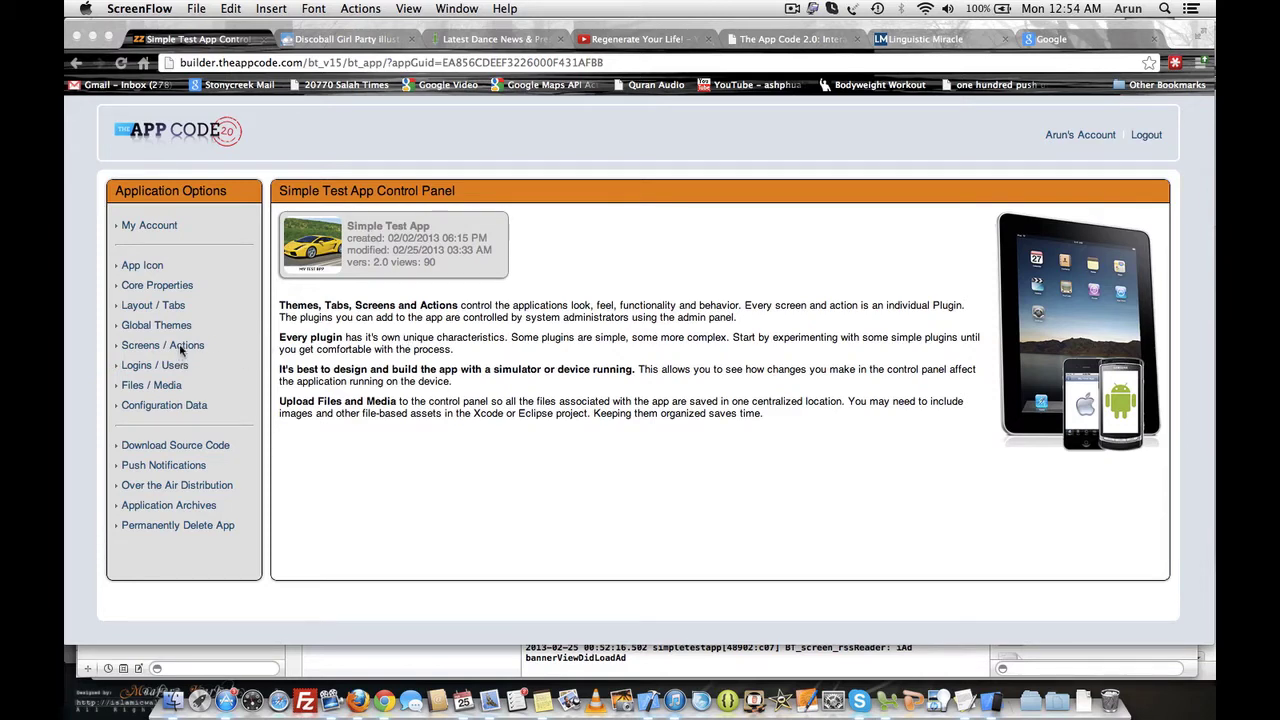
- Open the Screens / Actions manager of Simple Test App and start adding a new item
{"action": "left_click", "coordinate": [374, 310]}
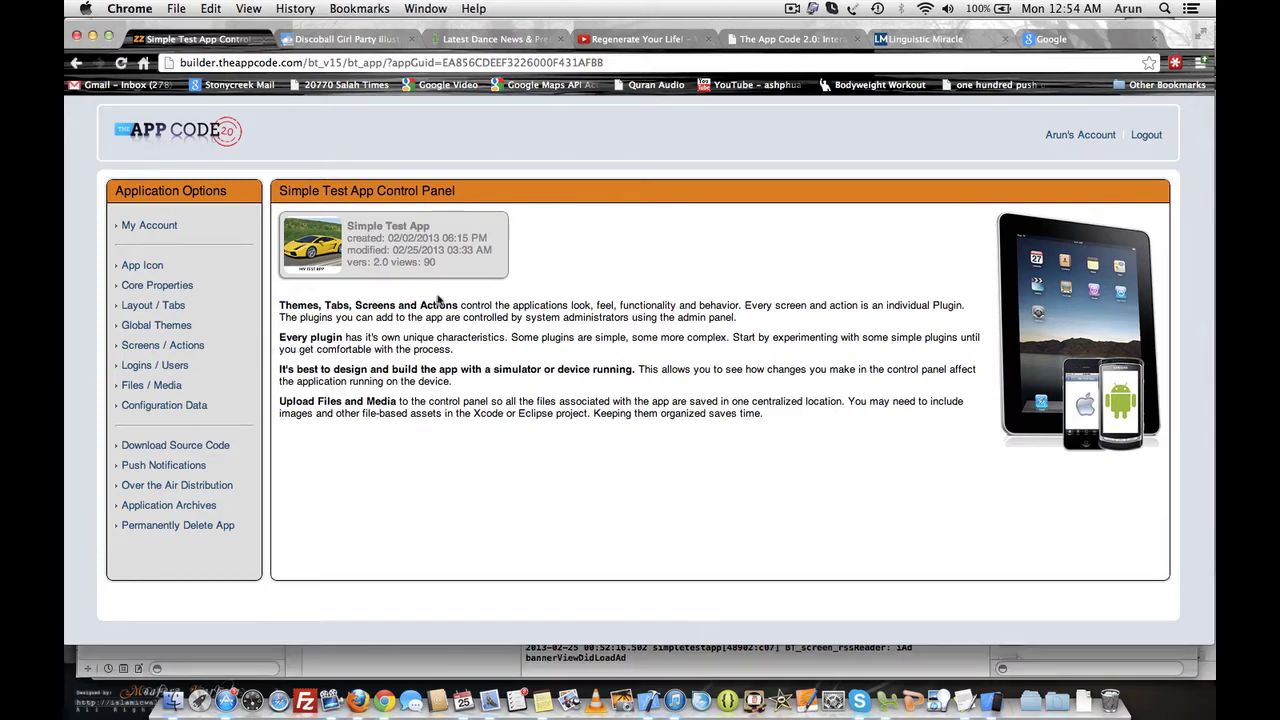
{"action": "left_click", "coordinate": [175, 347]}
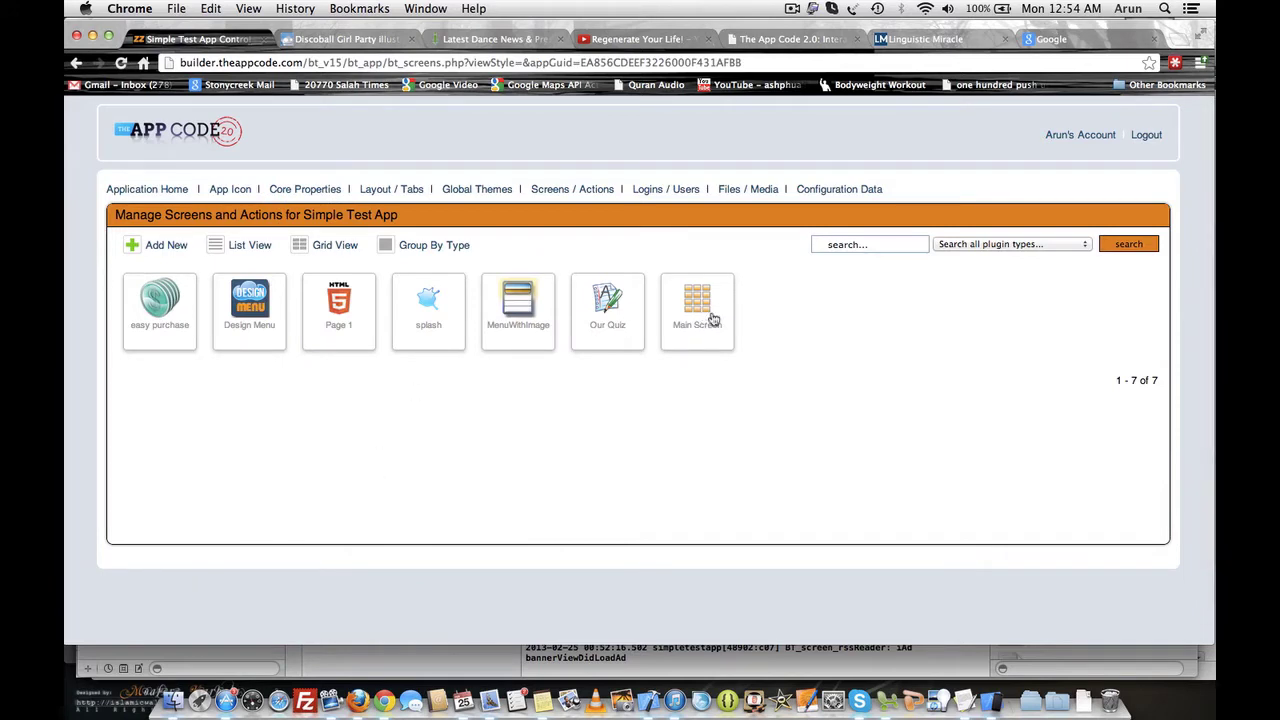
{"action": "left_click", "coordinate": [164, 246]}
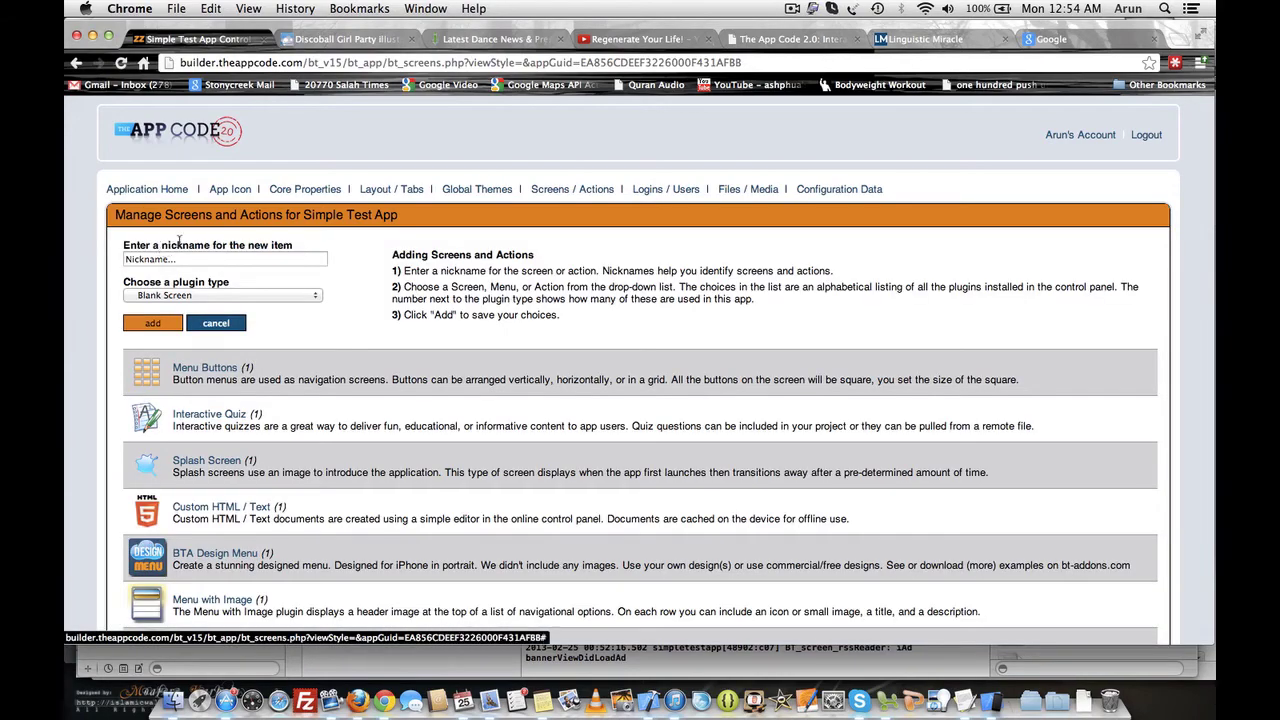
- Search the plugin list for "rss" and open the details of the BTM: RSS feed plugin
{"action": "scroll", "coordinate": [430, 340], "scroll_direction": "down", "scroll_amount": 4}
{"action": "scroll", "coordinate": [430, 340], "scroll_direction": "down", "scroll_amount": 6}
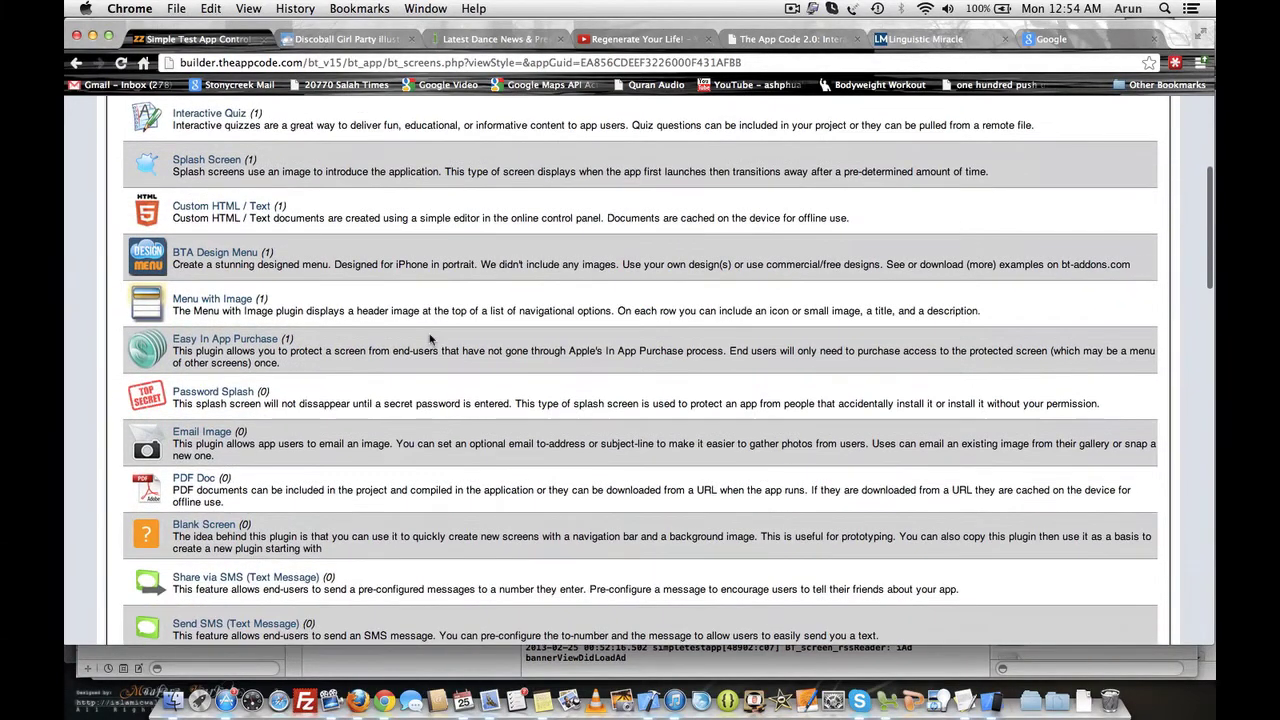
{"action": "scroll", "coordinate": [430, 340], "scroll_direction": "down", "scroll_amount": 2}
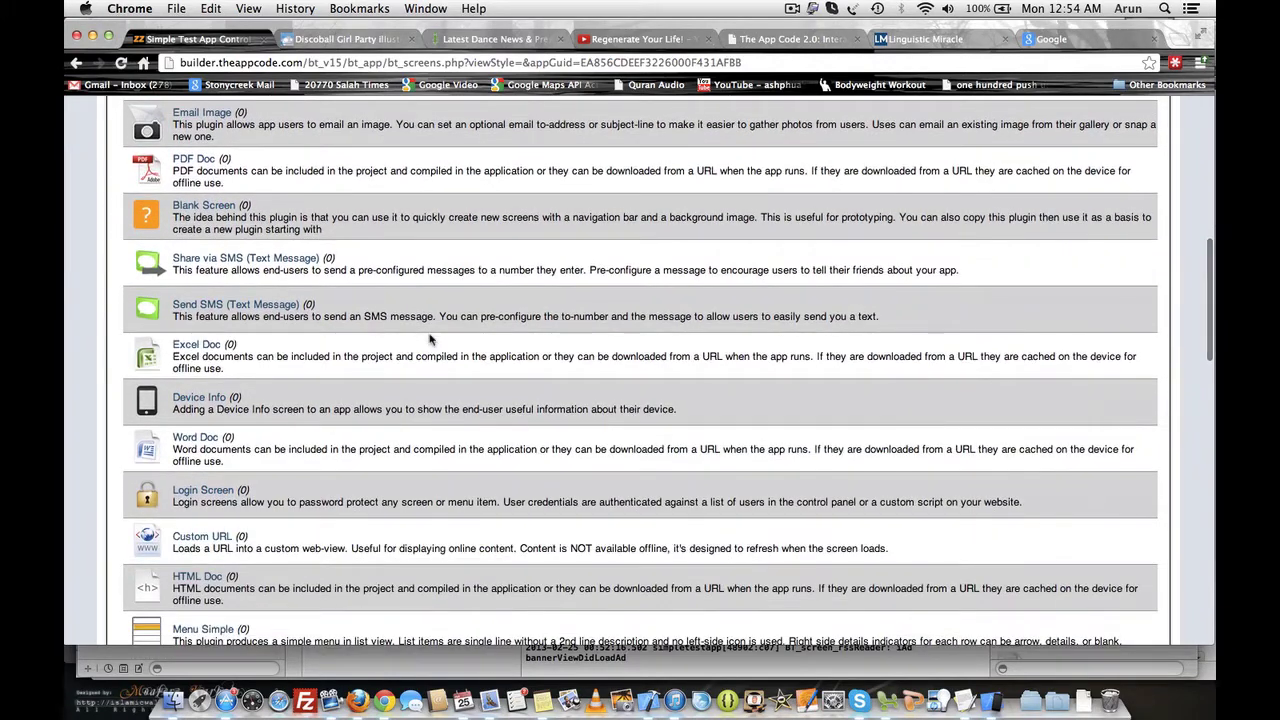
{"action": "key", "text": "super+f"}
{"action": "type", "text": "bt r"}
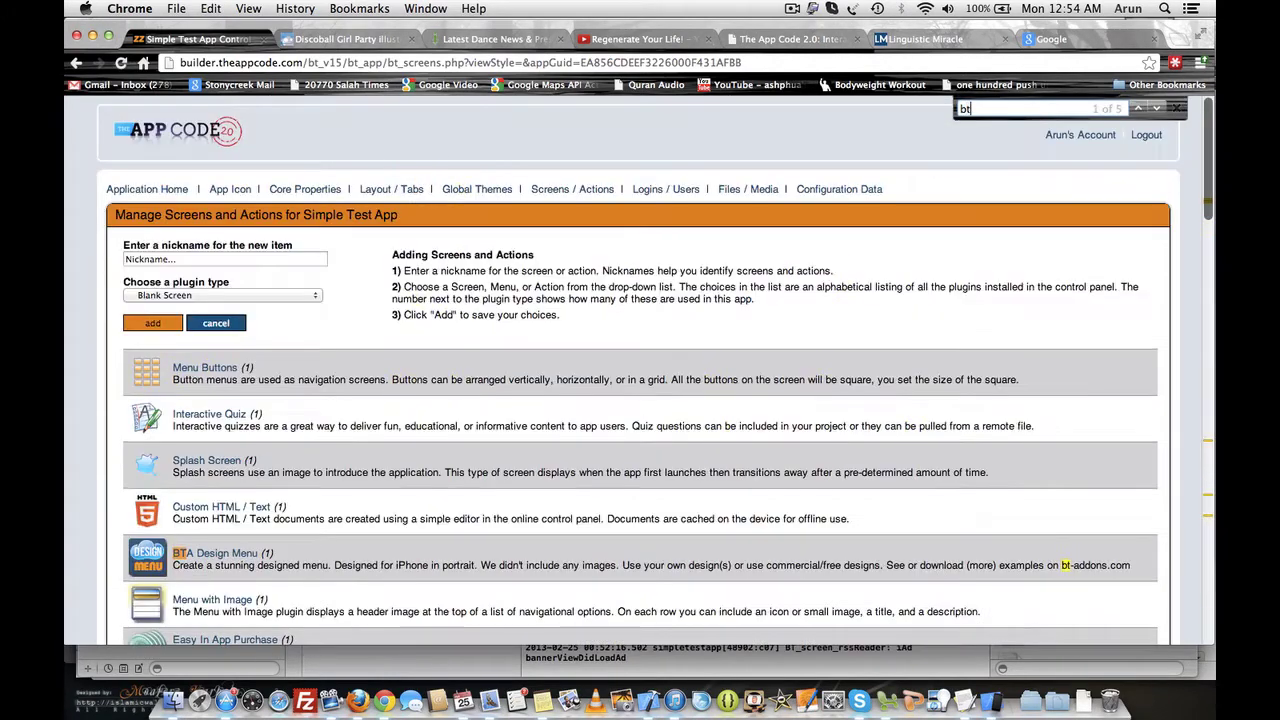
{"action": "key", "text": "BackSpace"}
{"action": "key", "text": "BackSpace"}
{"action": "key", "text": "BackSpace"}
{"action": "key", "text": "BackSpace"}
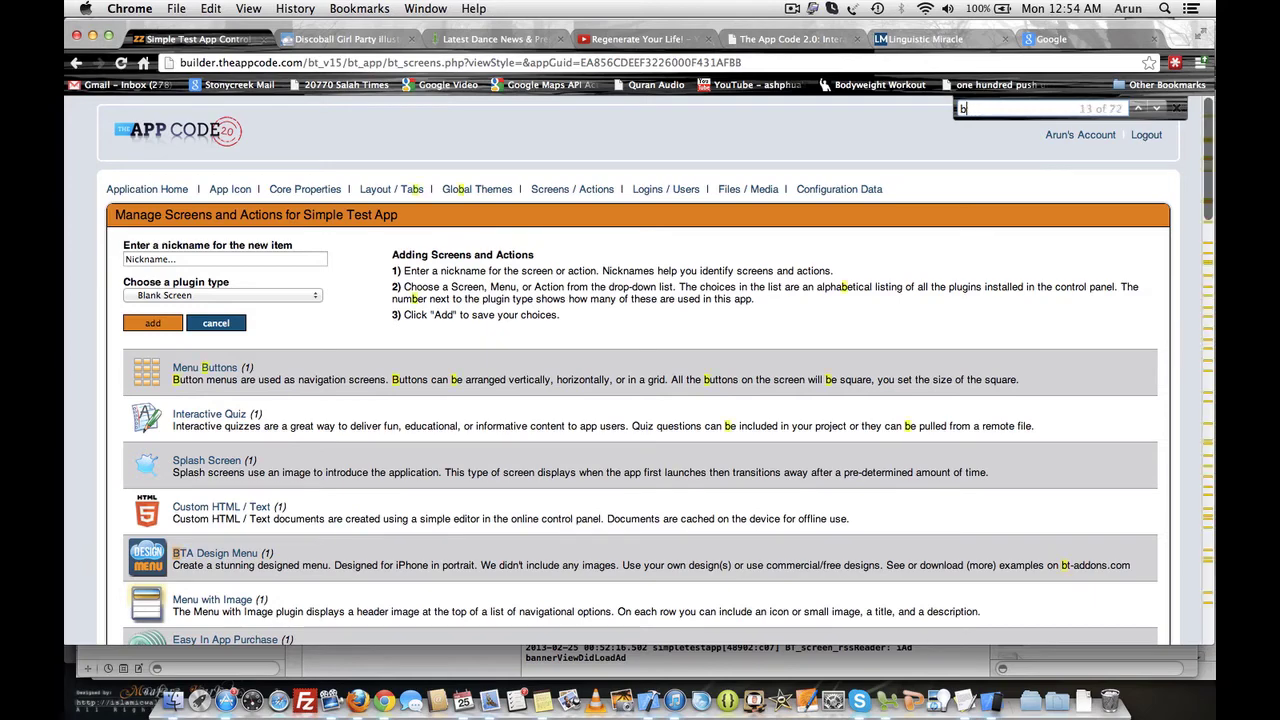
{"action": "type", "text": "rss"}
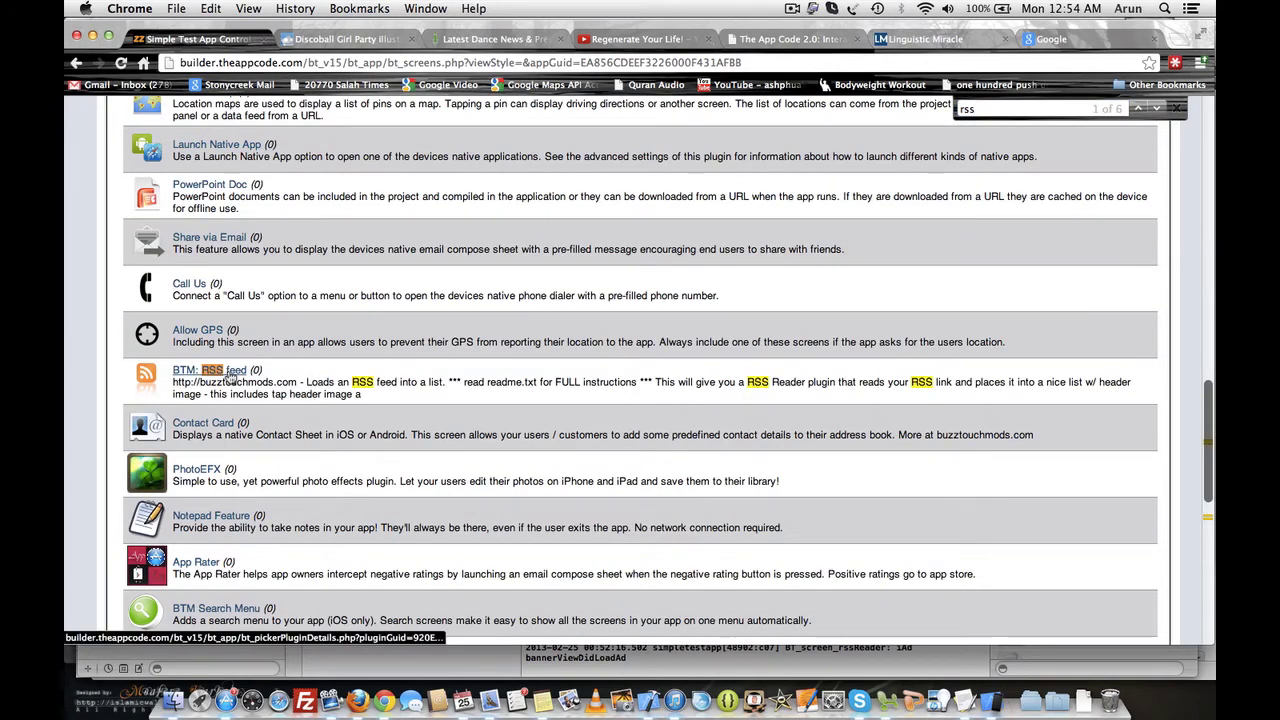
{"action": "left_click", "coordinate": [229, 371]}
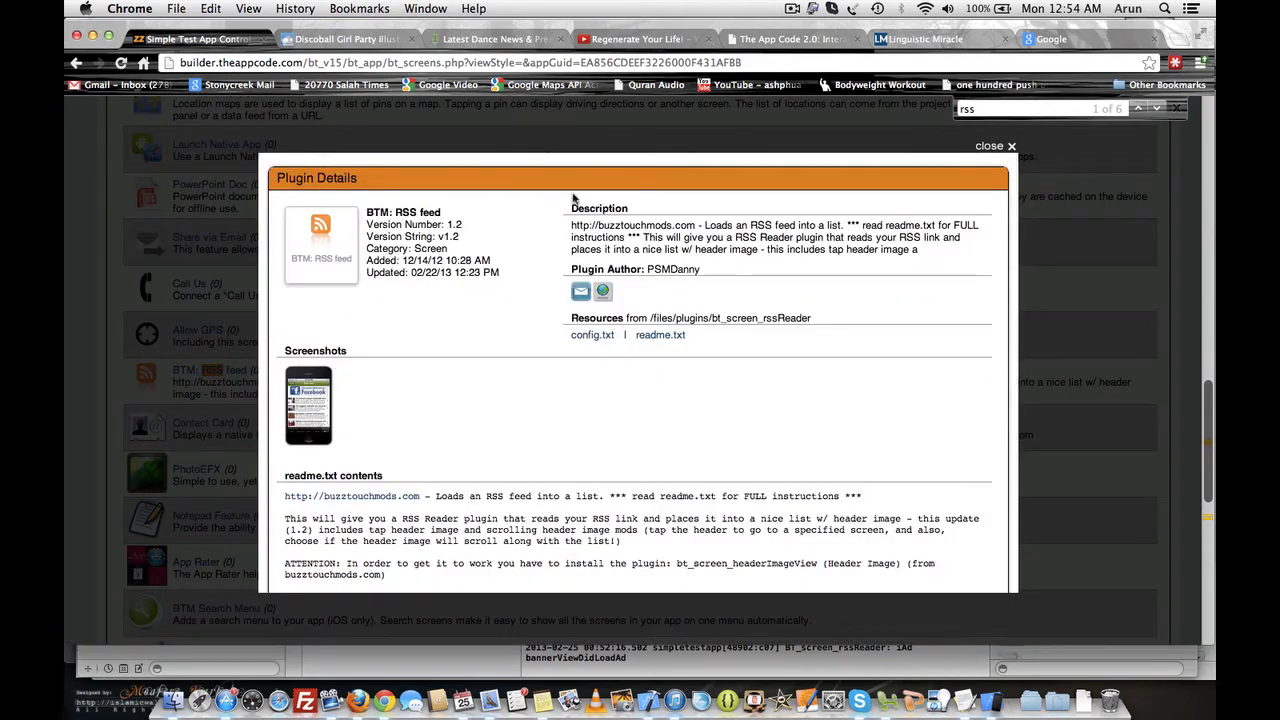
- Read the description of the BTM: RSS feed plugin in its details
{"action": "left_click_drag", "start_coordinate": [571, 225], "coordinate": [710, 266]}
{"action": "left_click", "coordinate": [710, 268]}
{"action": "left_click_drag", "start_coordinate": [571, 208], "coordinate": [733, 260]}
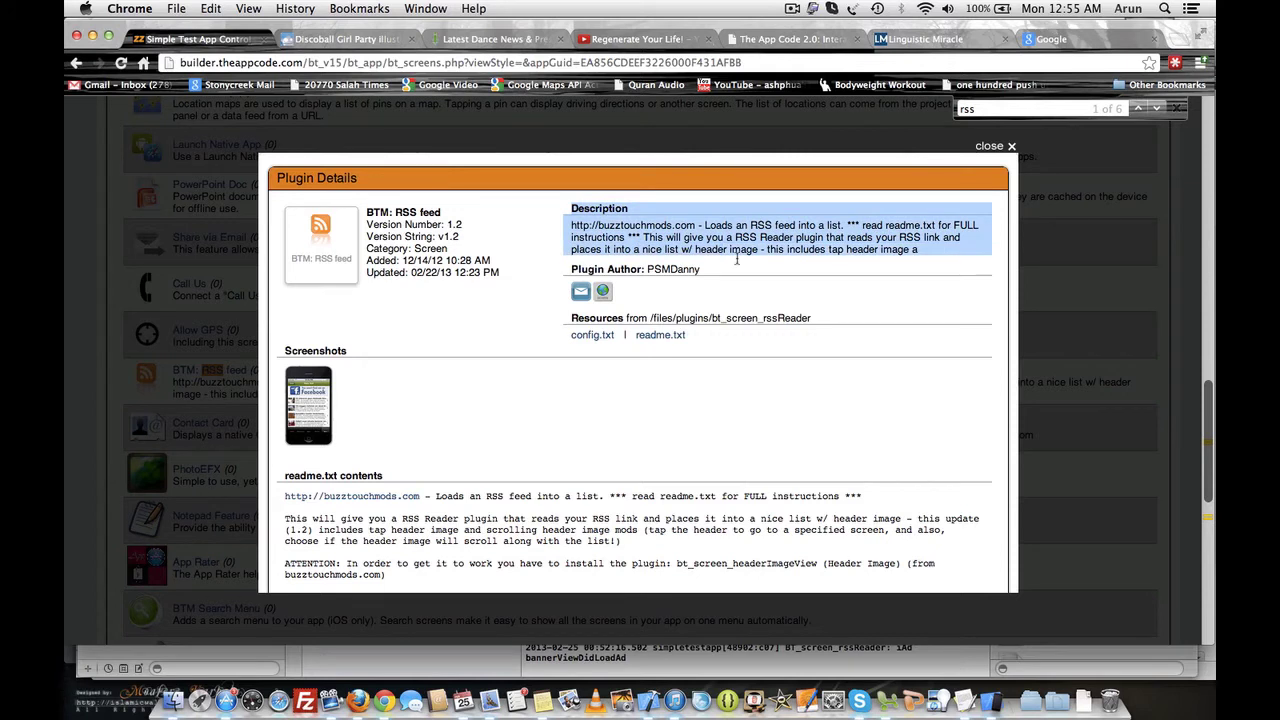
{"action": "left_click", "coordinate": [733, 263]}
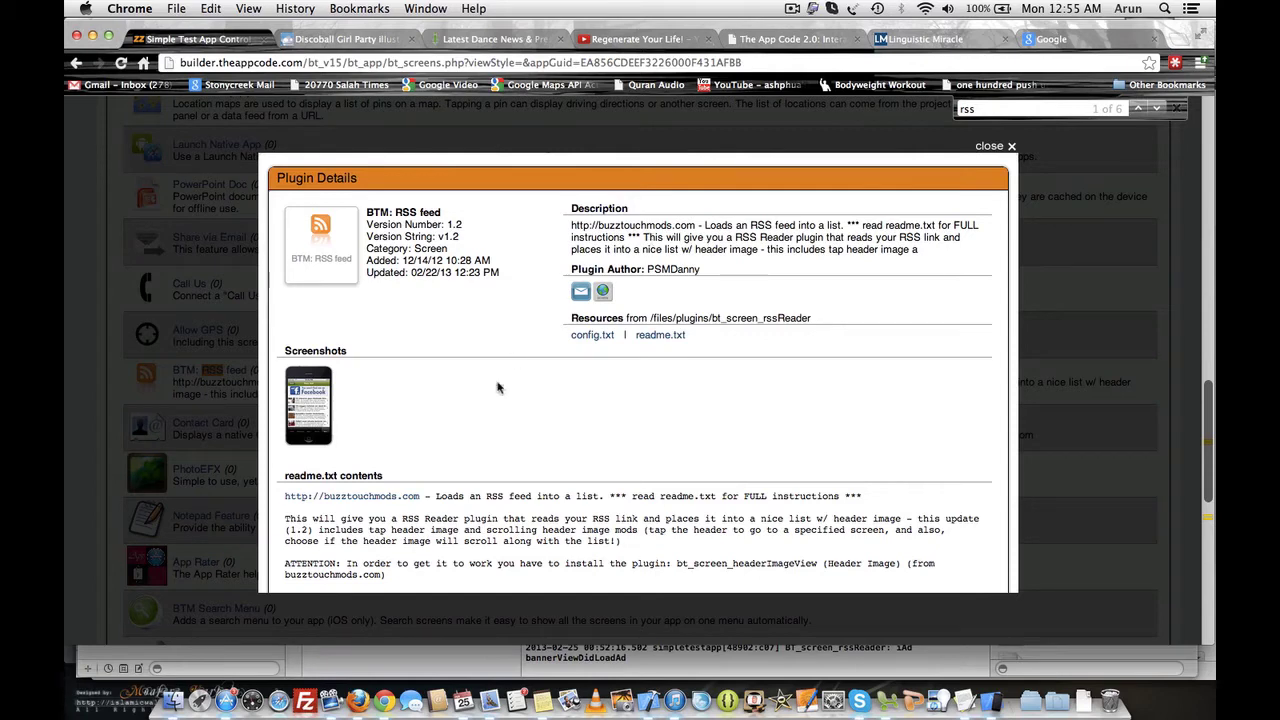
- Examine the readme's notes on the required inc_theme_rssSizesHTML.php and inc_themeMenuListHeaderHTML.php files
{"action": "scroll", "coordinate": [481, 421], "scroll_direction": "down", "scroll_amount": 3}
{"action": "scroll", "coordinate": [481, 421], "scroll_direction": "down", "scroll_amount": 1}
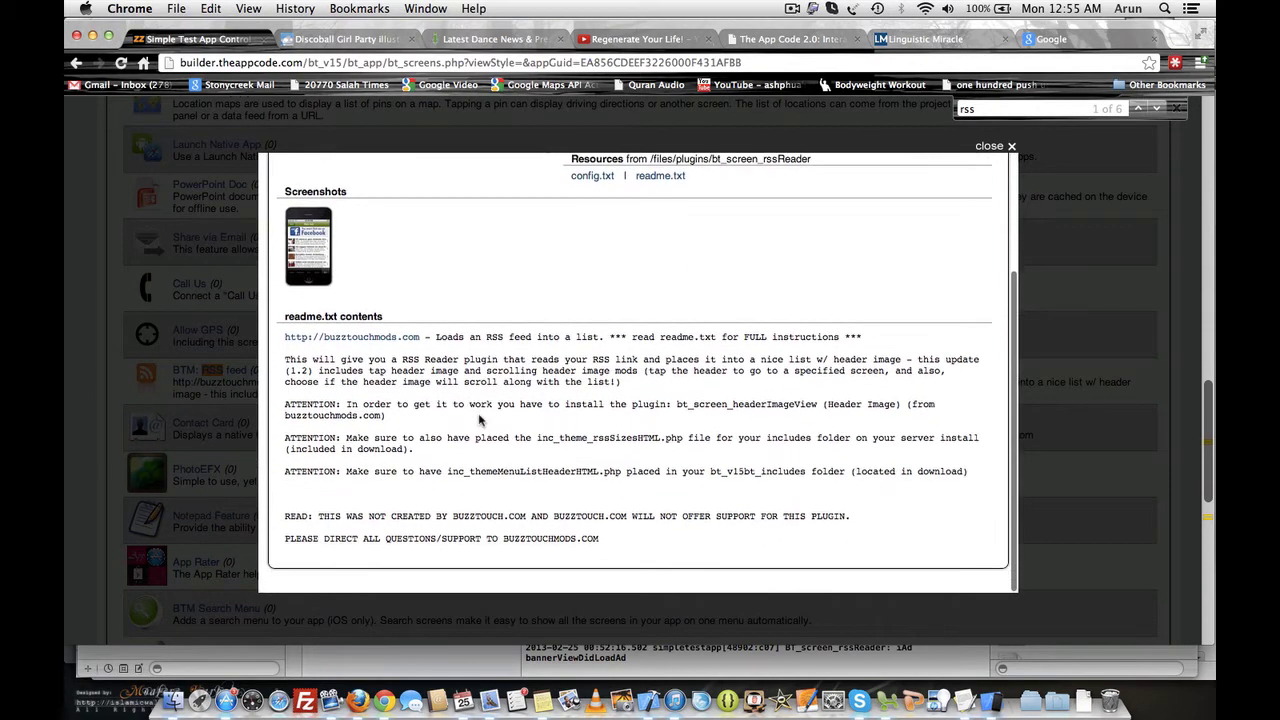
{"action": "scroll", "coordinate": [481, 421], "scroll_direction": "down", "scroll_amount": 2}
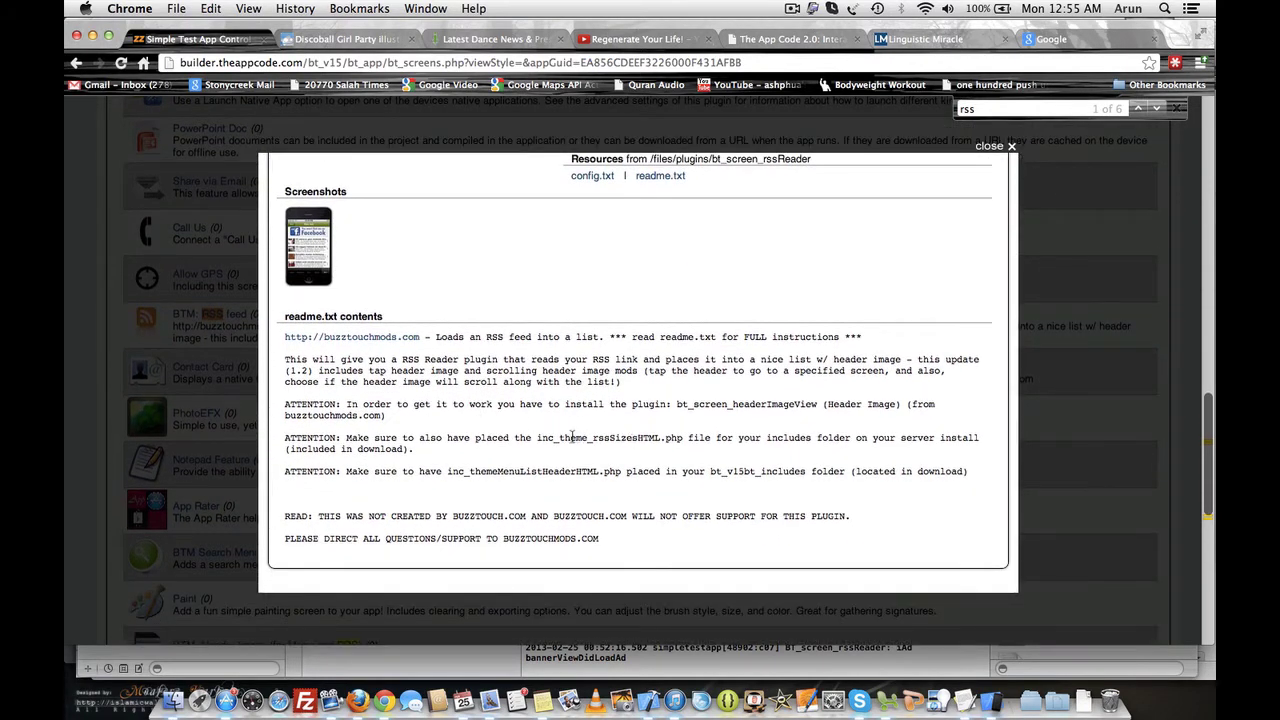
{"action": "left_click_drag", "start_coordinate": [561, 437], "coordinate": [614, 446]}
{"action": "left_click", "coordinate": [620, 442]}
{"action": "left_click_drag", "start_coordinate": [538, 437], "coordinate": [683, 440]}
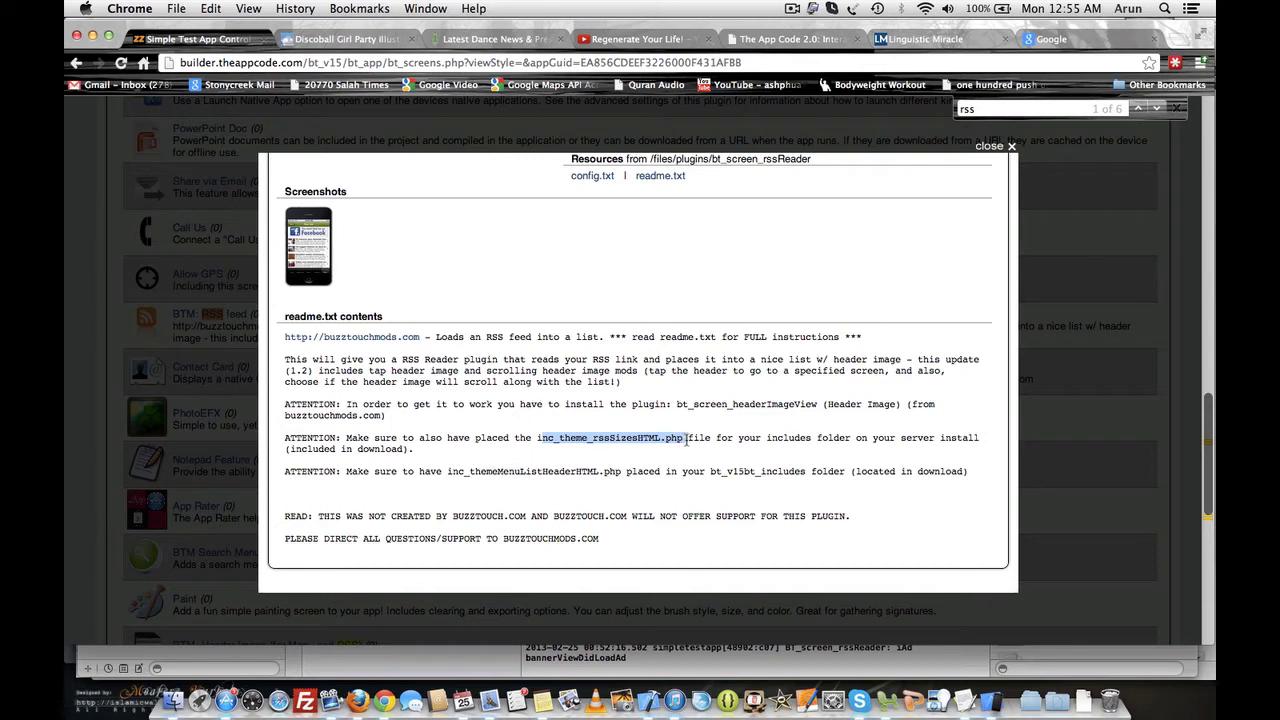
{"action": "left_click", "coordinate": [686, 441]}
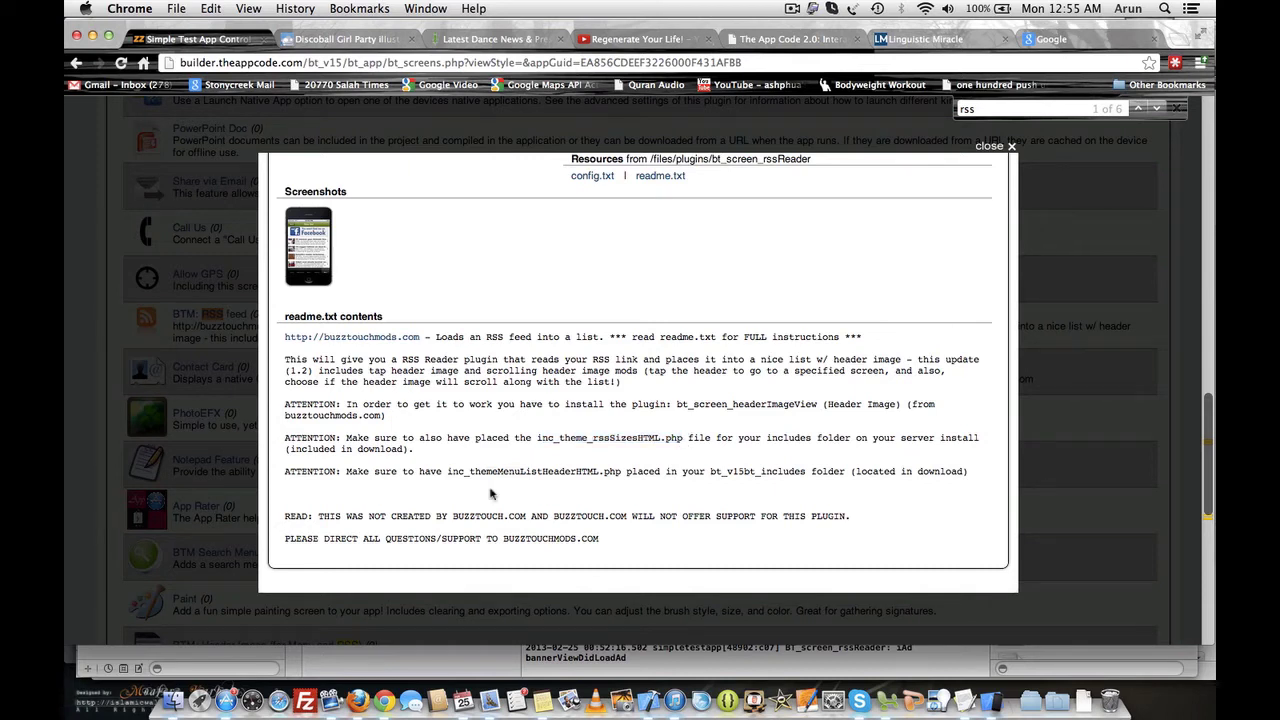
{"action": "left_click_drag", "start_coordinate": [448, 472], "coordinate": [525, 475]}
{"action": "left_click", "coordinate": [550, 480]}
- Review the complete readme.txt contents of the RSS feed plugin, including the support notes
{"action": "scroll", "coordinate": [506, 352], "scroll_direction": "up", "scroll_amount": 5}
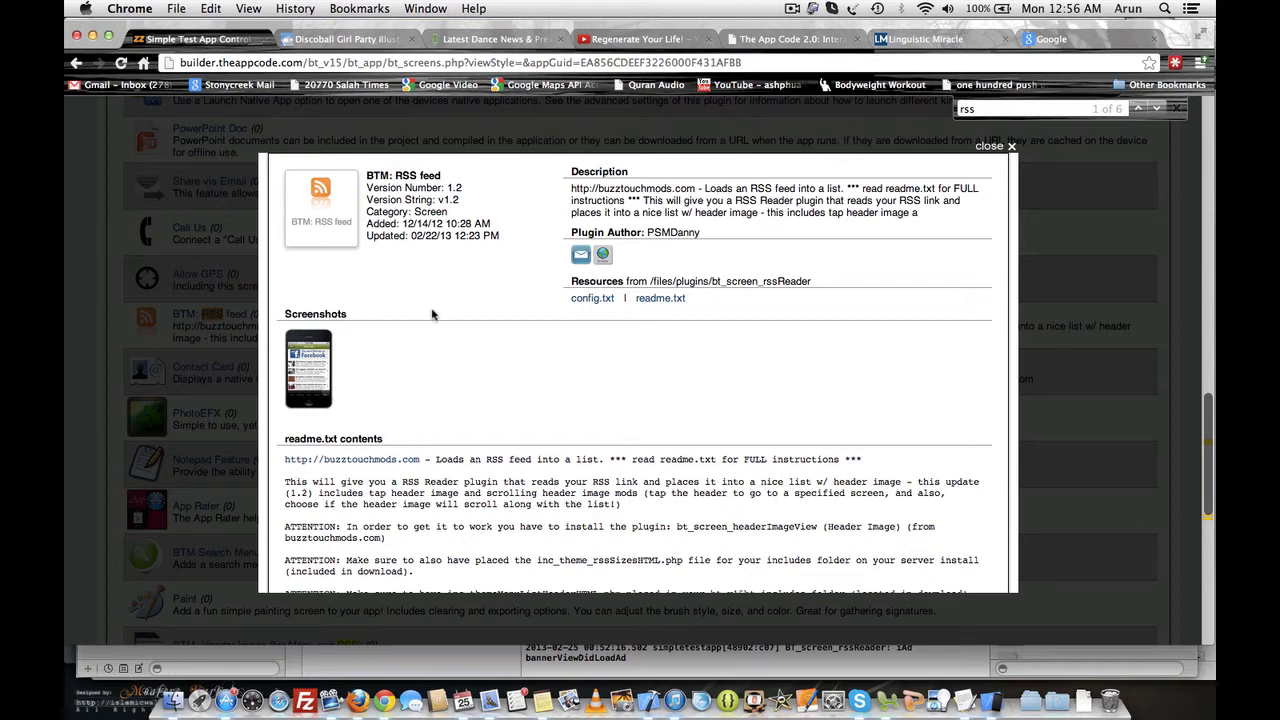
{"action": "scroll", "coordinate": [451, 398], "scroll_direction": "down", "scroll_amount": 3}
{"action": "scroll", "coordinate": [451, 398], "scroll_direction": "down", "scroll_amount": 3}
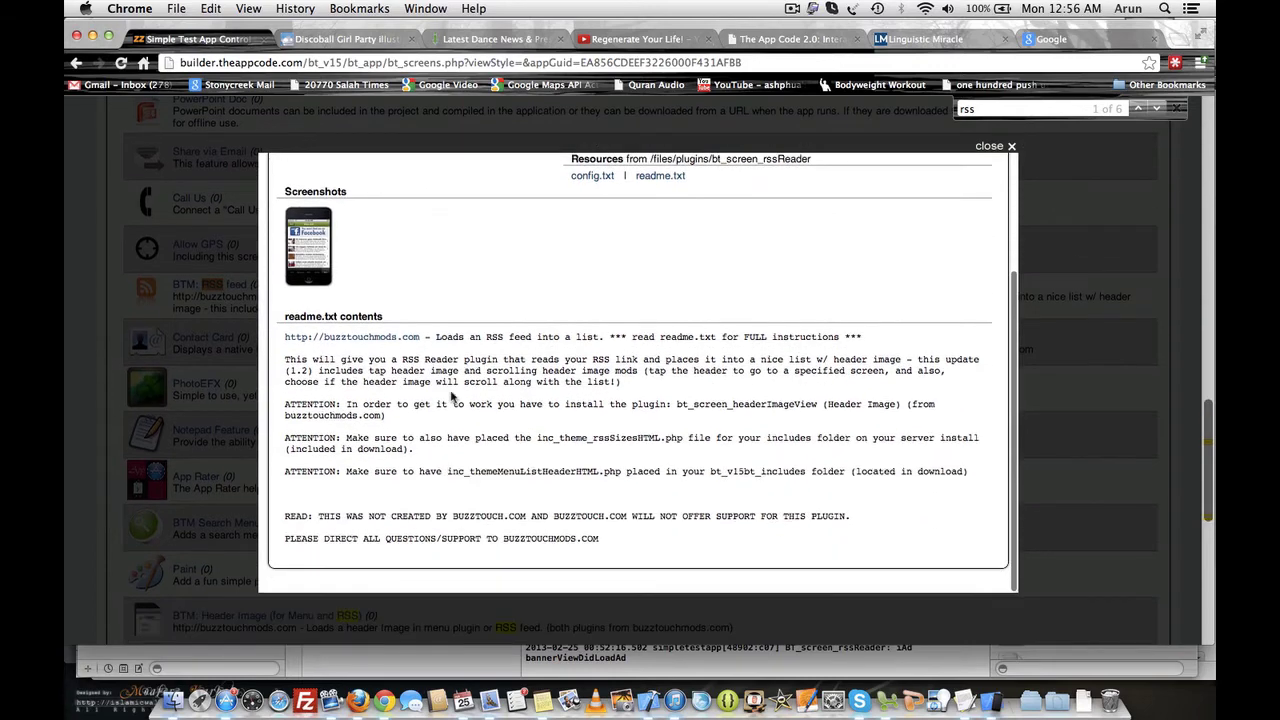
{"action": "left_click_drag", "start_coordinate": [436, 338], "coordinate": [514, 492]}
{"action": "left_click", "coordinate": [514, 492]}
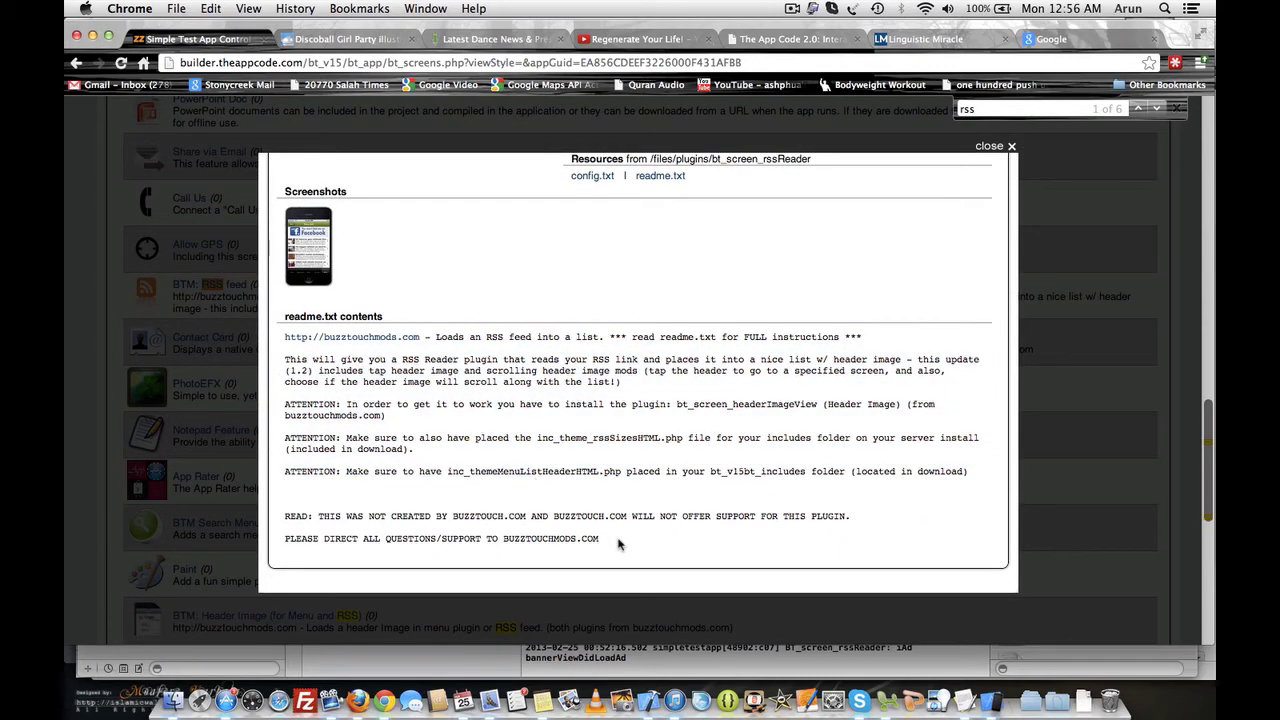
{"action": "left_click_drag", "start_coordinate": [622, 546], "coordinate": [404, 318]}
{"action": "left_click", "coordinate": [404, 320]}
- View the RSS feed plugin's screenshot enlarged, then close it and the plugin details
{"action": "scroll", "coordinate": [404, 408], "scroll_direction": "up", "scroll_amount": 5}
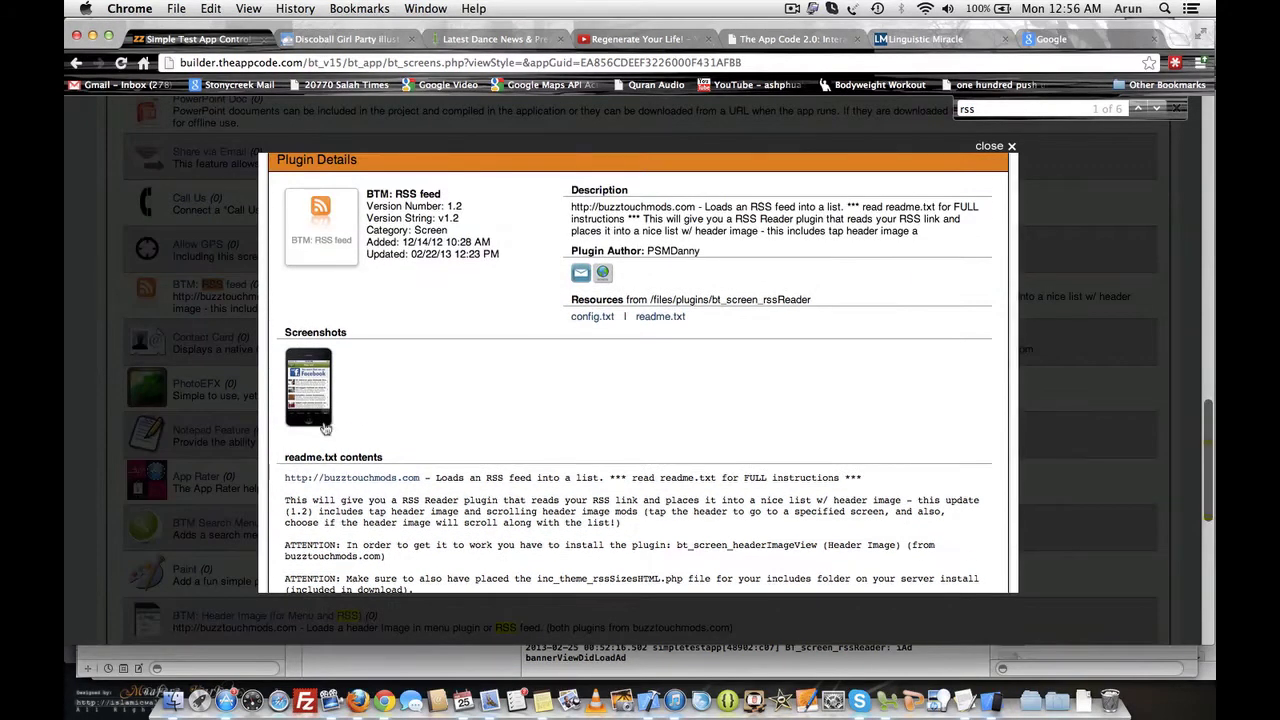
{"action": "left_click", "coordinate": [311, 372]}
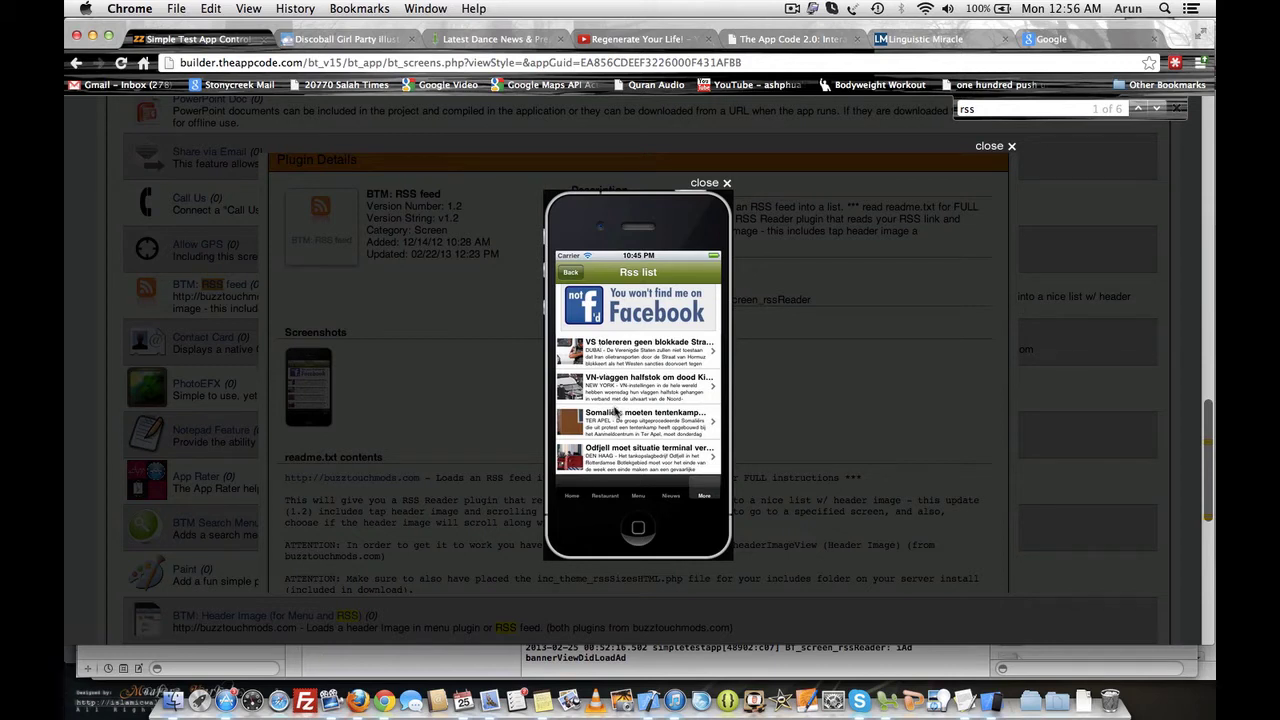
{"action": "left_click", "coordinate": [702, 185]}
{"action": "left_click", "coordinate": [996, 147]}
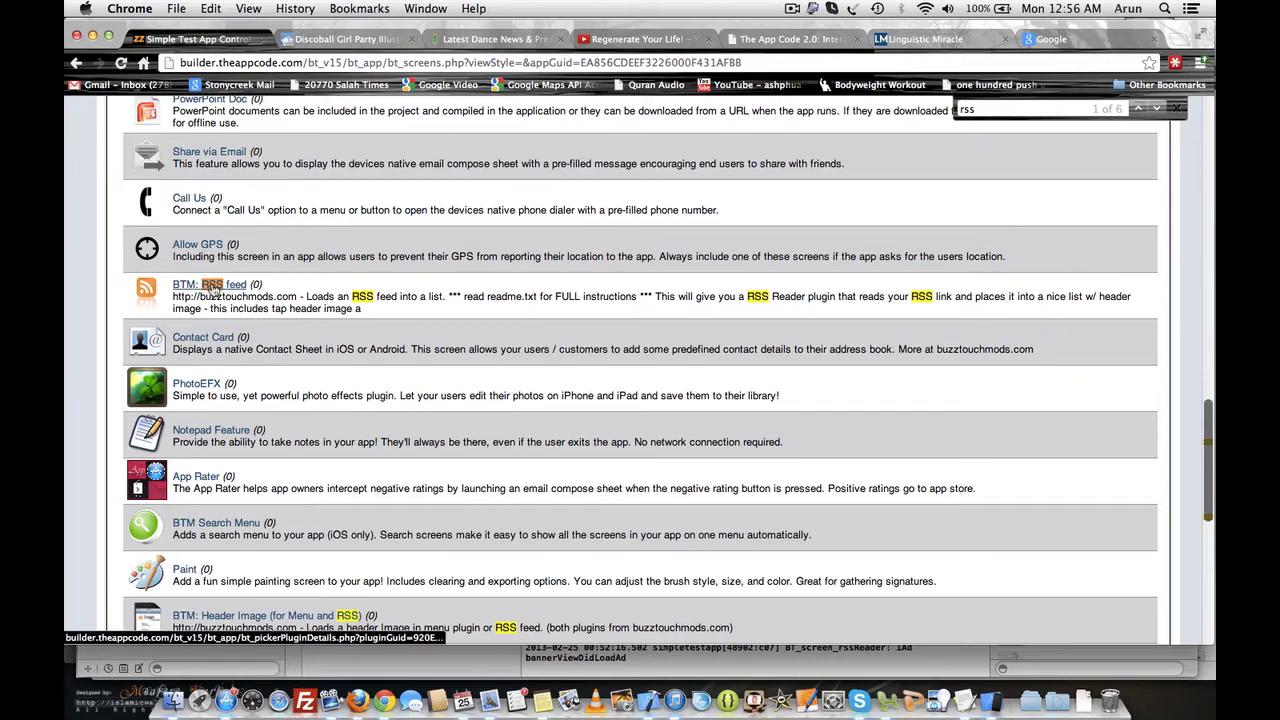
- Add a new screen with the nickname "RSS Feed" and the plugin type BTM: RSS feed
{"action": "scroll", "coordinate": [212, 287], "scroll_direction": "up", "scroll_amount": 15}
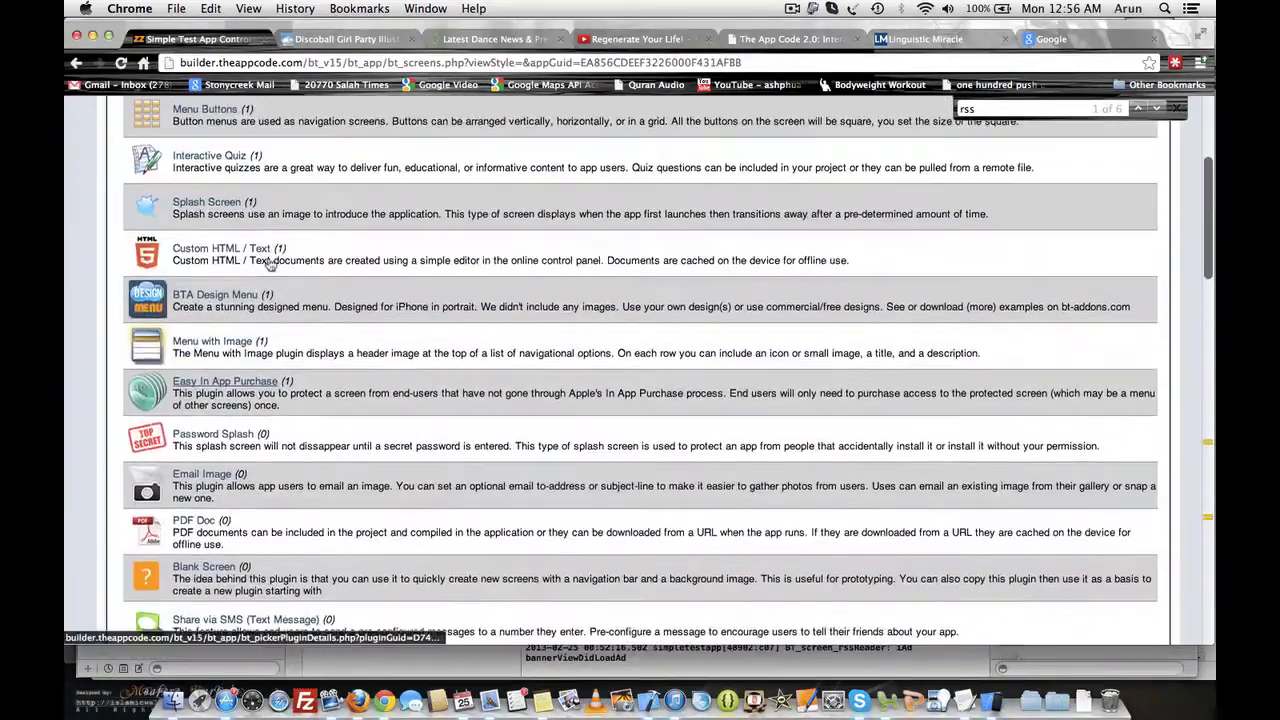
{"action": "scroll", "coordinate": [268, 263], "scroll_direction": "up", "scroll_amount": 5}
{"action": "left_click", "coordinate": [125, 260]}
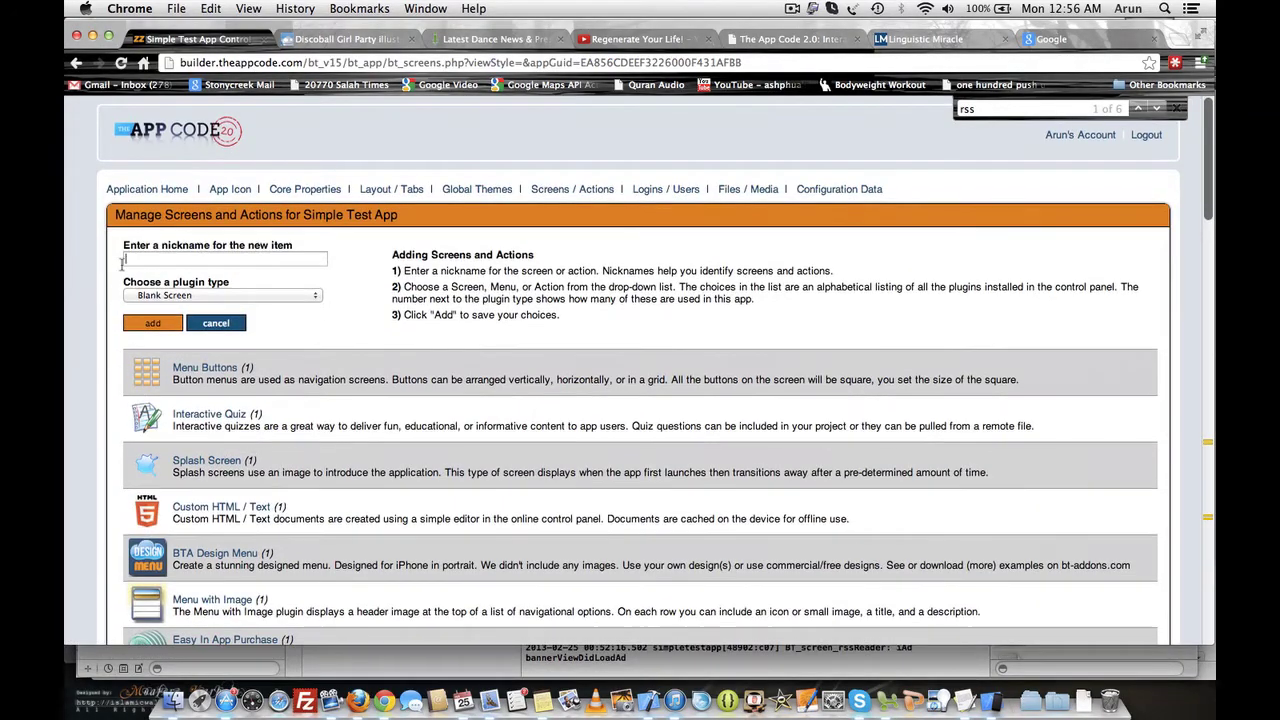
{"action": "type", "text": "RS"}
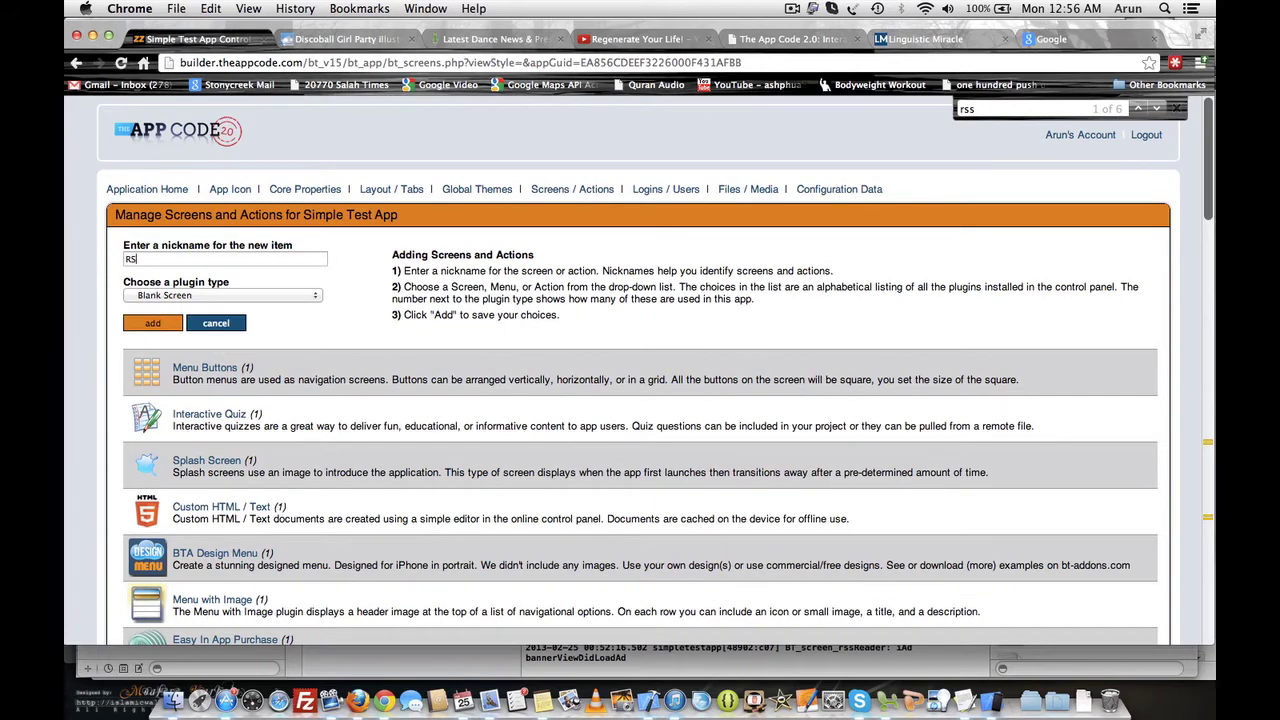
{"action": "type", "text": "S F"}
{"action": "type", "text": "eed"}
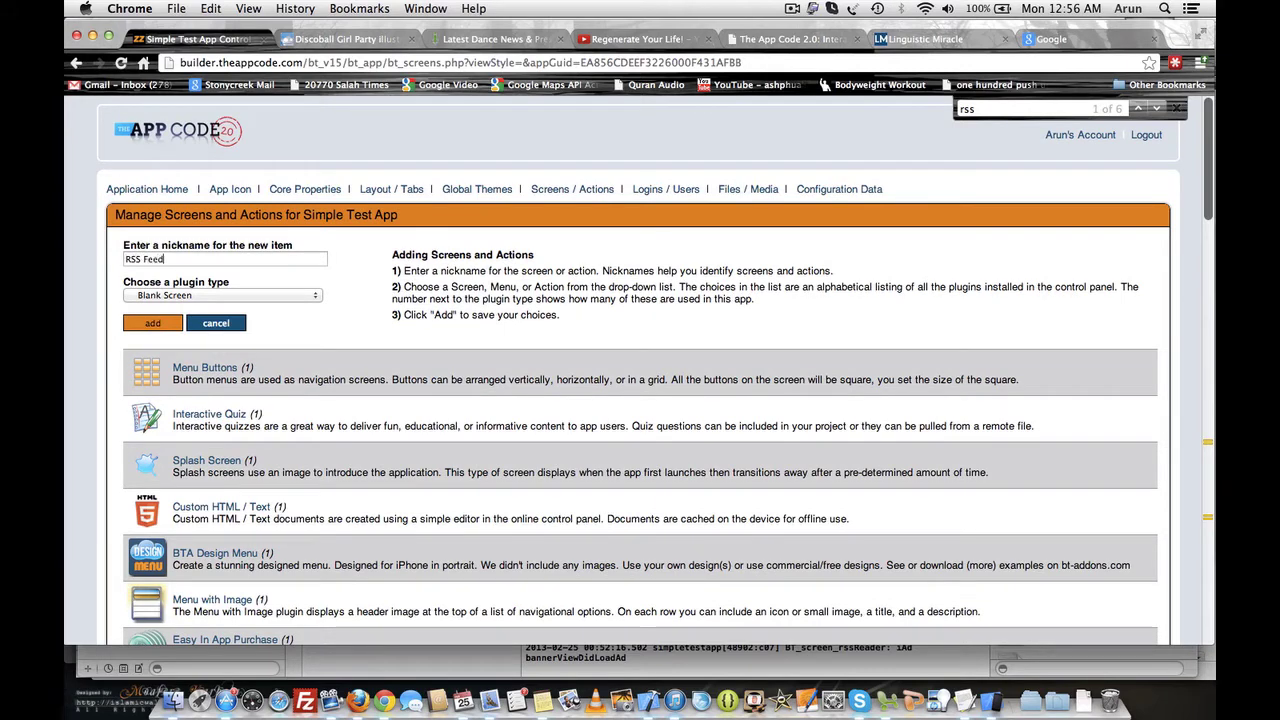
{"action": "left_click", "coordinate": [152, 296]}
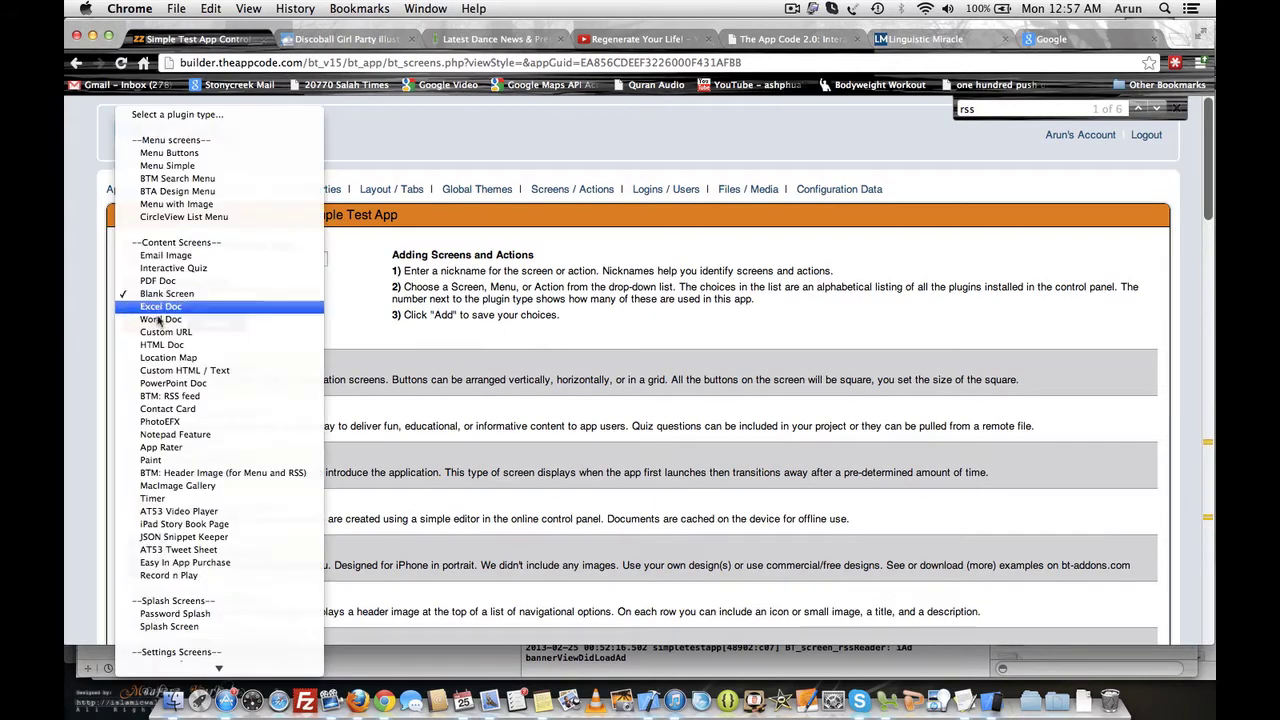
{"action": "scroll", "coordinate": [168, 413], "scroll_direction": "down", "scroll_amount": 5}
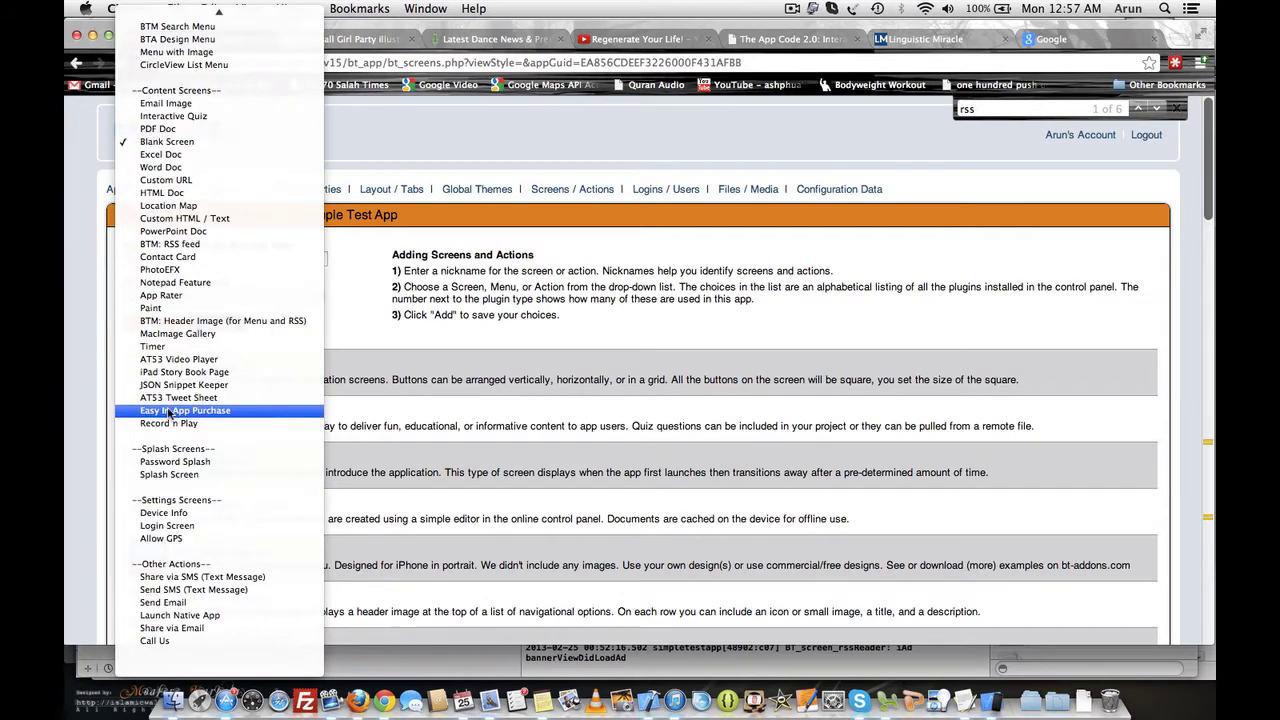
{"action": "left_click", "coordinate": [190, 245]}
{"action": "left_click", "coordinate": [153, 326]}
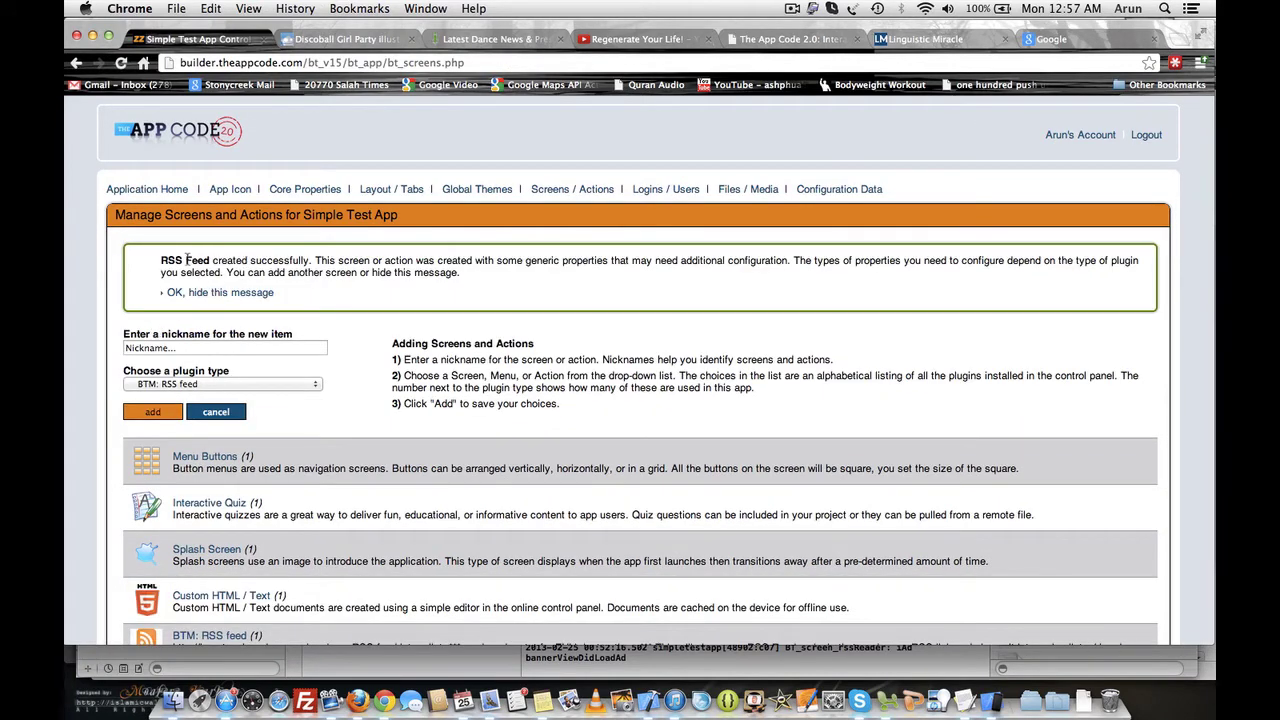
- Dismiss the creation message and open the Main Screen item from the screens list for editing
{"action": "left_click_drag", "start_coordinate": [158, 263], "coordinate": [310, 264]}
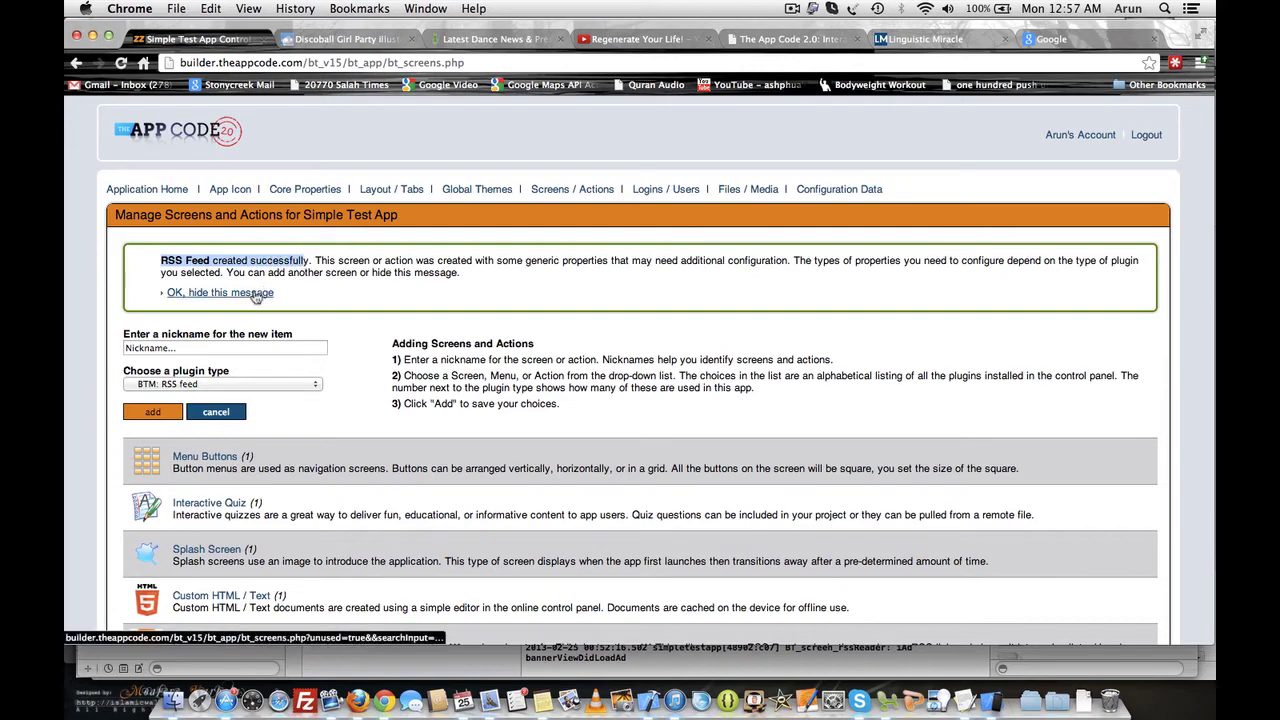
{"action": "left_click", "coordinate": [437, 300]}
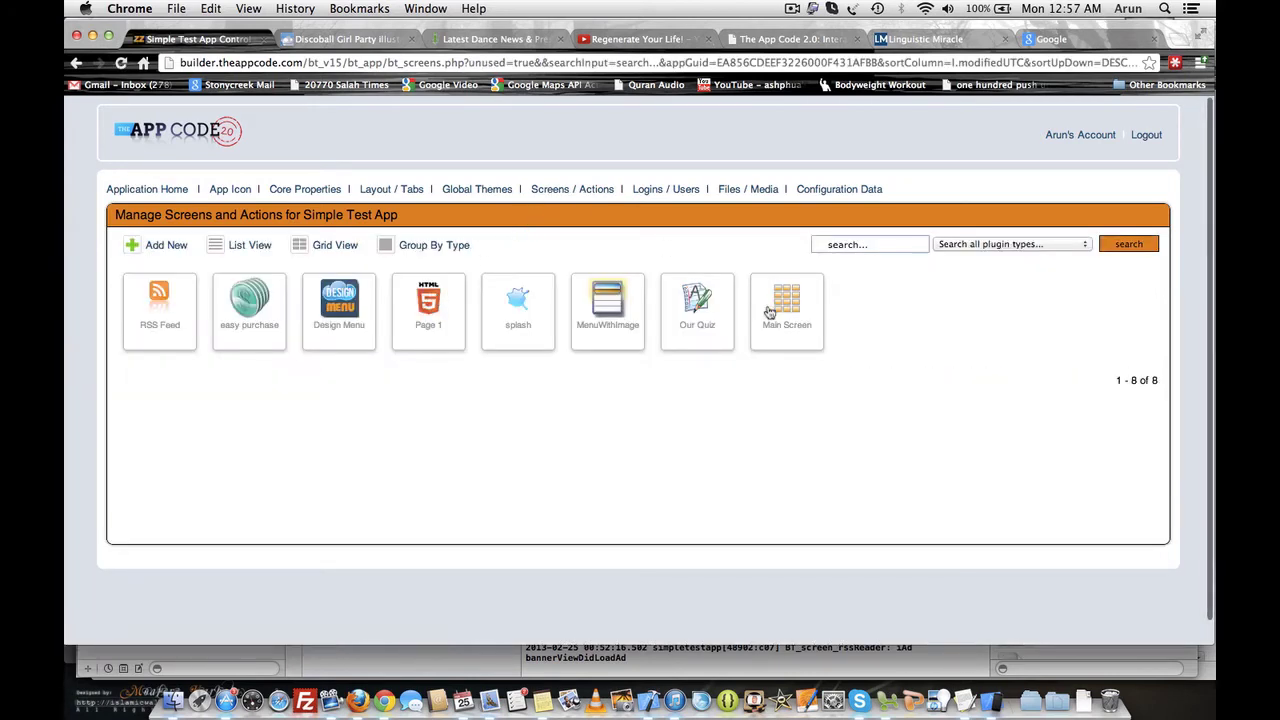
{"action": "left_click", "coordinate": [586, 196]}
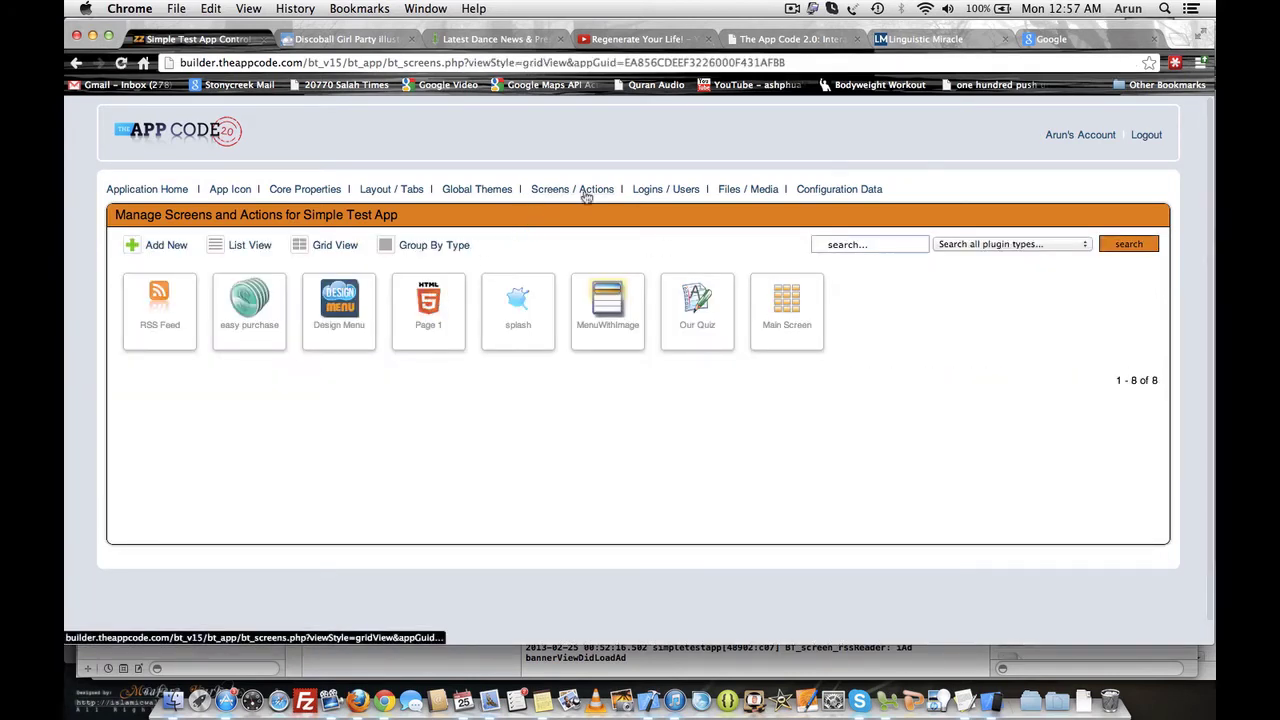
{"action": "left_click", "coordinate": [783, 316]}
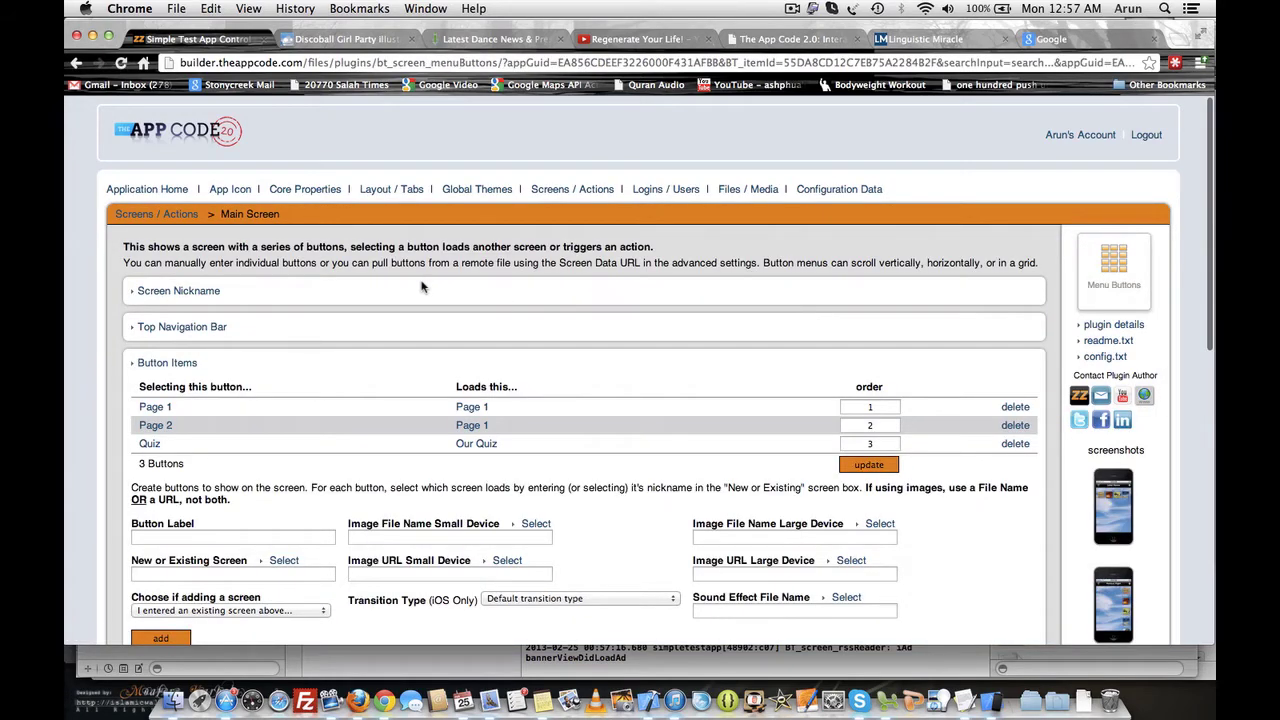
- Enter Test RSS as the label for a new button in the Main Screen's button items
{"action": "scroll", "coordinate": [421, 287], "scroll_direction": "down", "scroll_amount": 3}
{"action": "scroll", "coordinate": [421, 287], "scroll_direction": "down", "scroll_amount": 1}
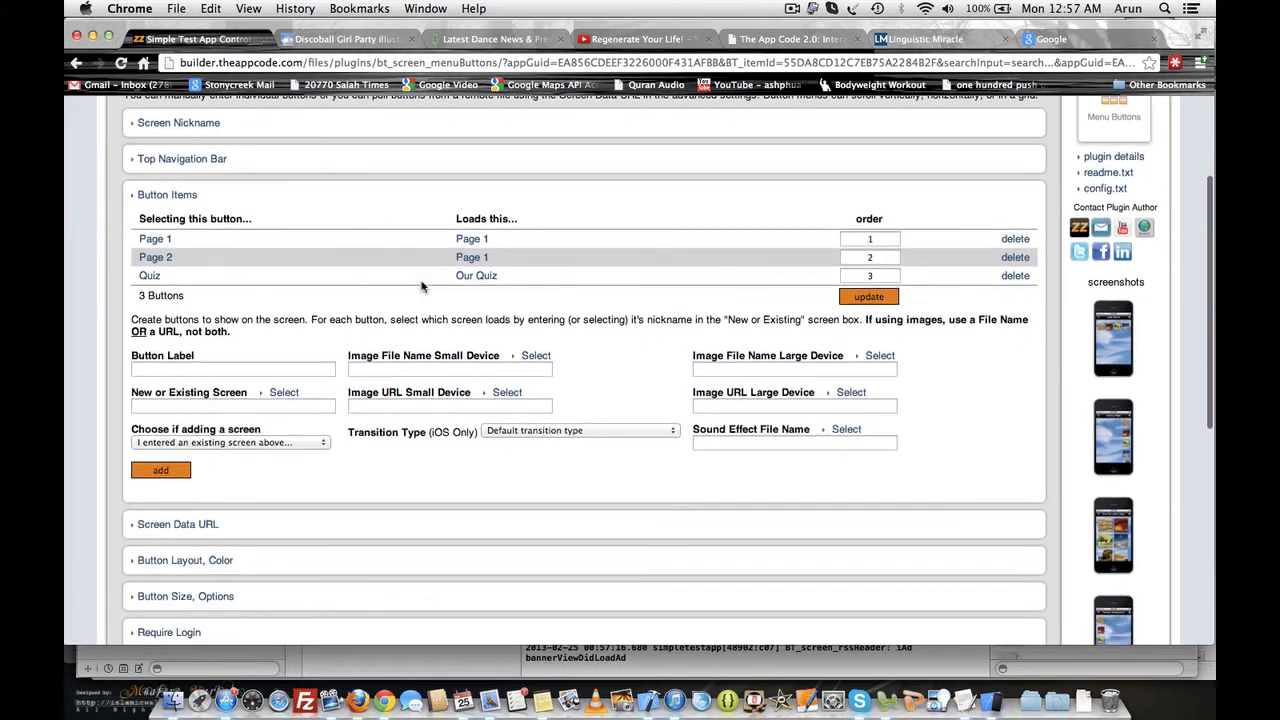
{"action": "left_click", "coordinate": [214, 373]}
{"action": "left_click", "coordinate": [214, 373]}
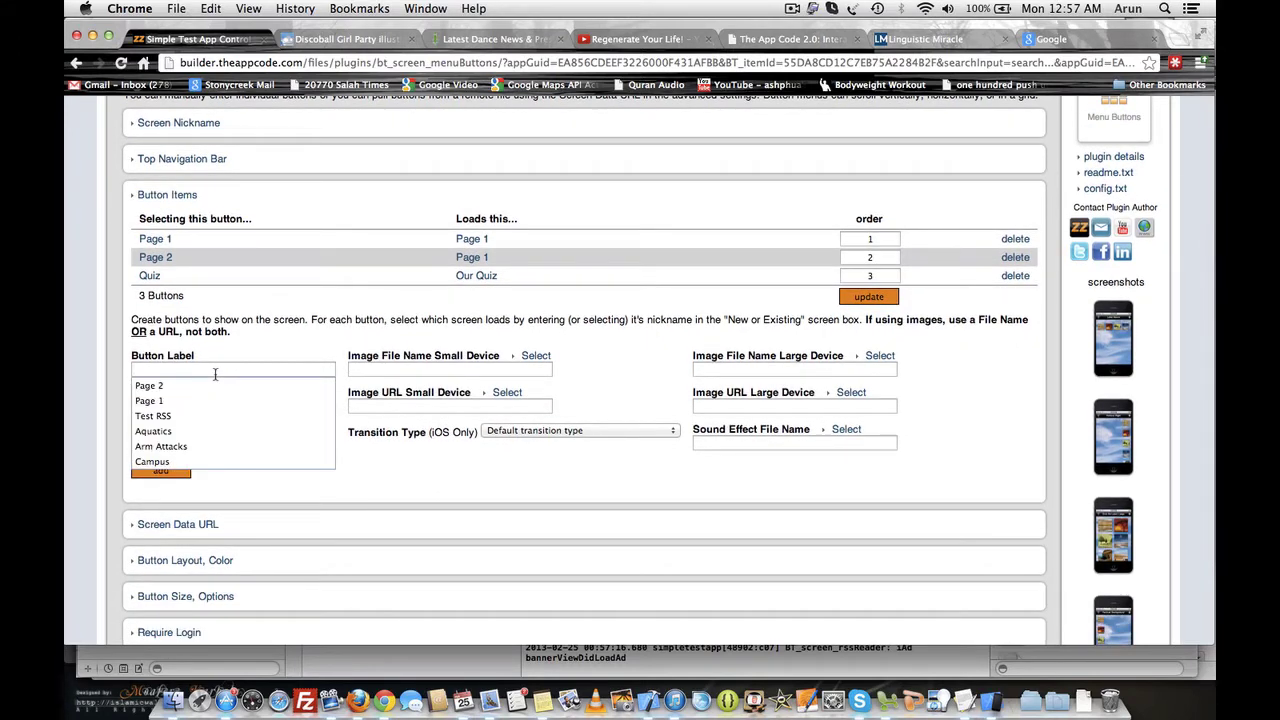
{"action": "type", "text": "R"}
{"action": "key", "text": "BackSpace"}
{"action": "type", "text": "Tes"}
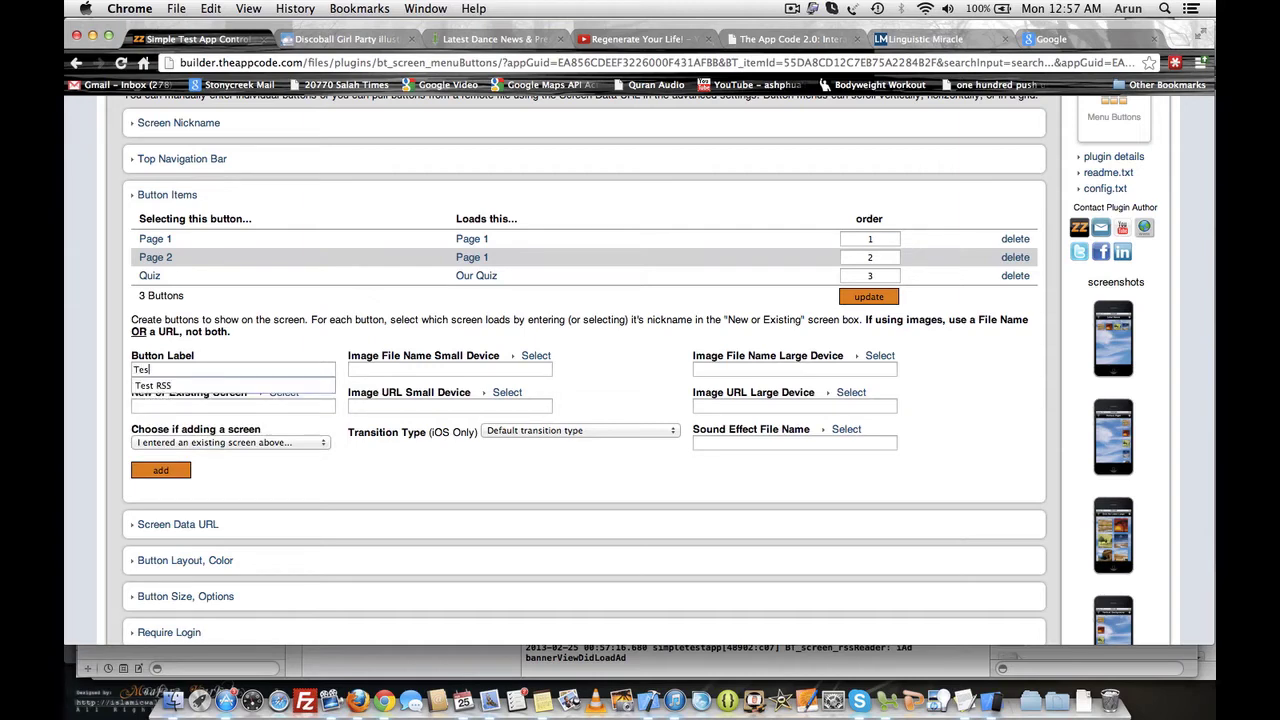
{"action": "key", "text": "Down"}
{"action": "key", "text": "Tab"}
{"action": "key", "text": "Tab"}
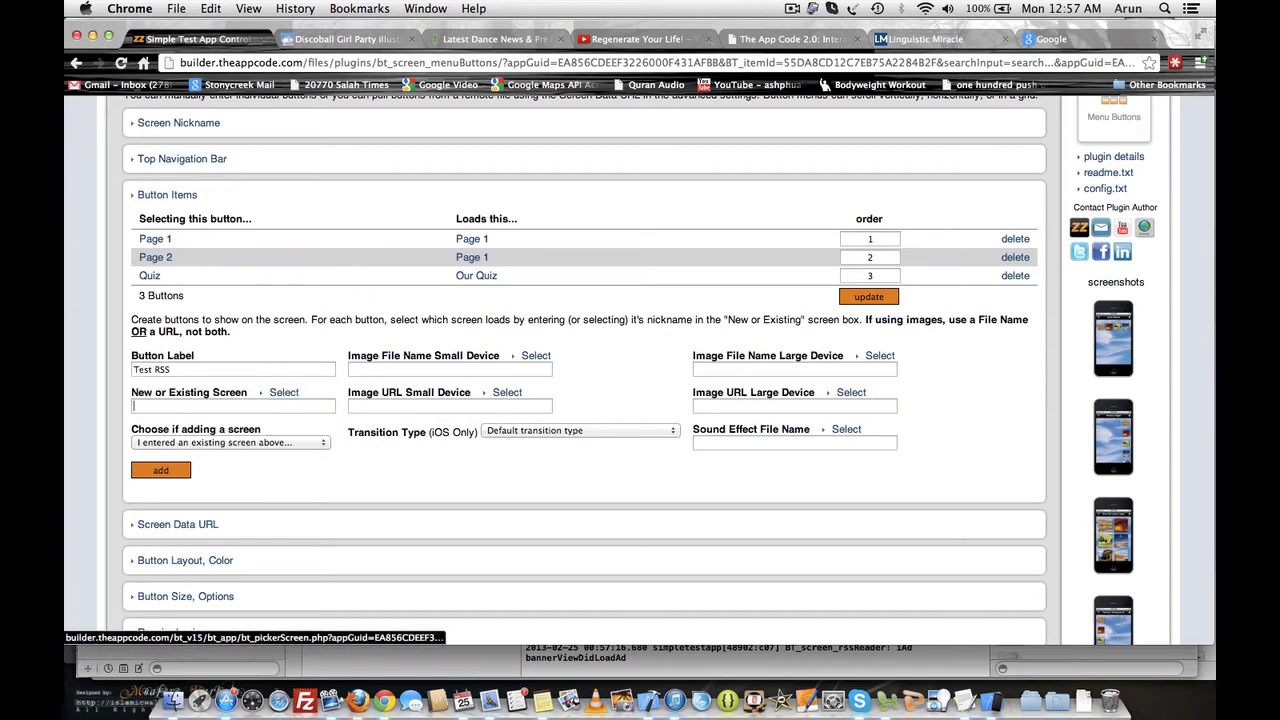
- Choose the existing RSS Feed screen as the new button's target and add the button to the list
{"action": "left_click", "coordinate": [282, 395]}
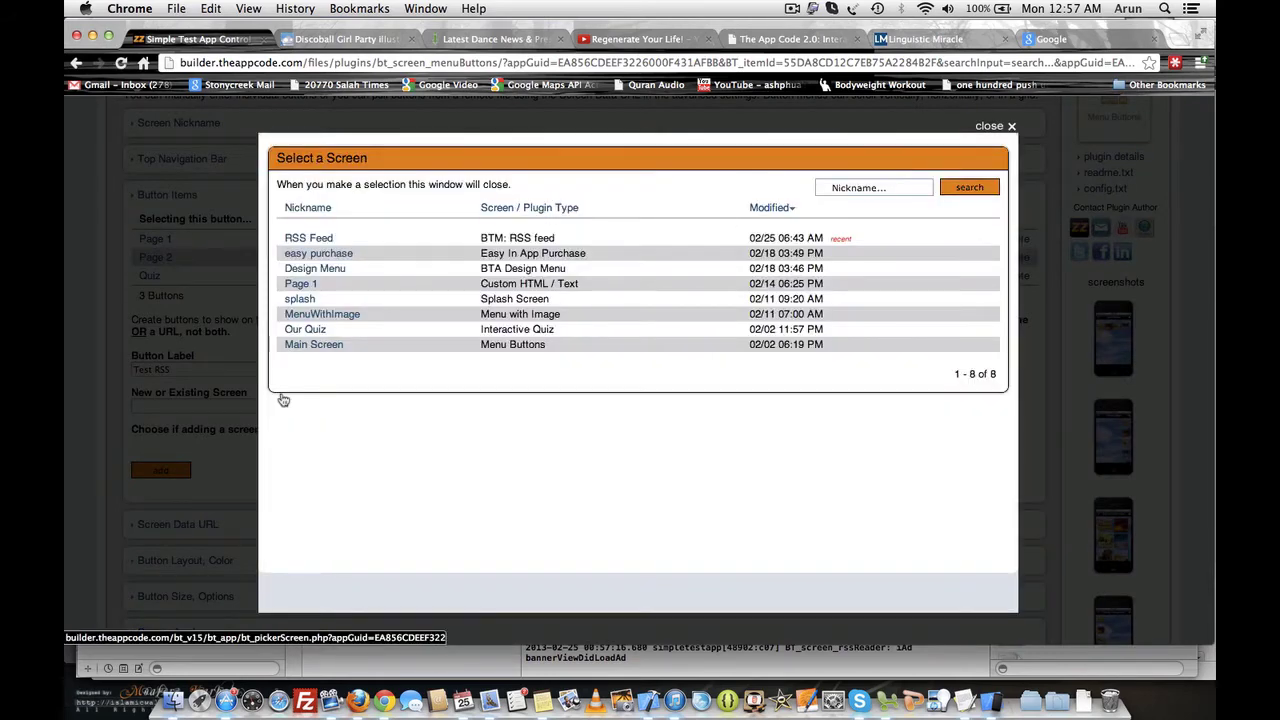
{"action": "left_click", "coordinate": [312, 240]}
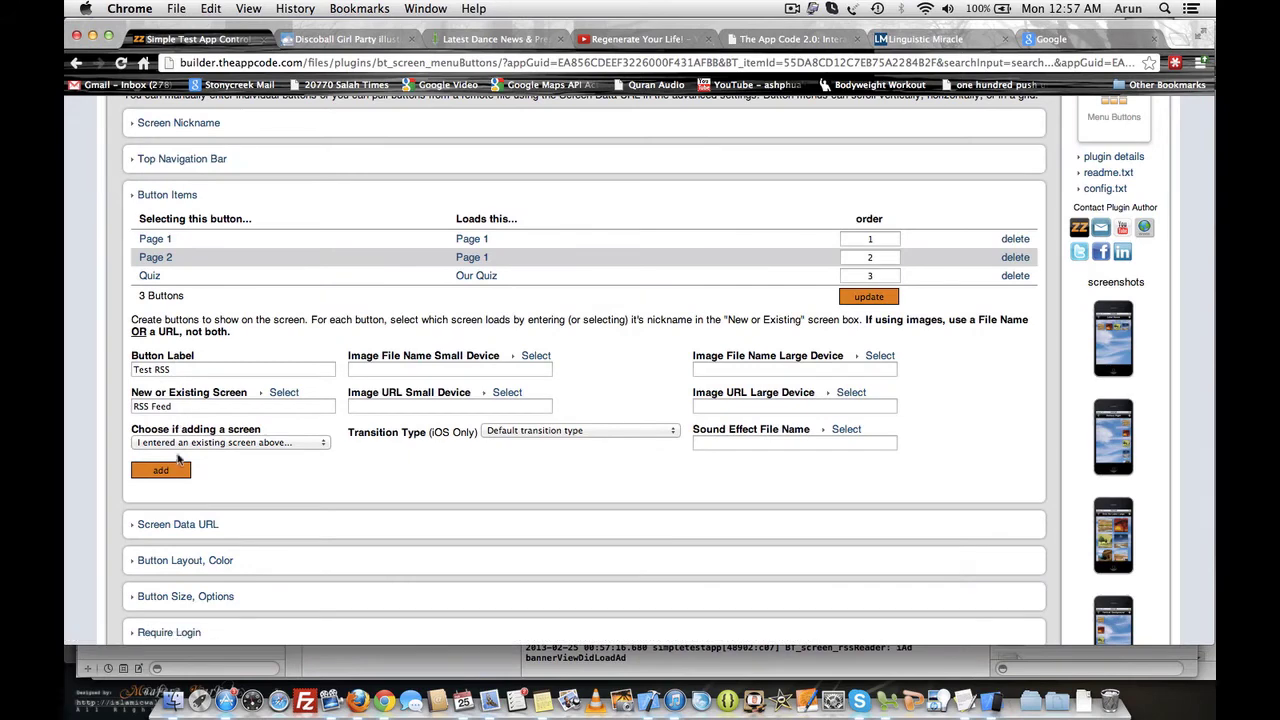
{"action": "left_click", "coordinate": [176, 466]}
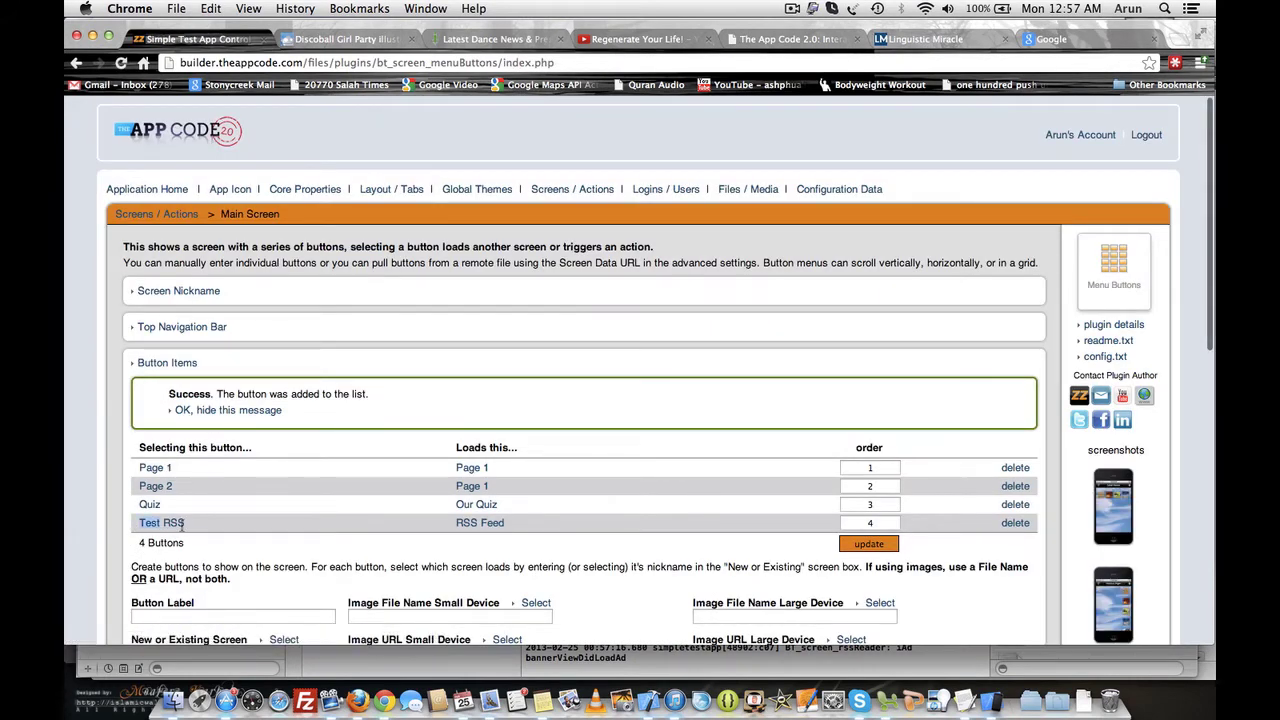
- Switch to the iOS Simulator, refresh the app, test the Test RSS button and return to the home screen
{"action": "left_click", "coordinate": [997, 696]}
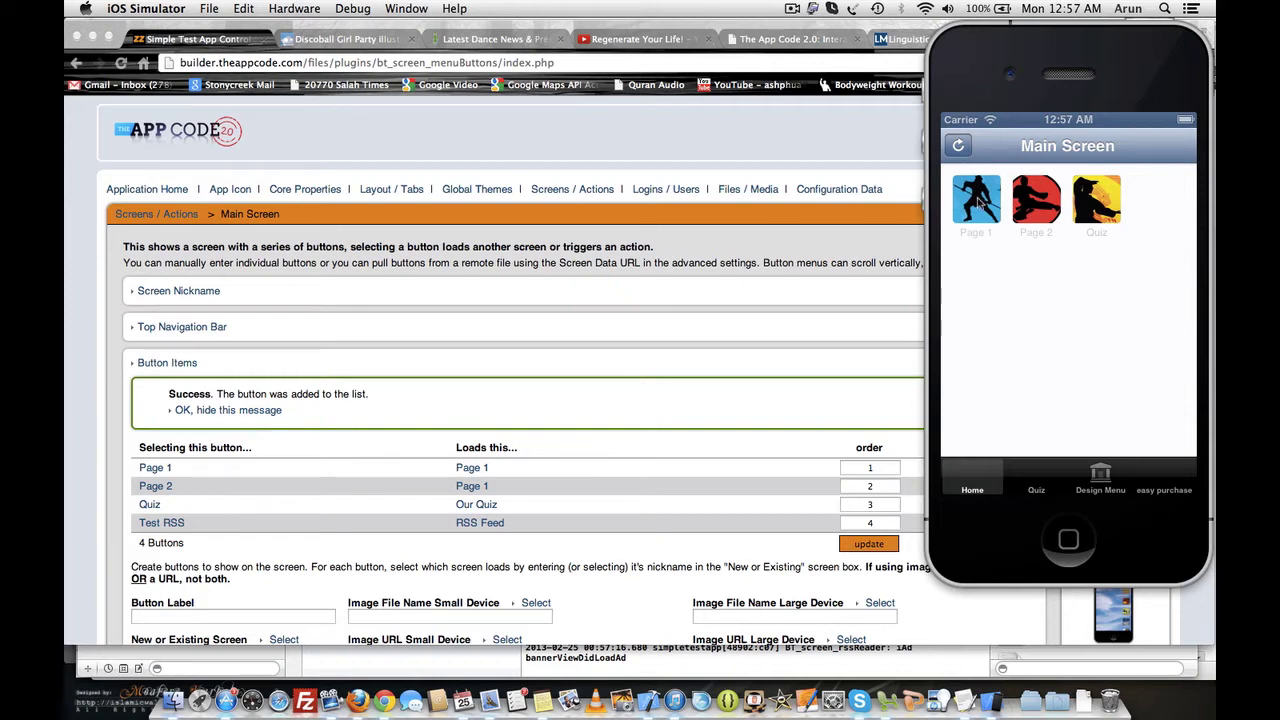
{"action": "left_click", "coordinate": [958, 150]}
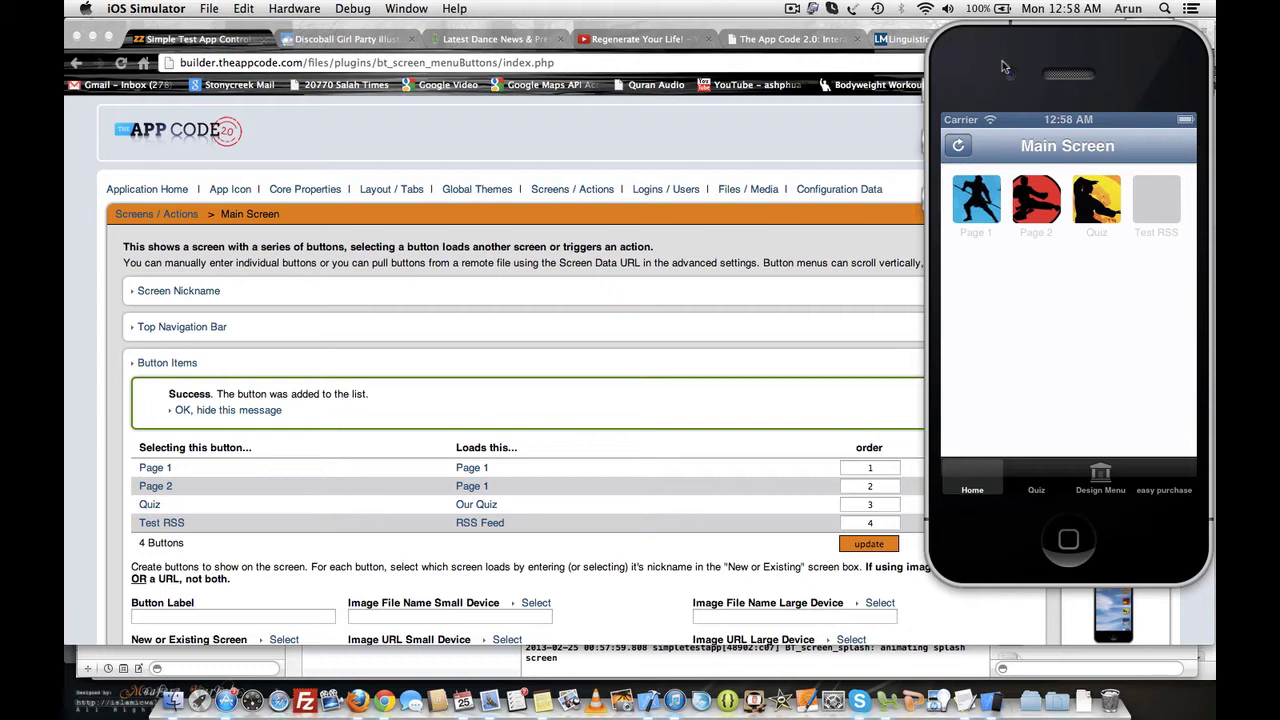
{"action": "left_click", "coordinate": [1156, 209]}
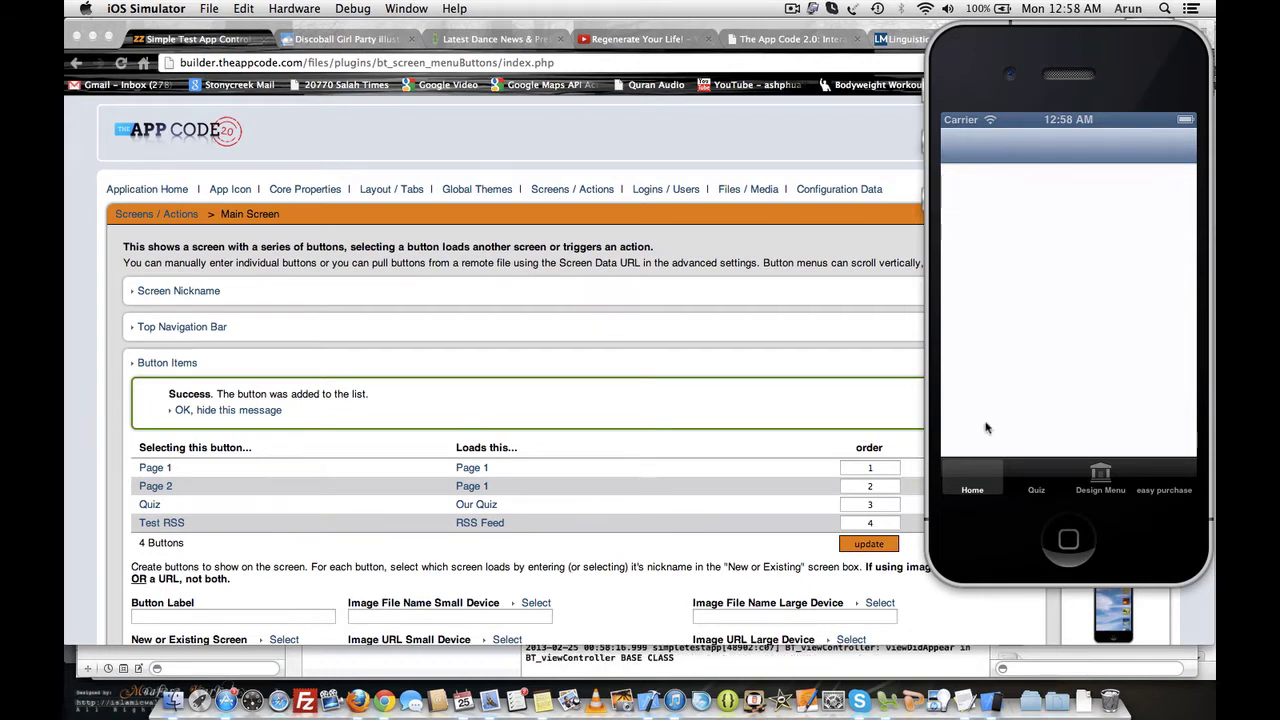
{"action": "left_click", "coordinate": [972, 489]}
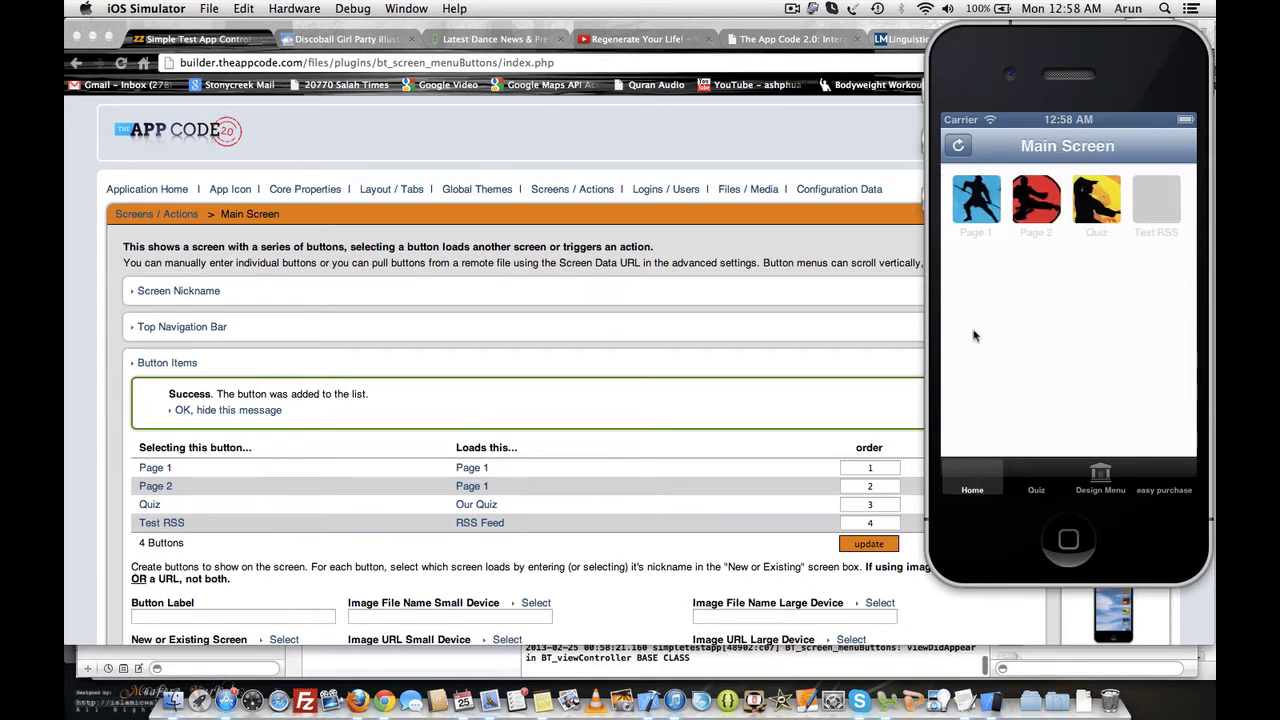
- Retest the Test RSS button before and after refreshing the app again, returning to the home screen each time
{"action": "left_click", "coordinate": [1158, 190]}
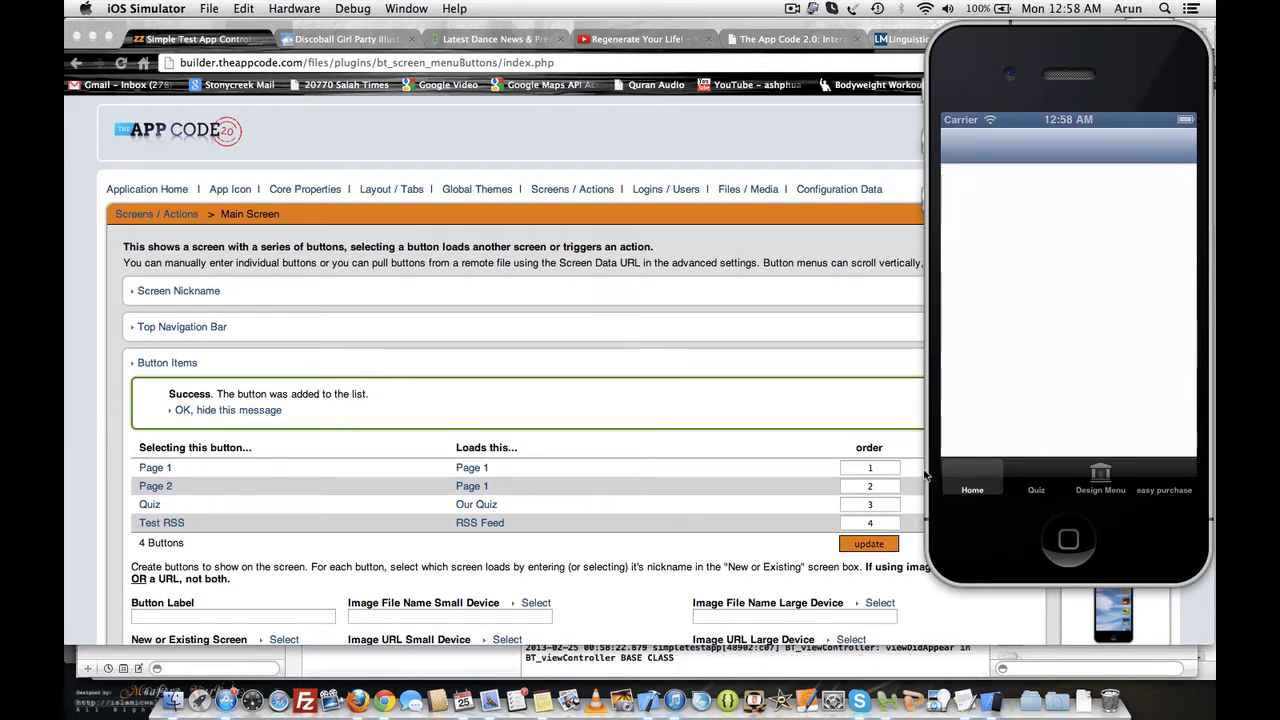
{"action": "left_click", "coordinate": [960, 480]}
{"action": "left_click", "coordinate": [957, 146]}
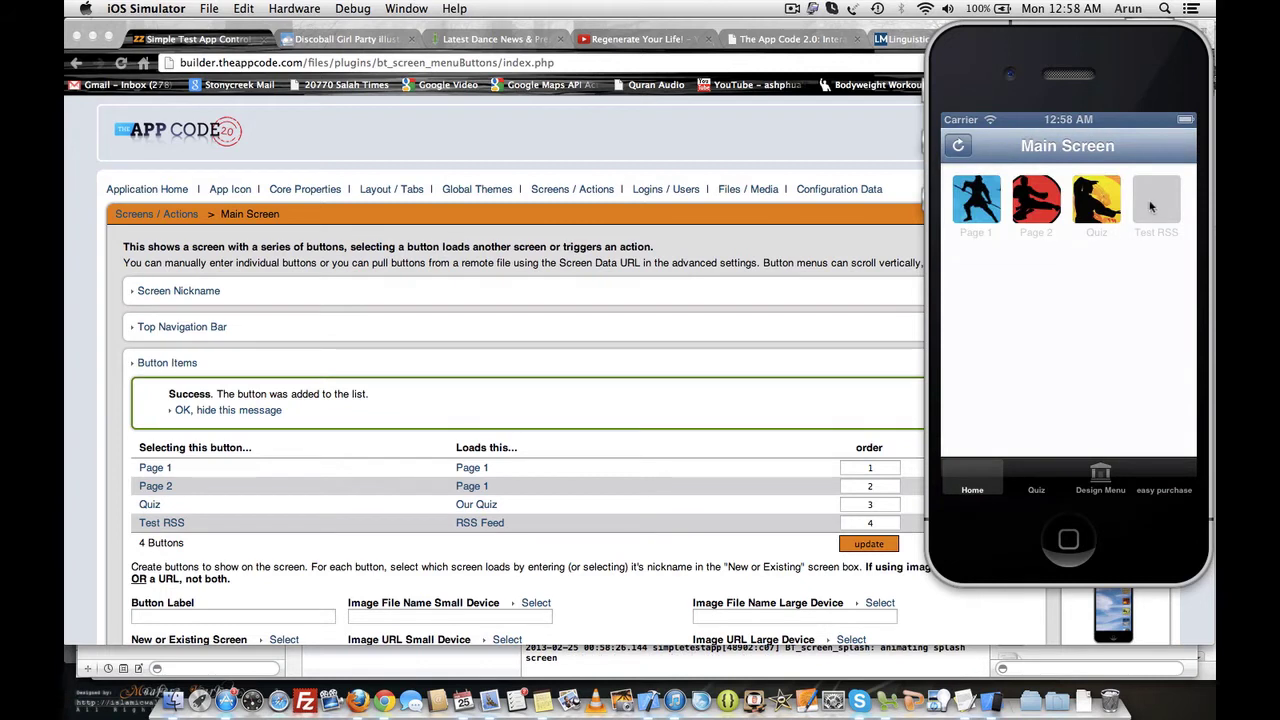
{"action": "left_click", "coordinate": [1153, 205]}
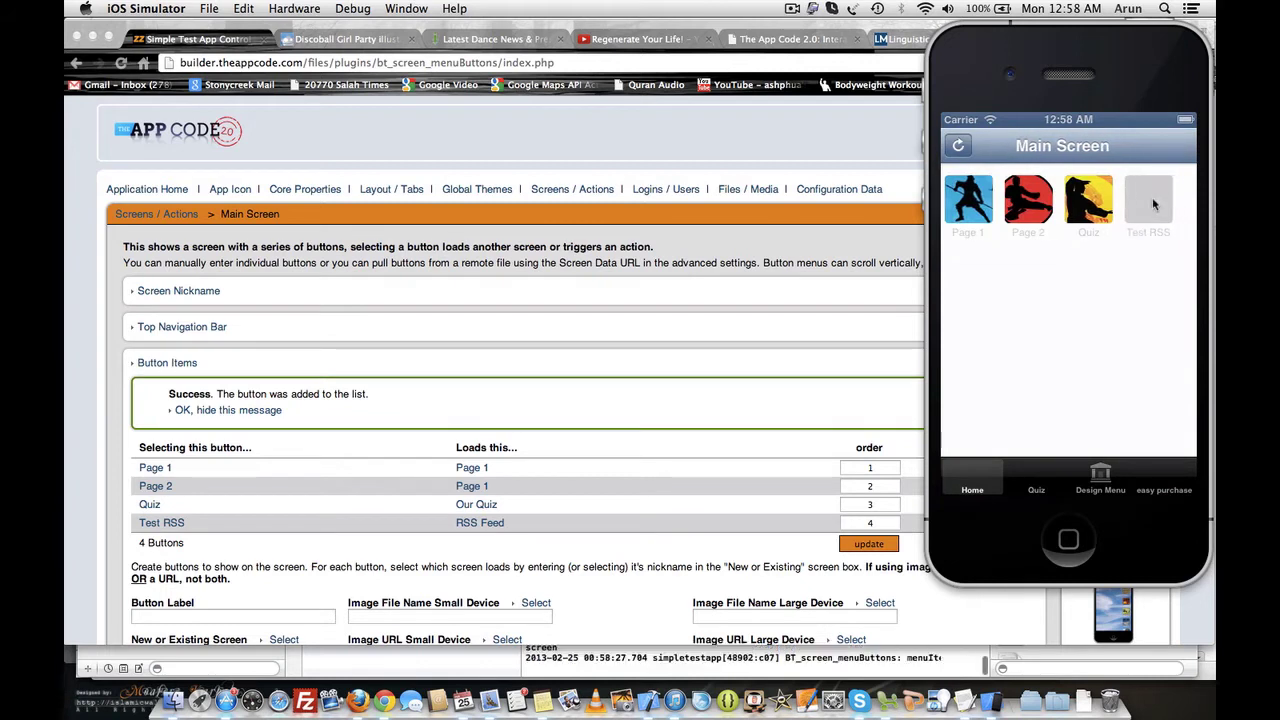
{"action": "left_click", "coordinate": [972, 490]}
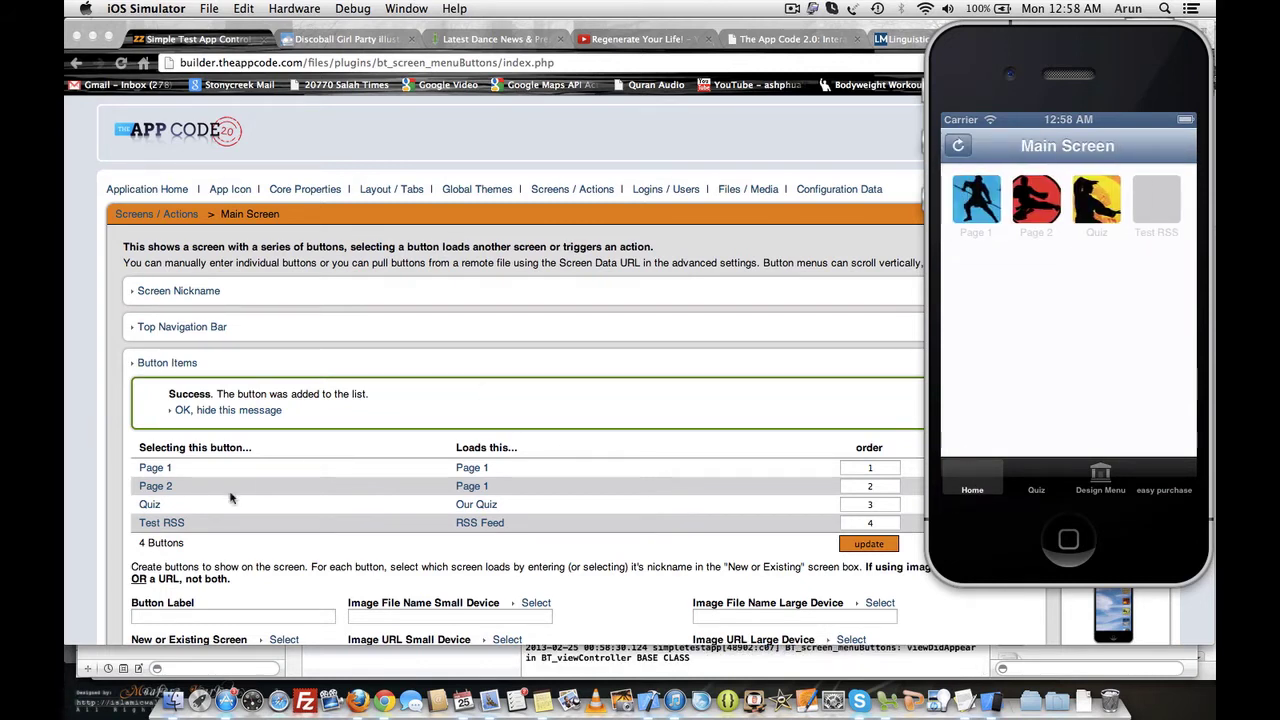
- Switch back to Chrome and open the RSS Feed screen's settings from the Simple Test App screens overview
{"action": "left_click", "coordinate": [172, 528]}
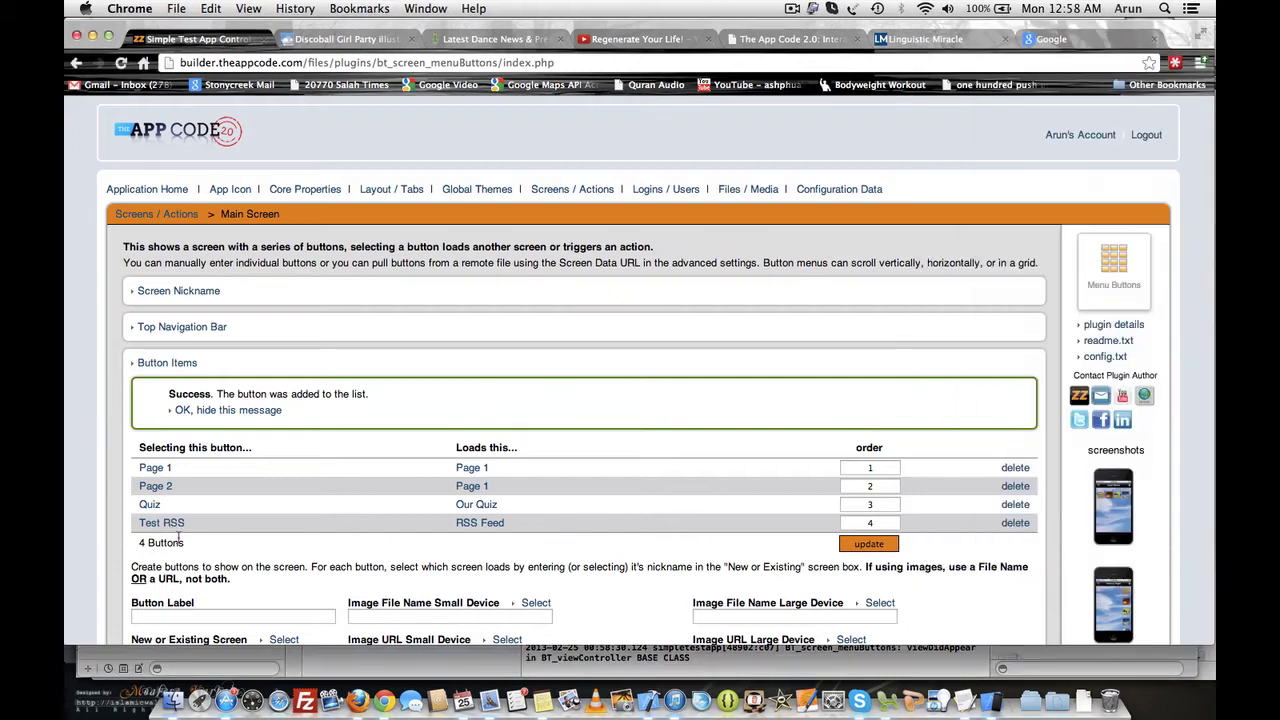
{"action": "left_click", "coordinate": [562, 190]}
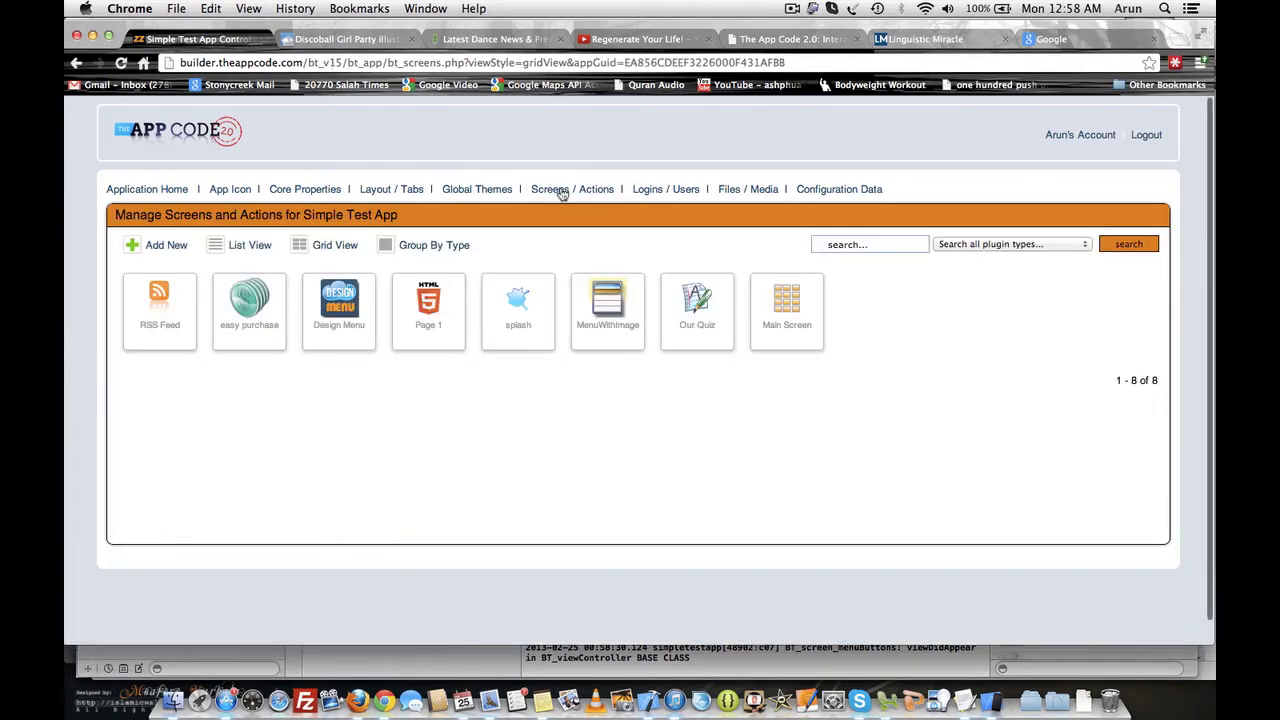
{"action": "left_click", "coordinate": [167, 323]}
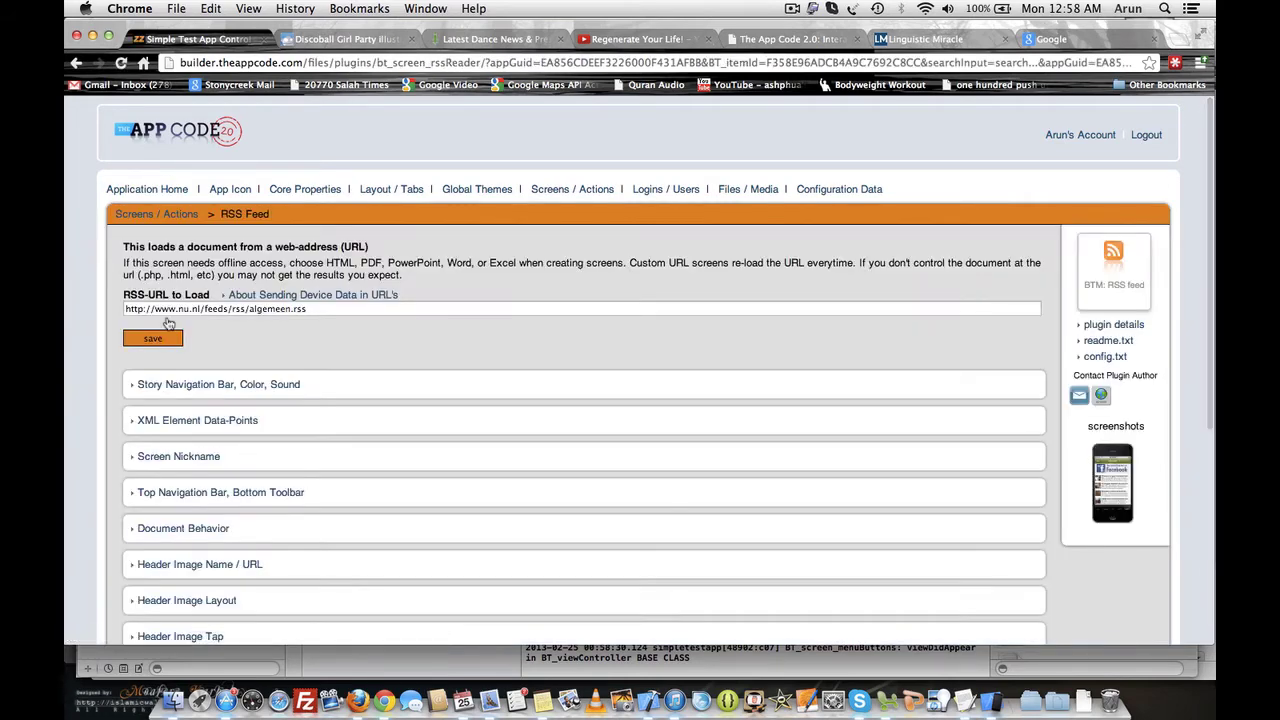
{"action": "scroll", "coordinate": [217, 352], "scroll_direction": "down", "scroll_amount": 1}
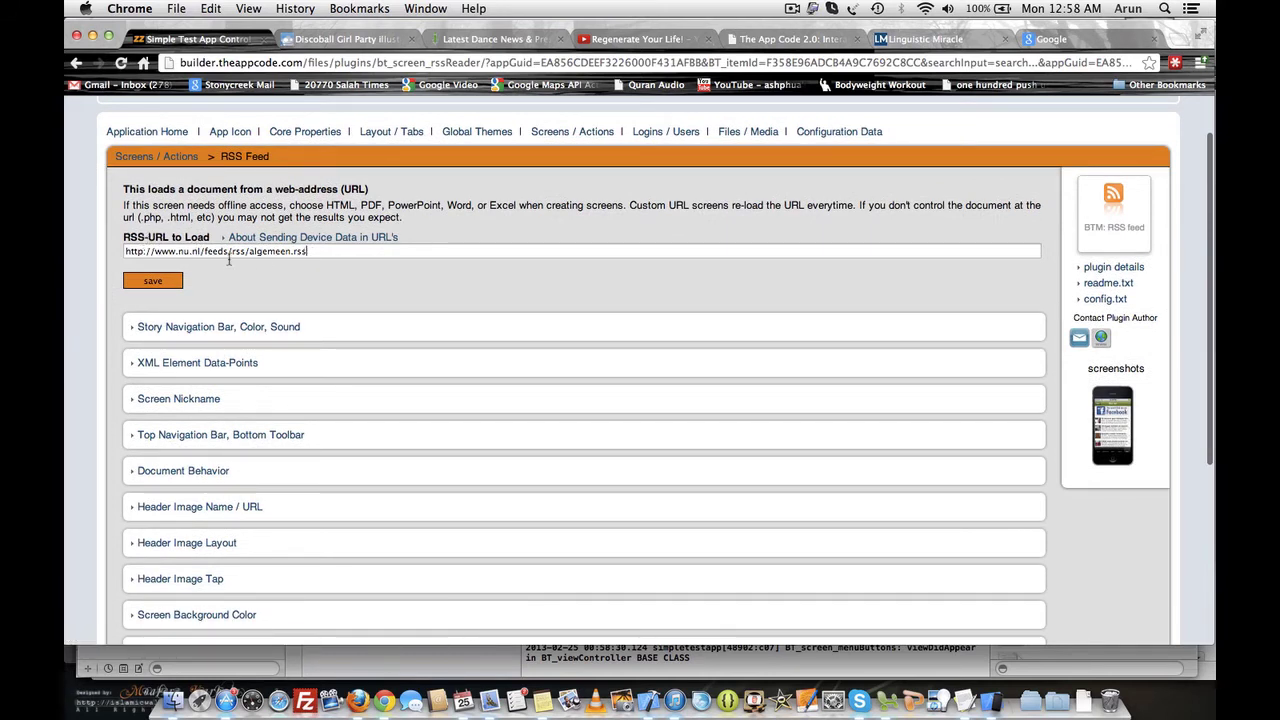
{"action": "left_click_drag", "start_coordinate": [307, 251], "coordinate": [124, 252]}
{"action": "left_click", "coordinate": [231, 292]}
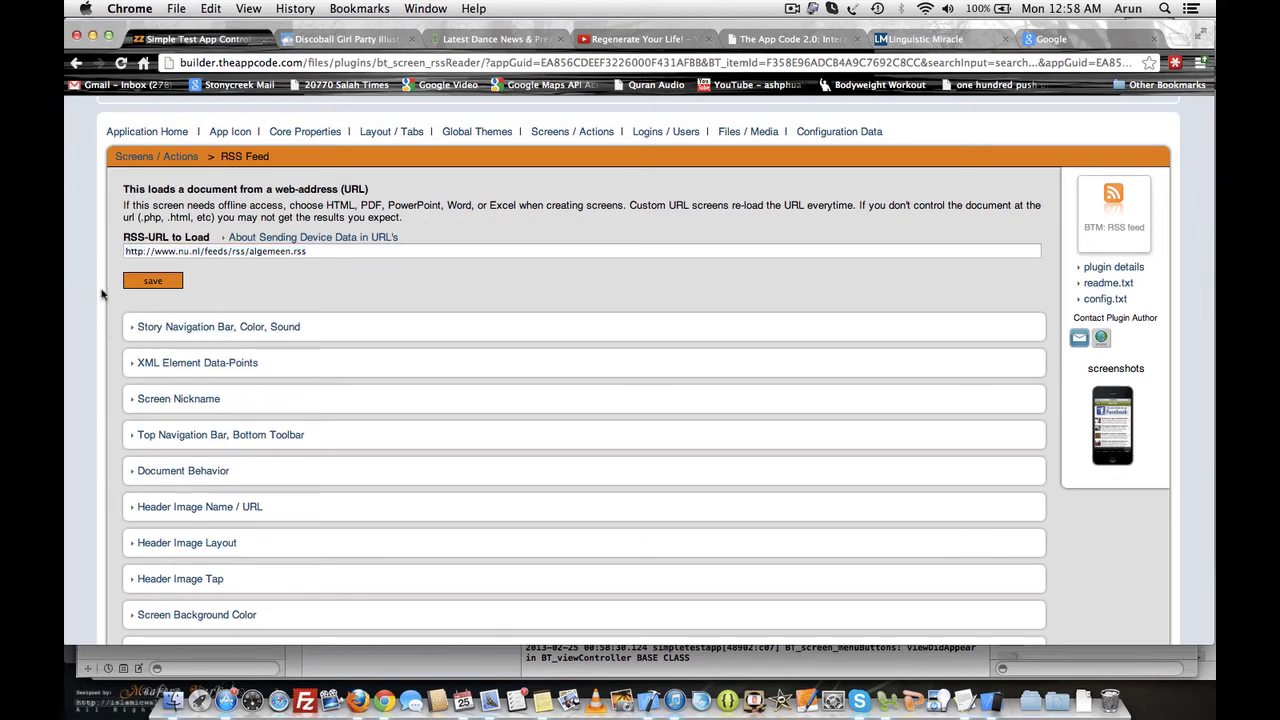
{"action": "scroll", "coordinate": [101, 293], "scroll_direction": "down", "scroll_amount": 1}
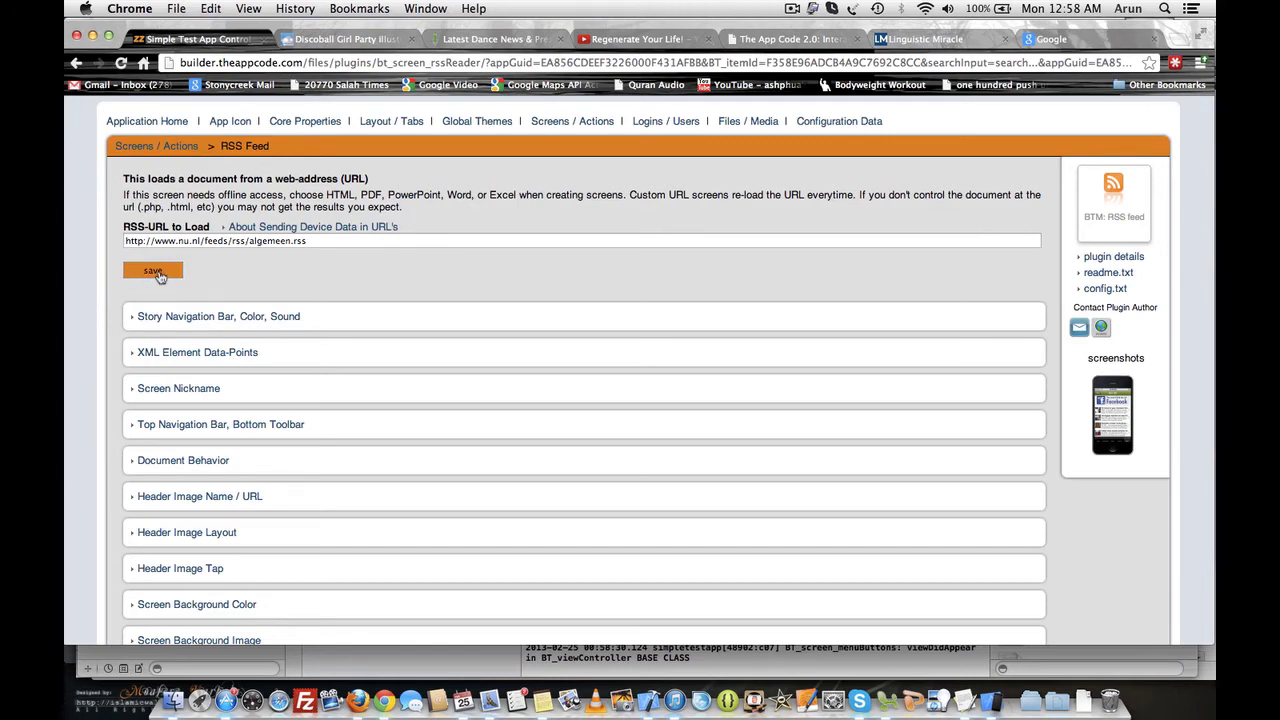
{"action": "left_click", "coordinate": [153, 271]}
- Switch to the iOS Simulator, refresh the app, open Test RSS and look through the feed's story list
{"action": "left_click", "coordinate": [982, 688]}
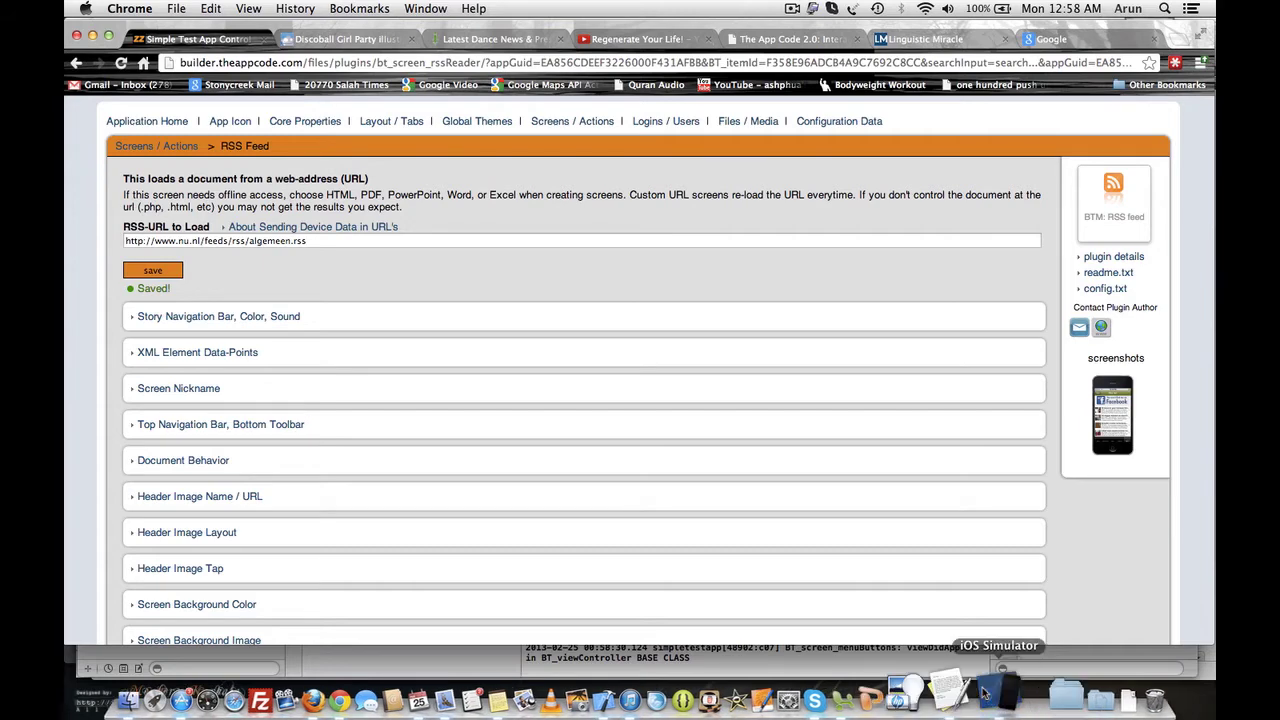
{"action": "left_click", "coordinate": [962, 150]}
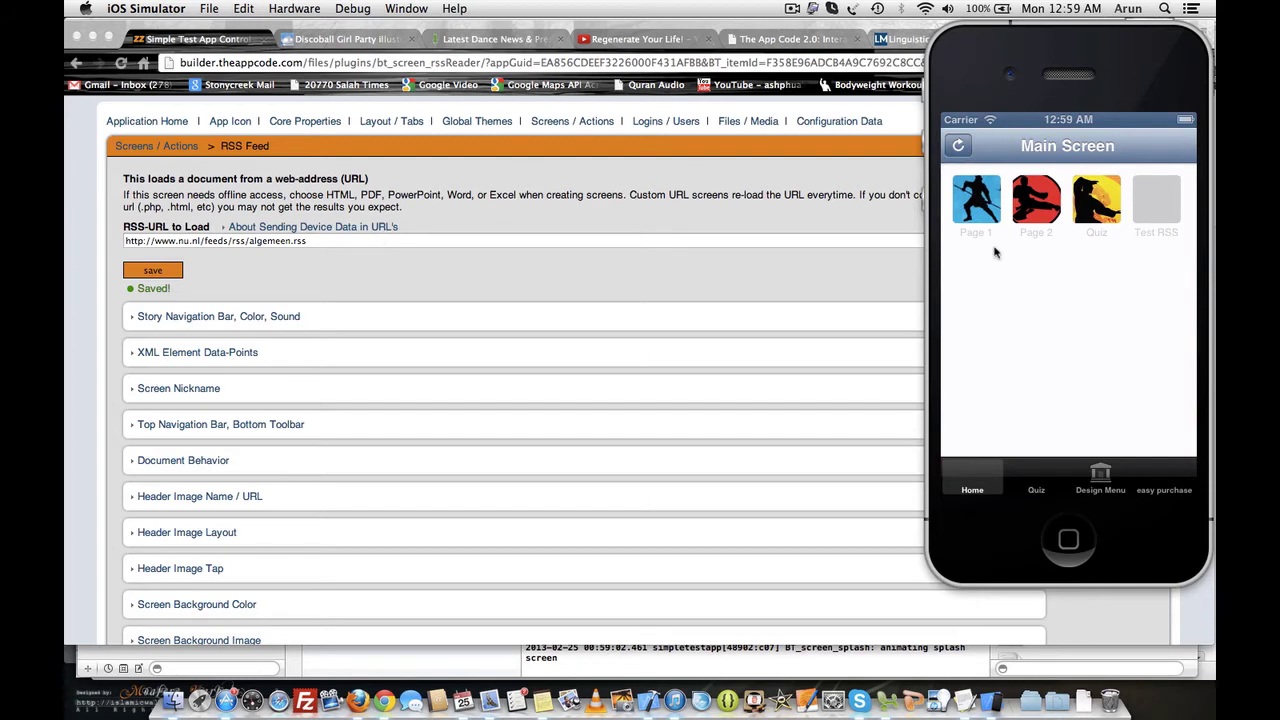
{"action": "left_click", "coordinate": [1146, 206]}
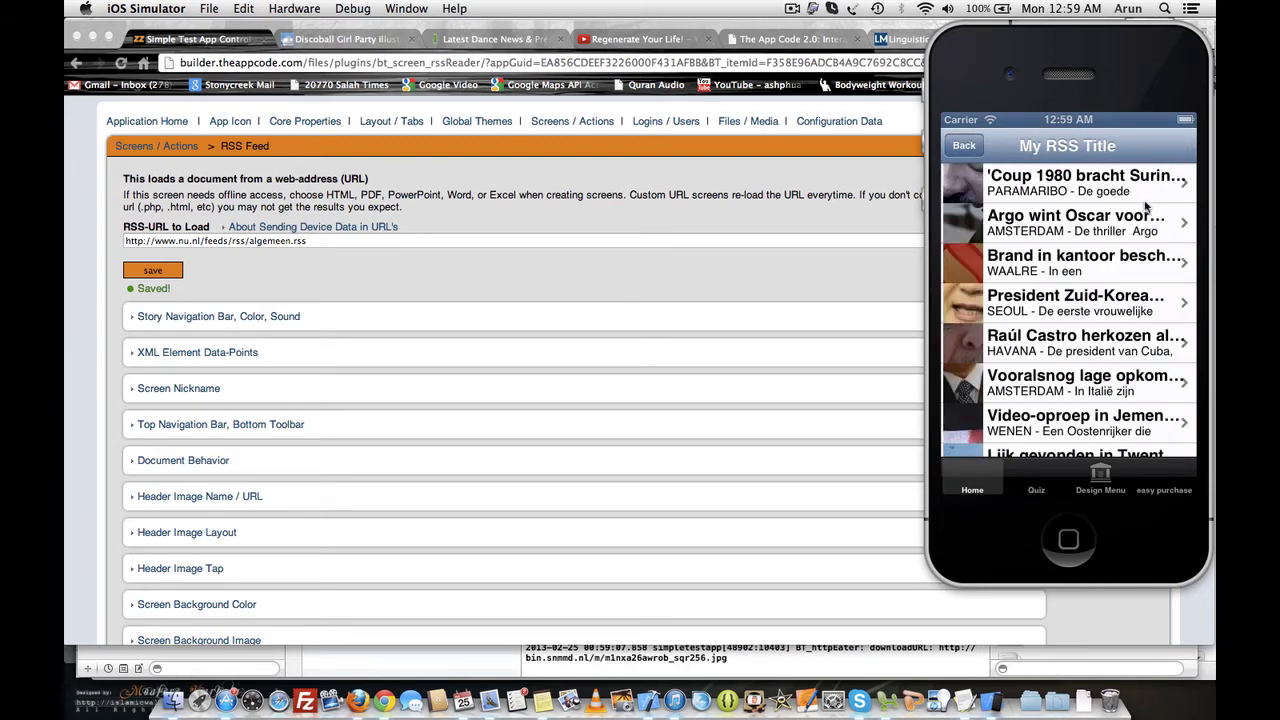
{"action": "scroll", "coordinate": [1088, 300], "scroll_direction": "down", "scroll_amount": 5}
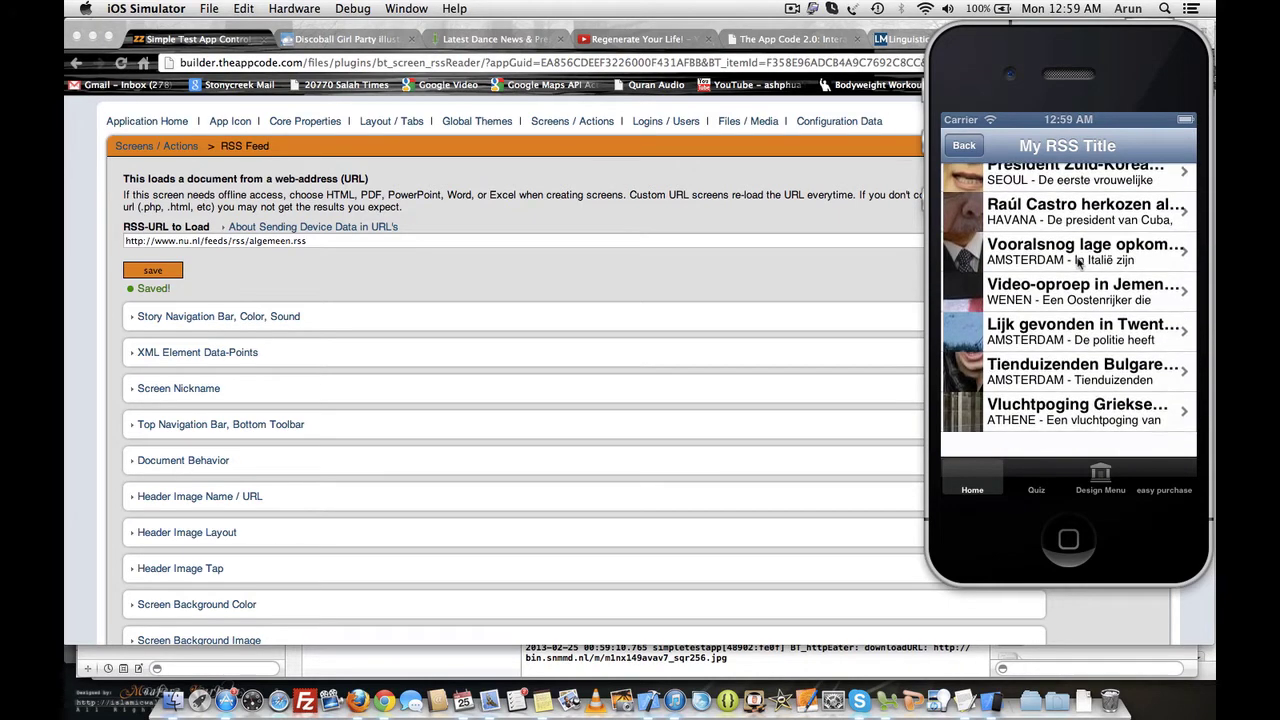
{"action": "scroll", "coordinate": [1078, 308], "scroll_direction": "up", "scroll_amount": 3}
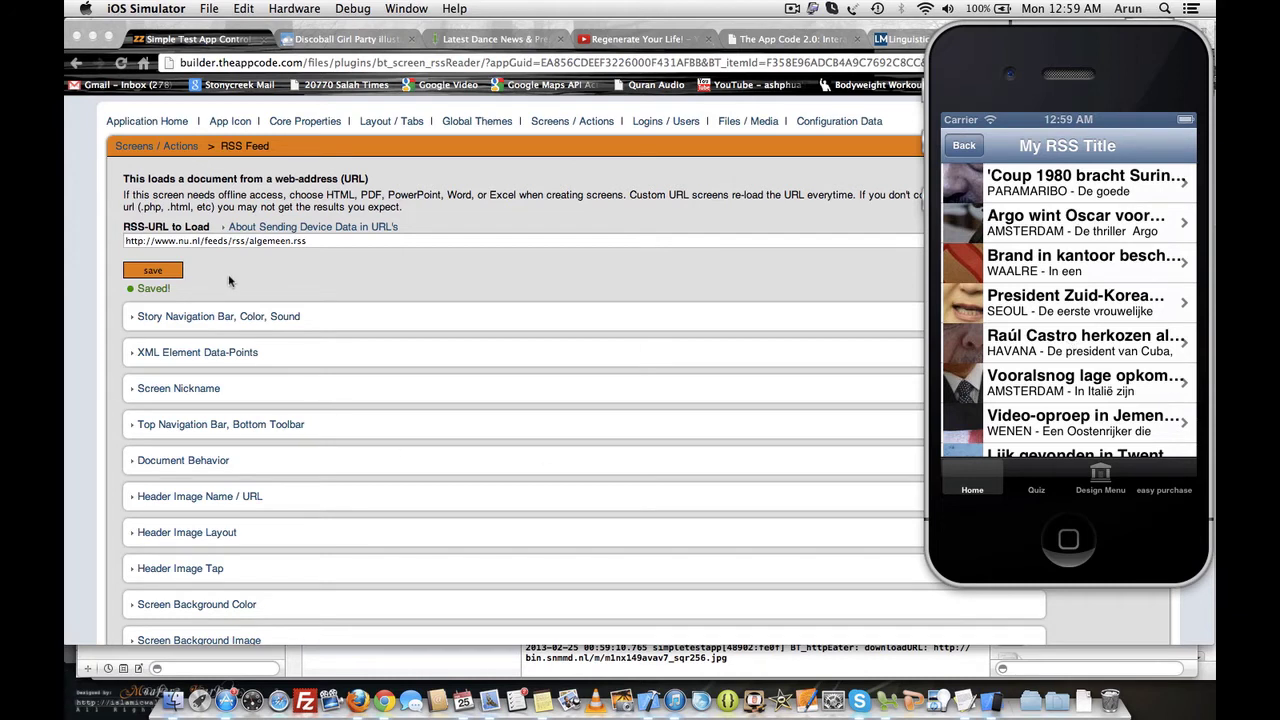
- Switch to the Google page in Chrome and search for "rss search"
{"action": "left_click", "coordinate": [598, 290]}
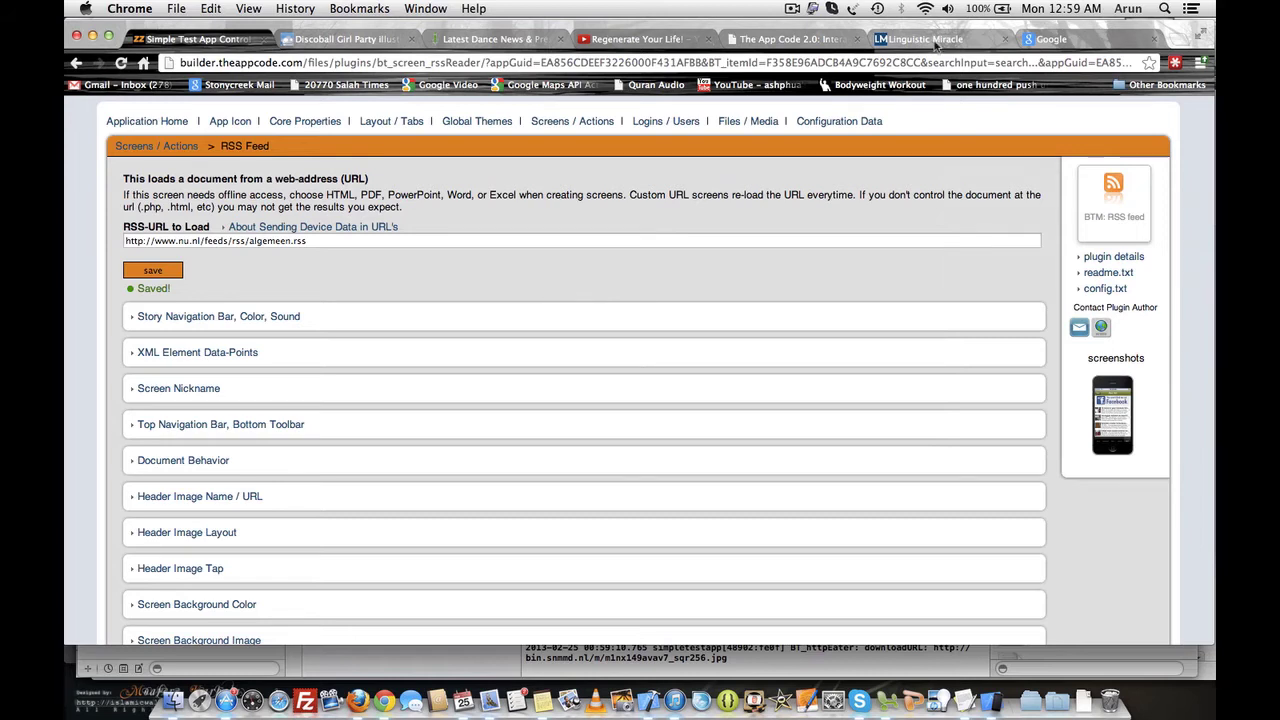
{"action": "left_click", "coordinate": [1032, 40]}
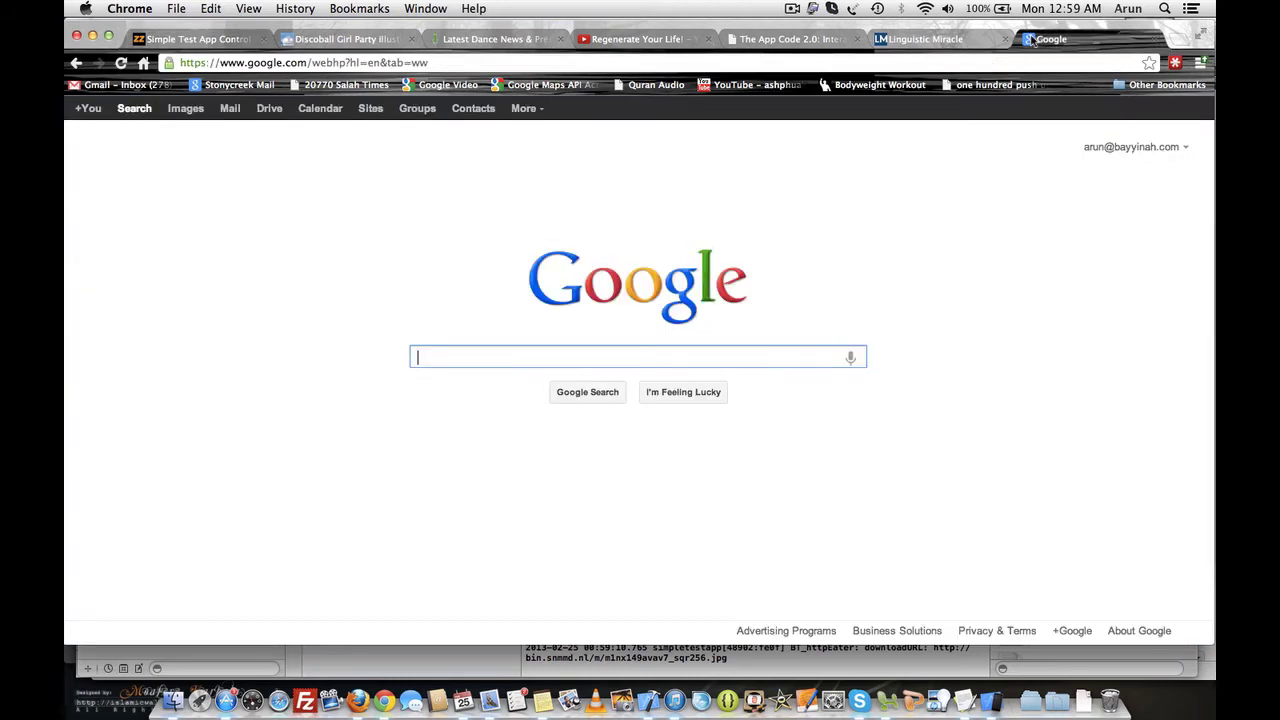
{"action": "type", "text": "rs"}
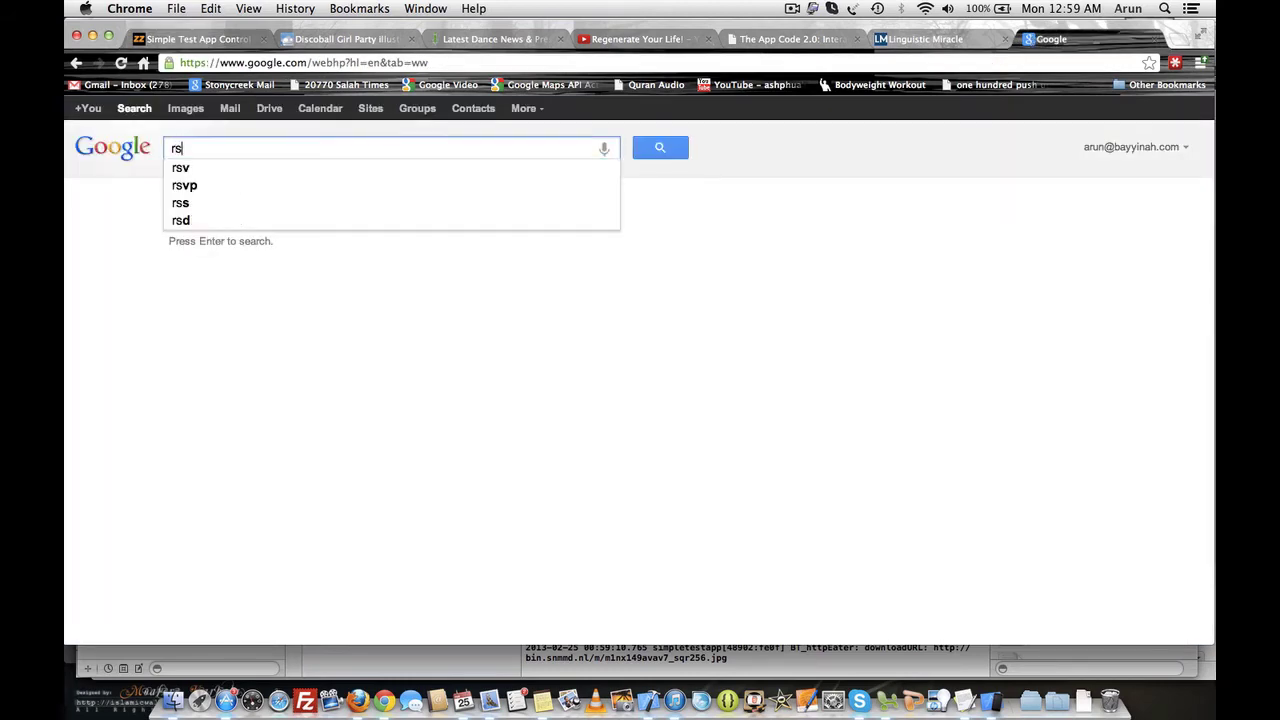
{"action": "type", "text": "s search"}
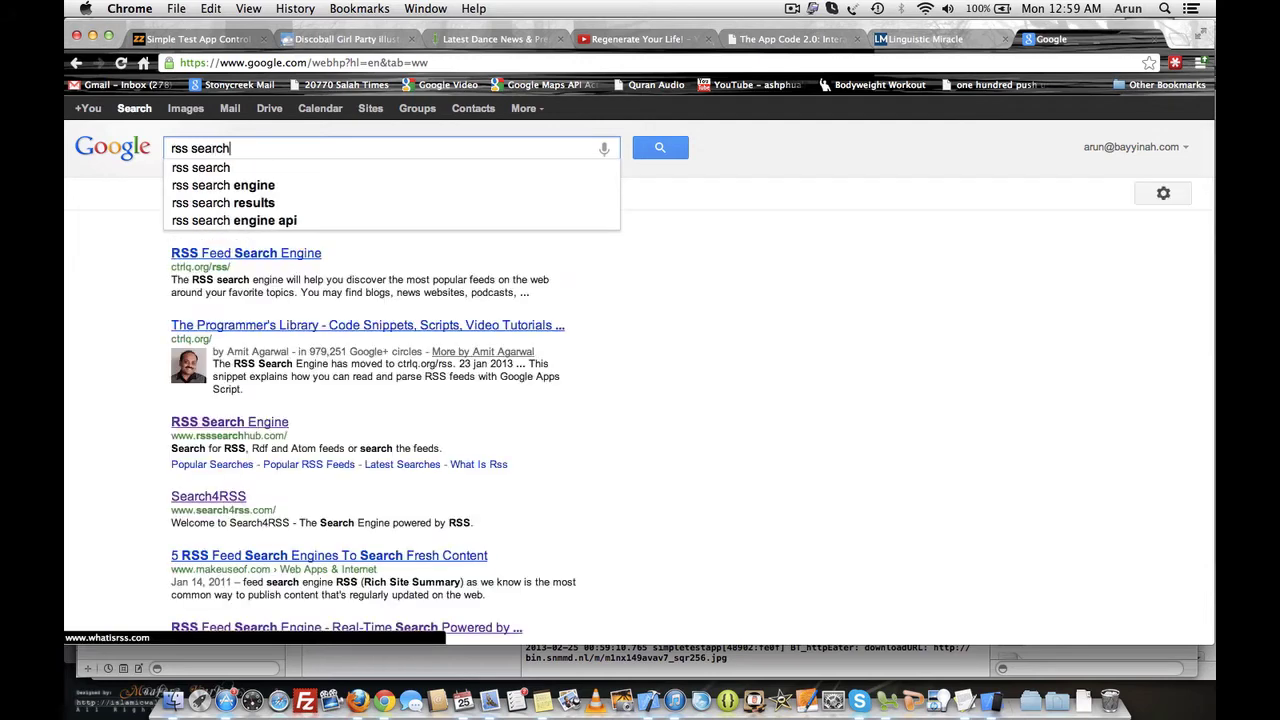
{"action": "key", "text": "Return"}
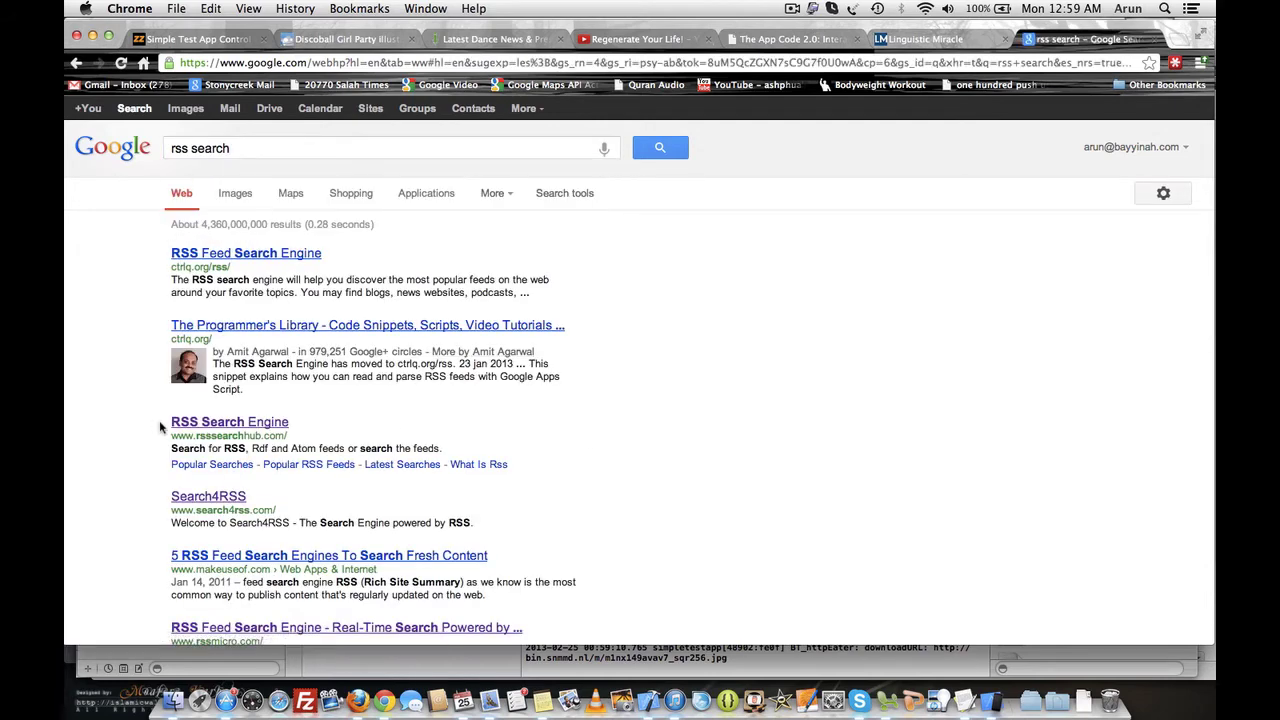
{"action": "left_click_drag", "start_coordinate": [196, 436], "coordinate": [288, 436]}
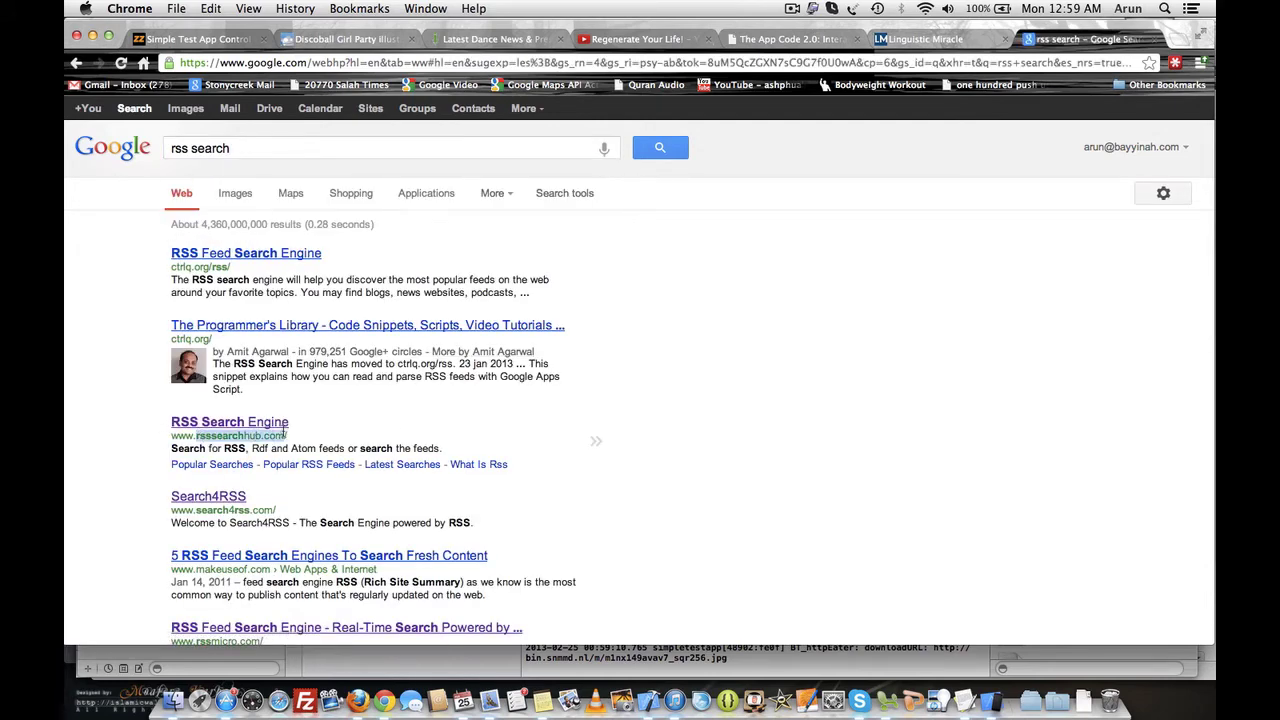
{"action": "left_click", "coordinate": [292, 430]}
{"action": "left_click", "coordinate": [224, 424]}
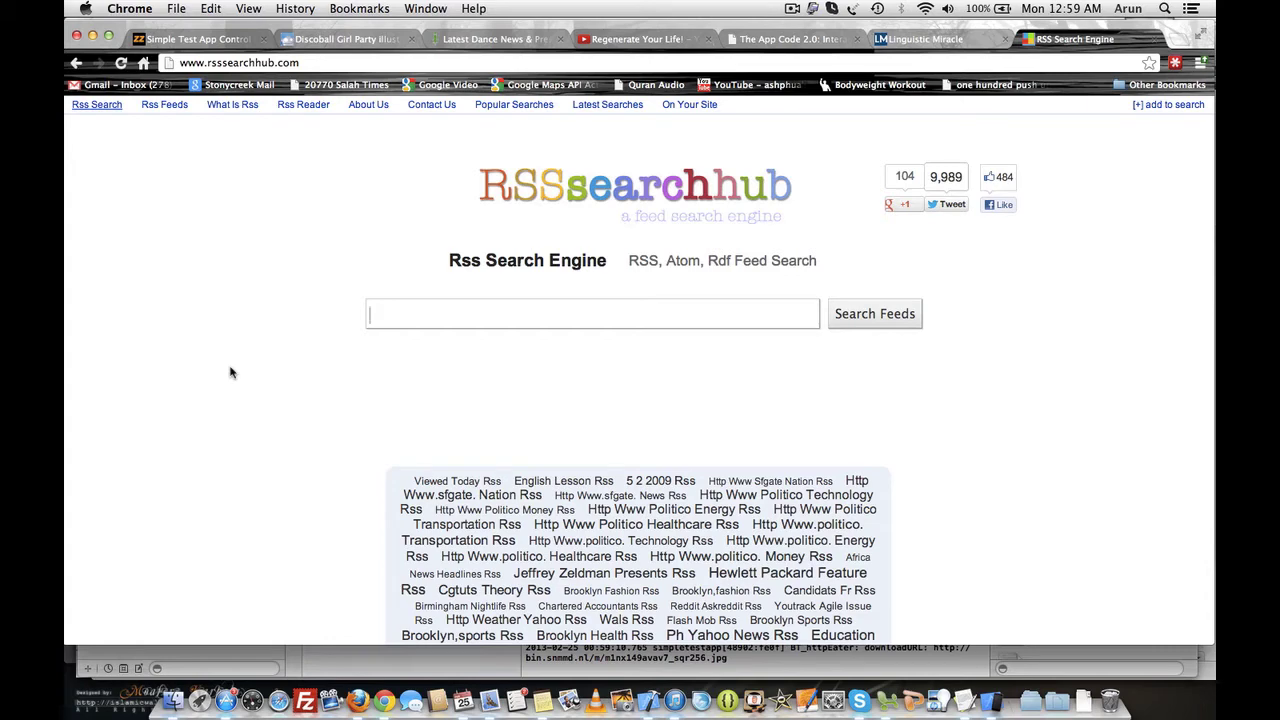
- Search RSSsearchhub for movies and open the Yahoo Movies - Latest Movie Trailers RSS Feed result
{"action": "type", "text": "k"}
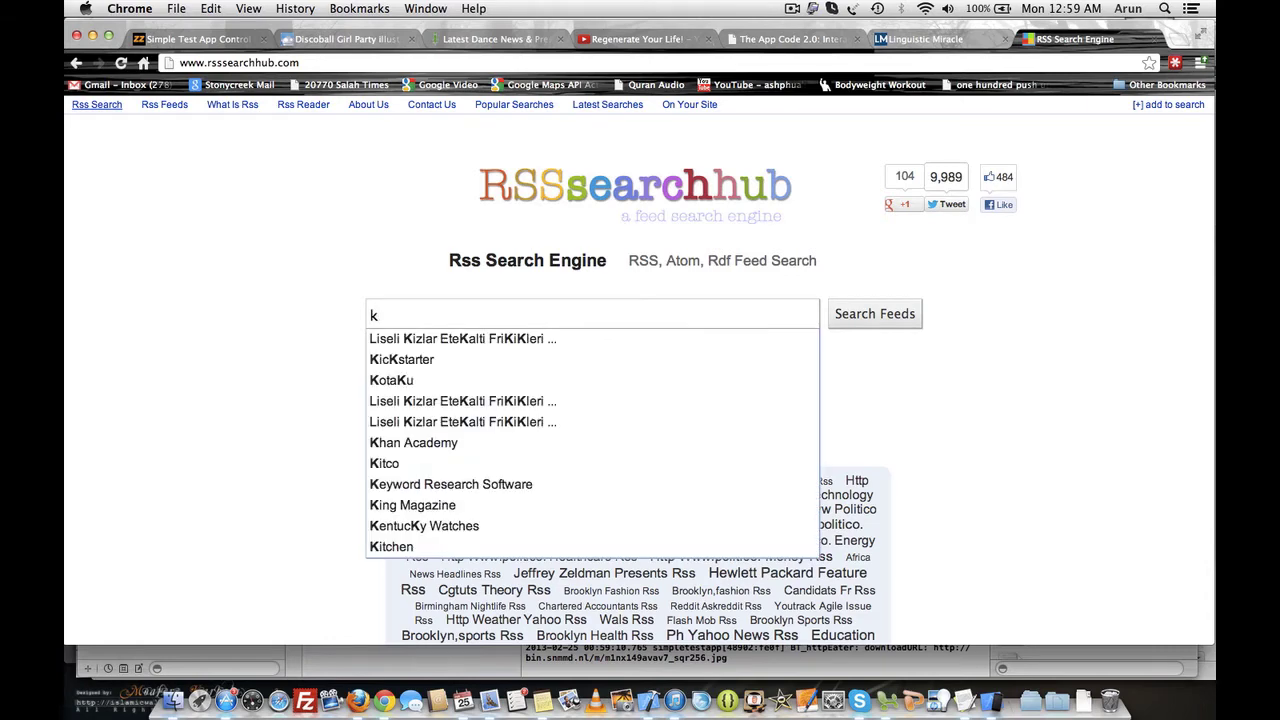
{"action": "key", "text": "BackSpace"}
{"action": "type", "text": "movies"}
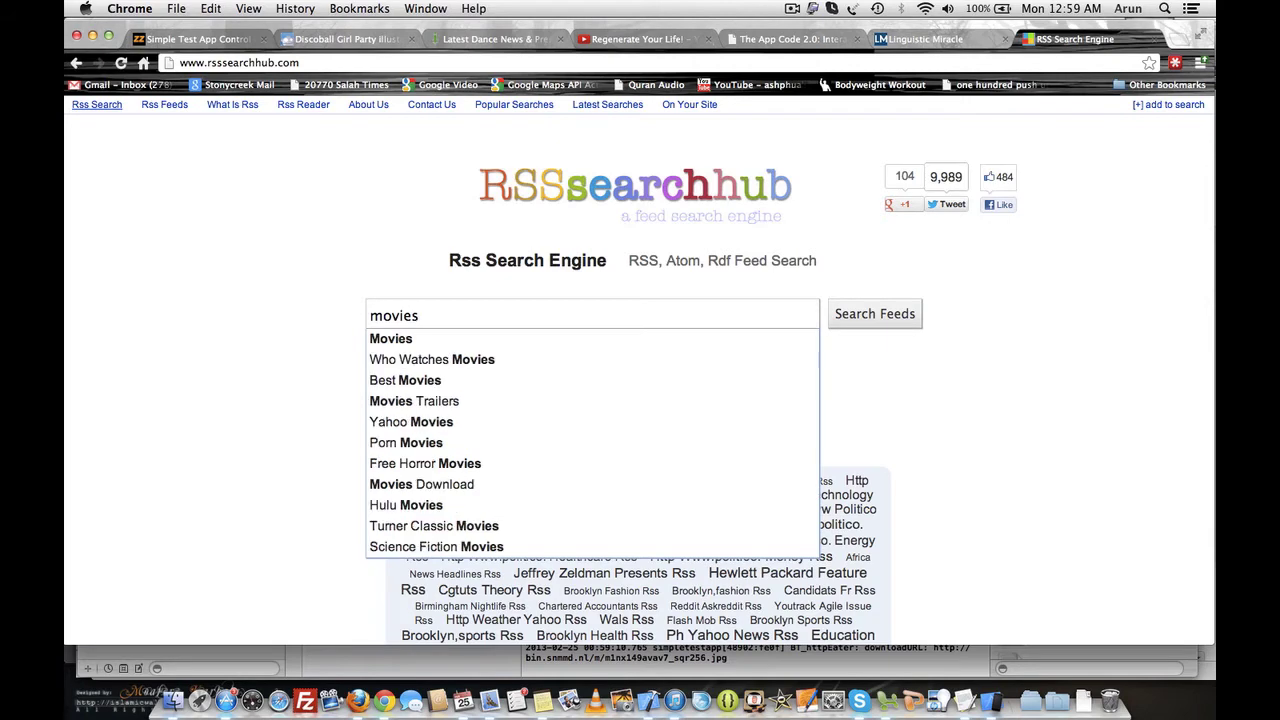
{"action": "key", "text": "Return"}
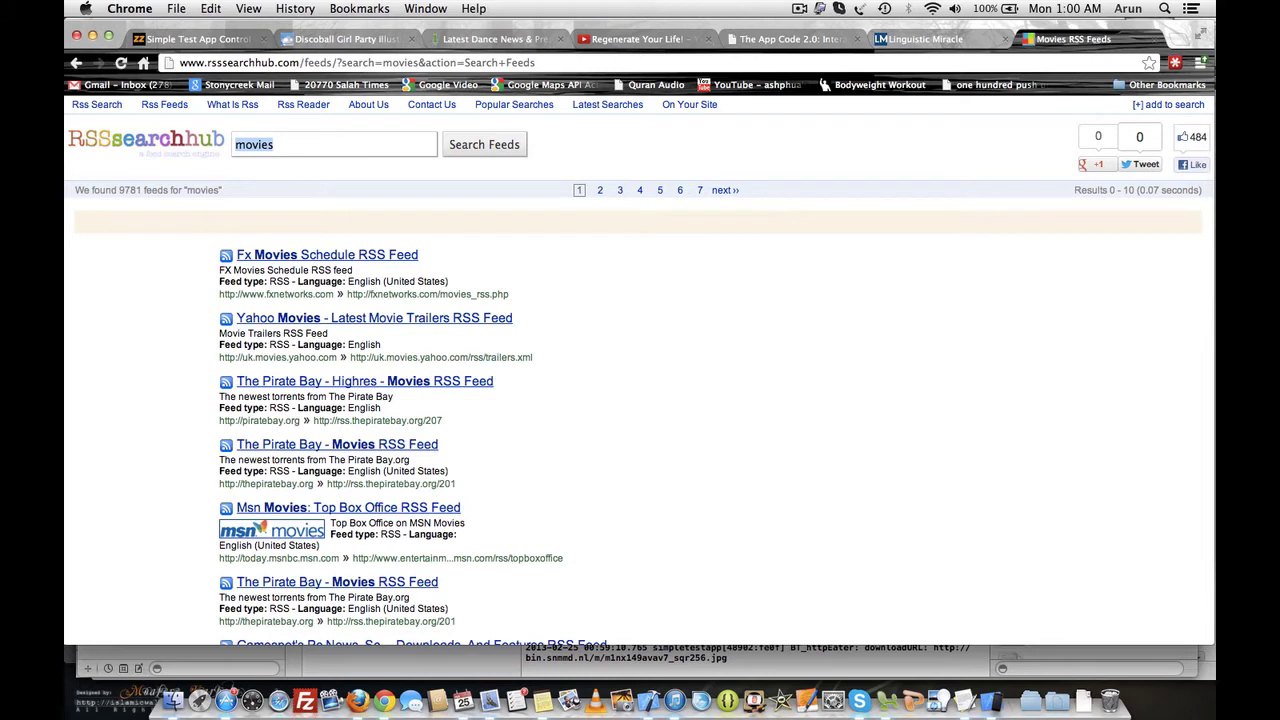
{"action": "left_click", "coordinate": [258, 322]}
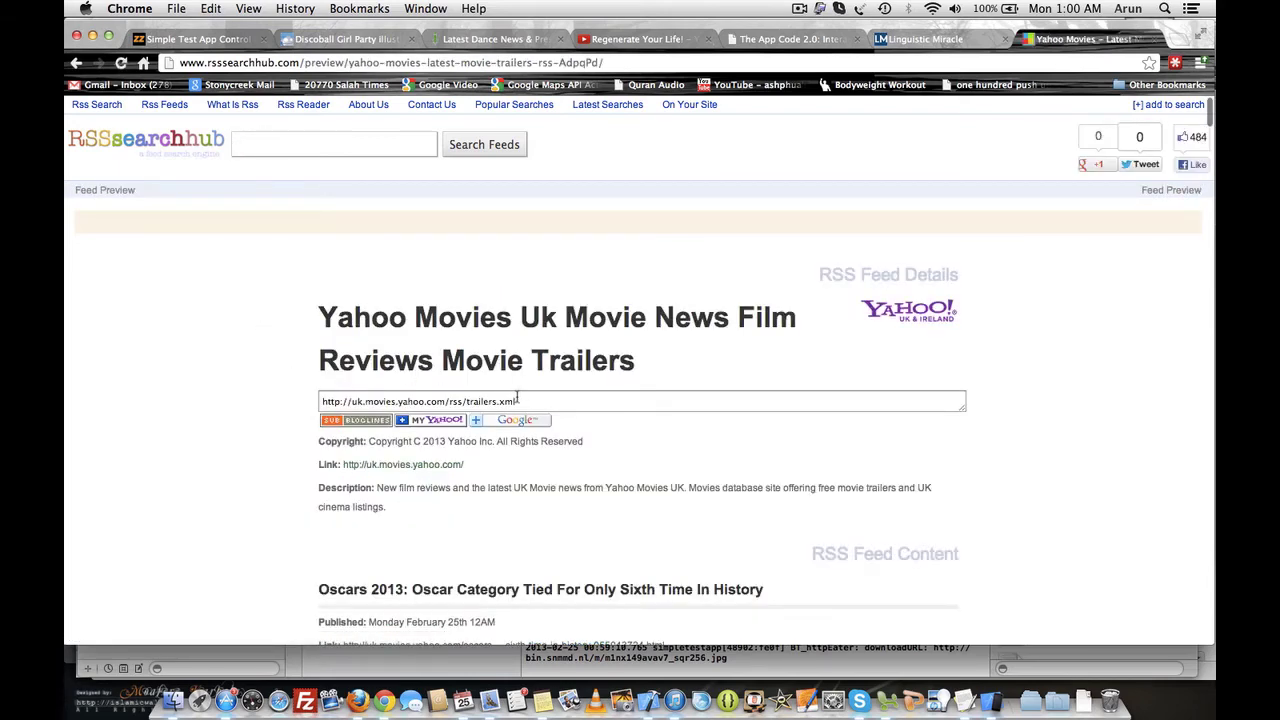
{"action": "left_click_drag", "start_coordinate": [521, 401], "coordinate": [315, 401]}
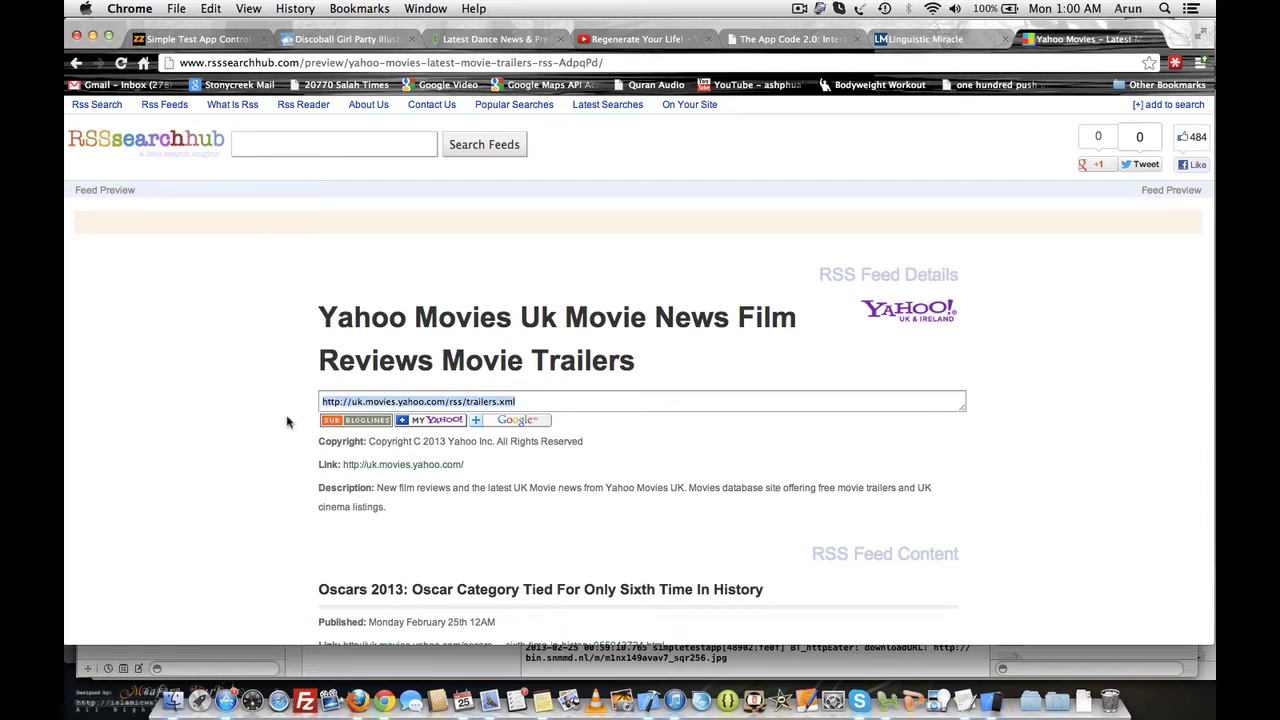
{"action": "right_click", "coordinate": [343, 402]}
{"action": "left_click", "coordinate": [364, 443]}
{"action": "left_click", "coordinate": [158, 41]}
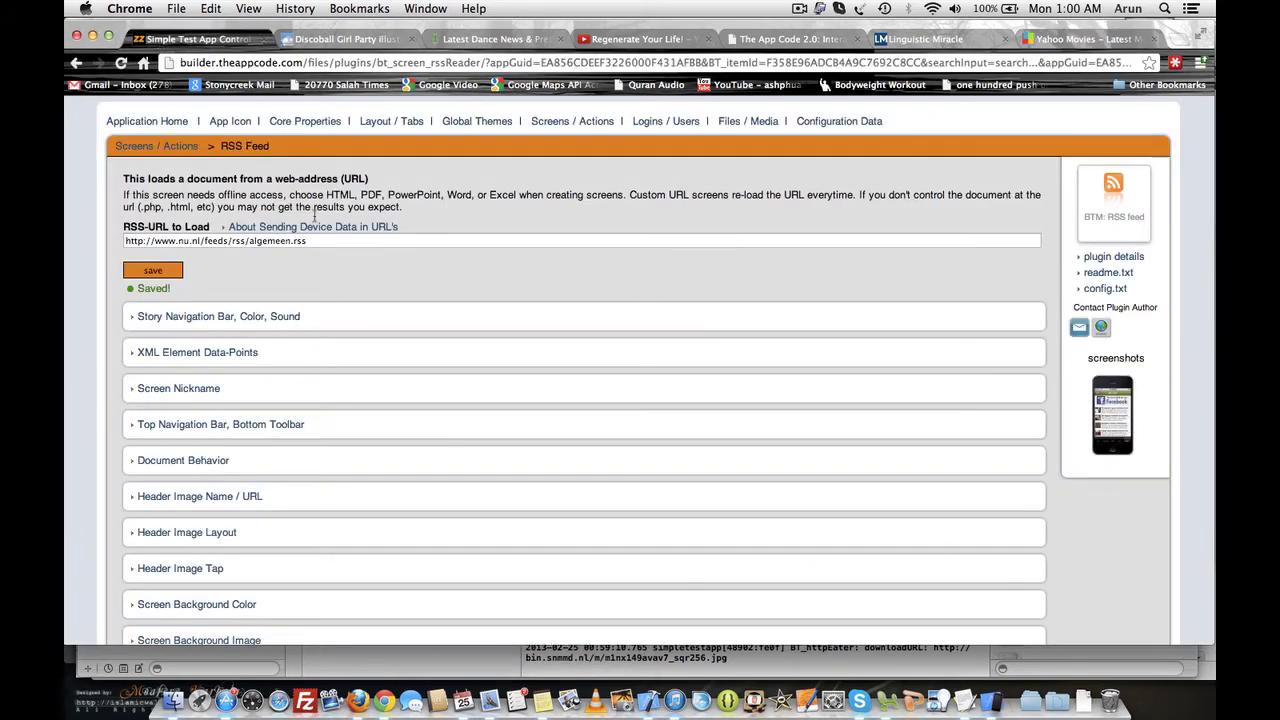
{"action": "left_click_drag", "start_coordinate": [307, 241], "coordinate": [115, 243]}
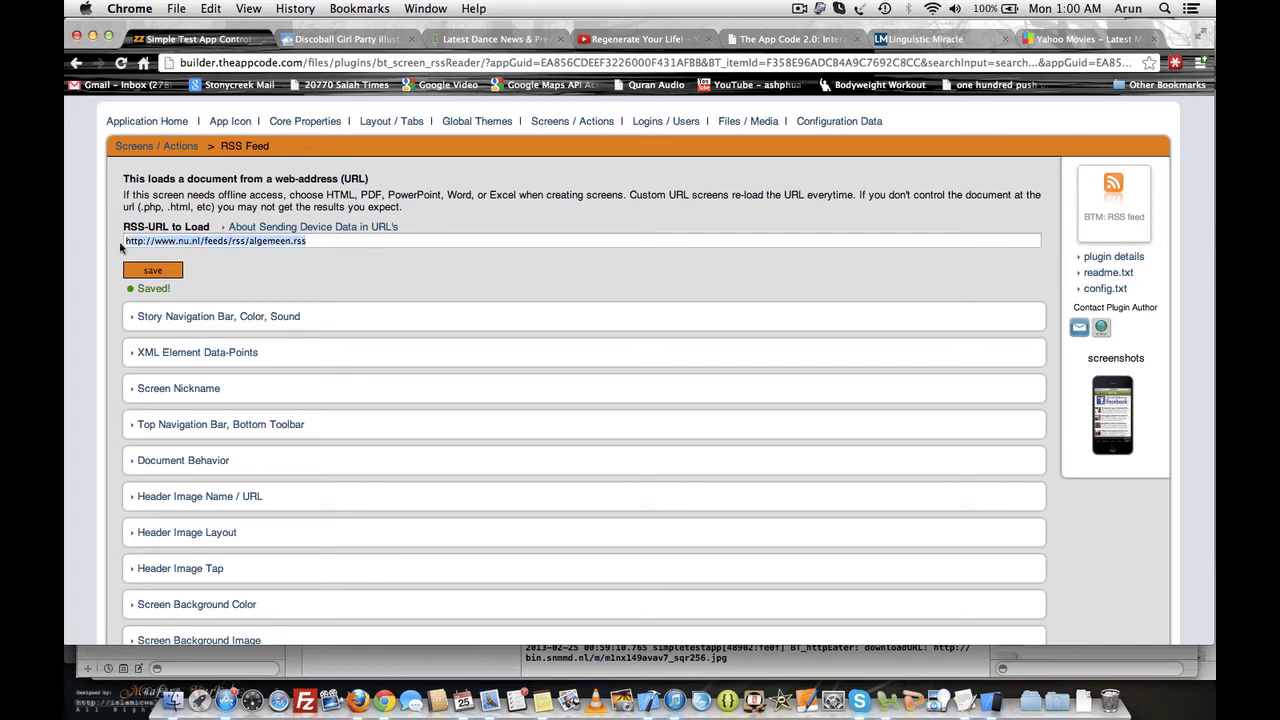
{"action": "right_click", "coordinate": [197, 243]}
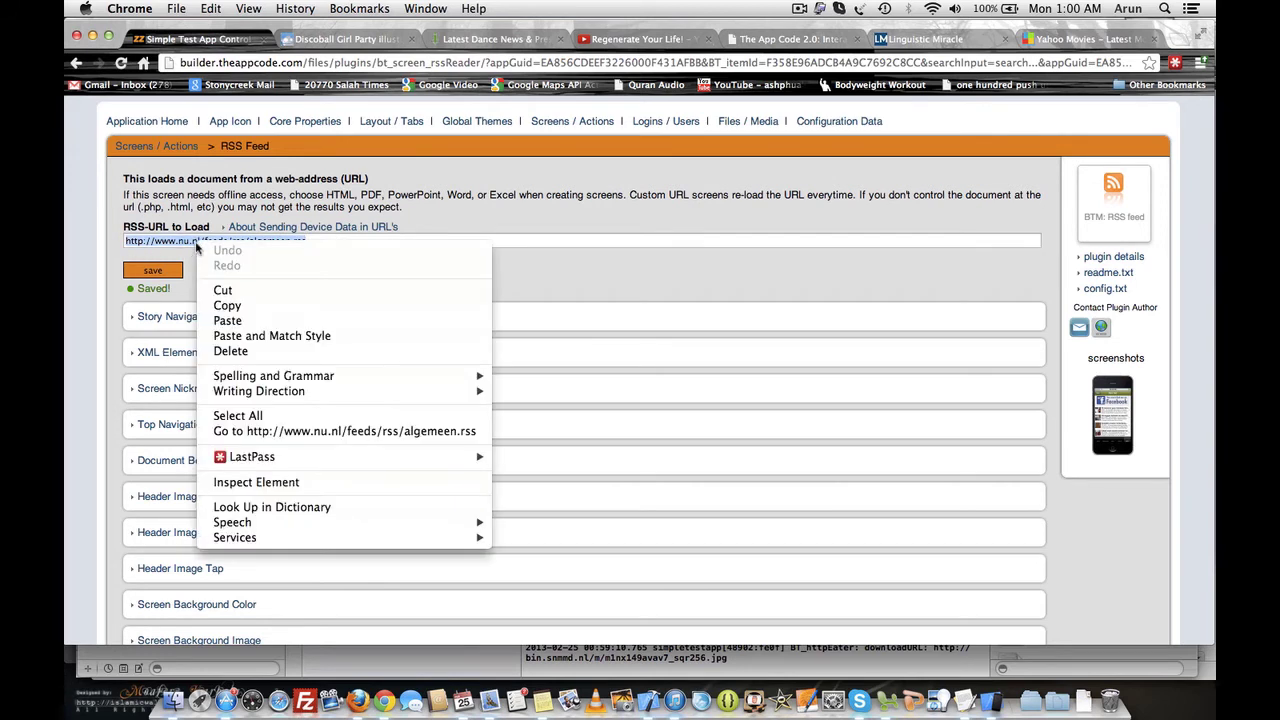
{"action": "left_click", "coordinate": [224, 319]}
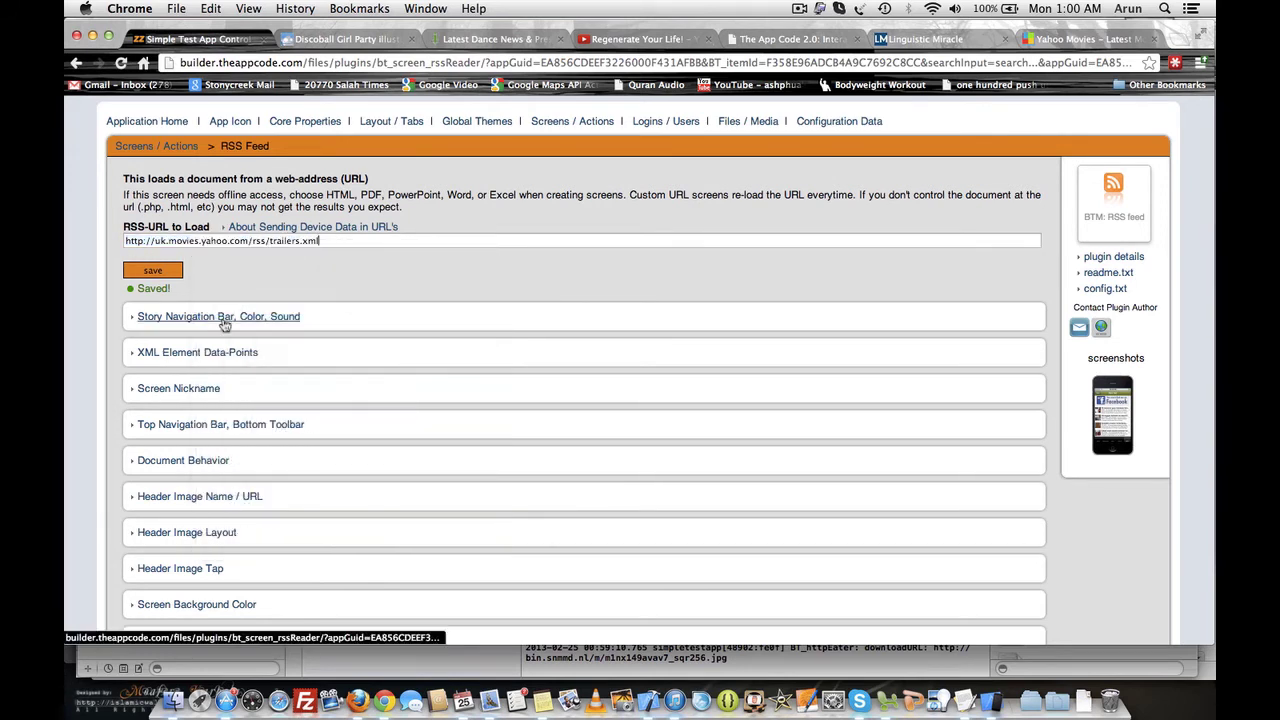
{"action": "left_click", "coordinate": [160, 271]}
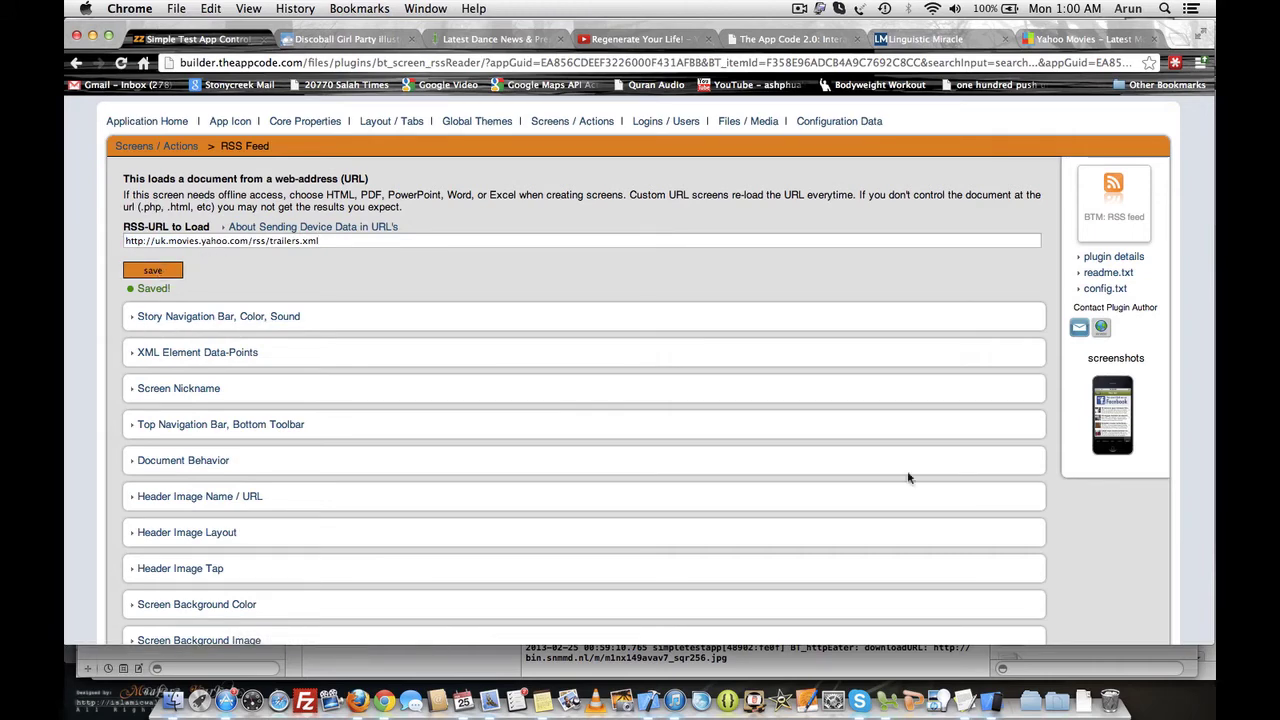
- Switch to the iOS Simulator, refresh the app from the Main Screen and open Test RSS
{"action": "left_click", "coordinate": [989, 700]}
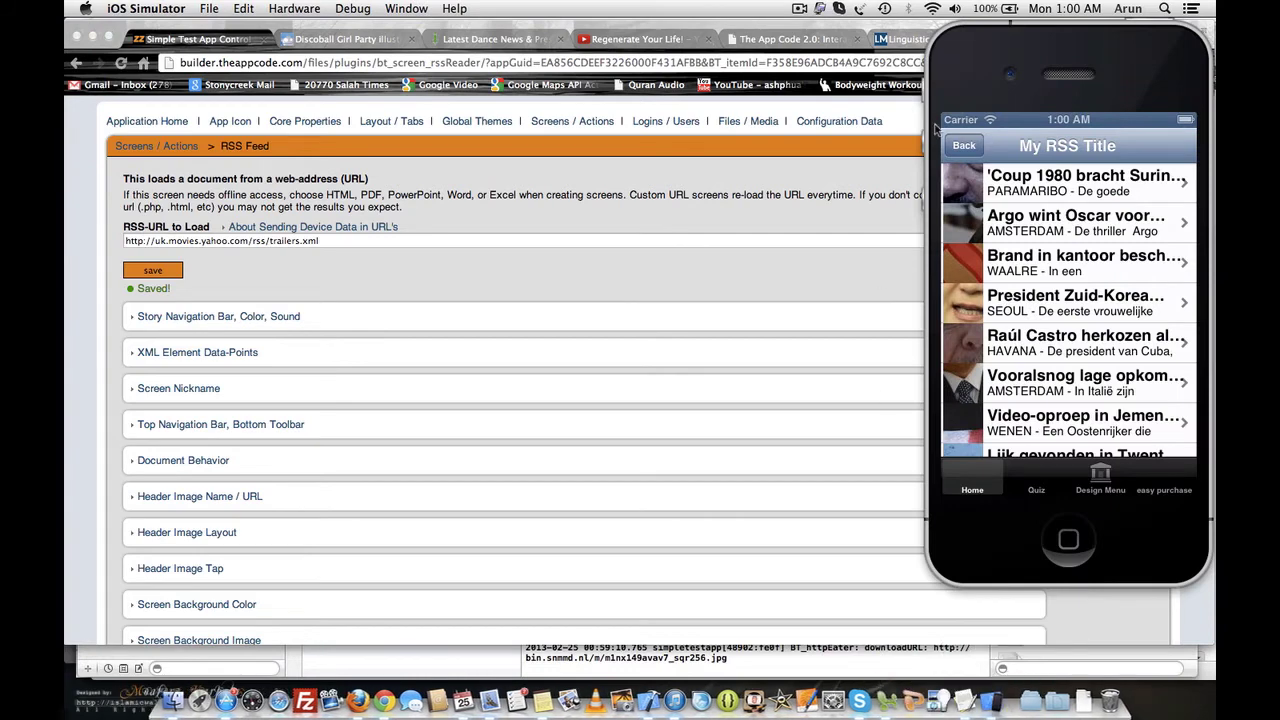
{"action": "left_click", "coordinate": [963, 146]}
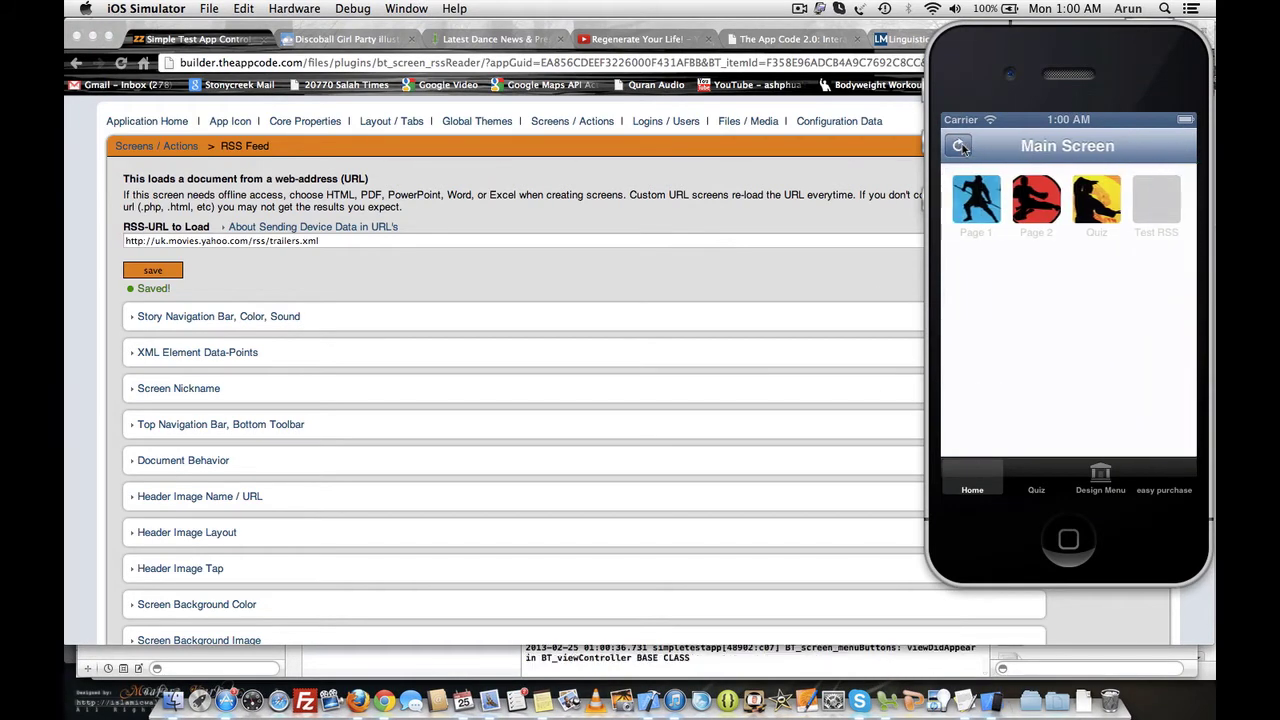
{"action": "left_click", "coordinate": [961, 147]}
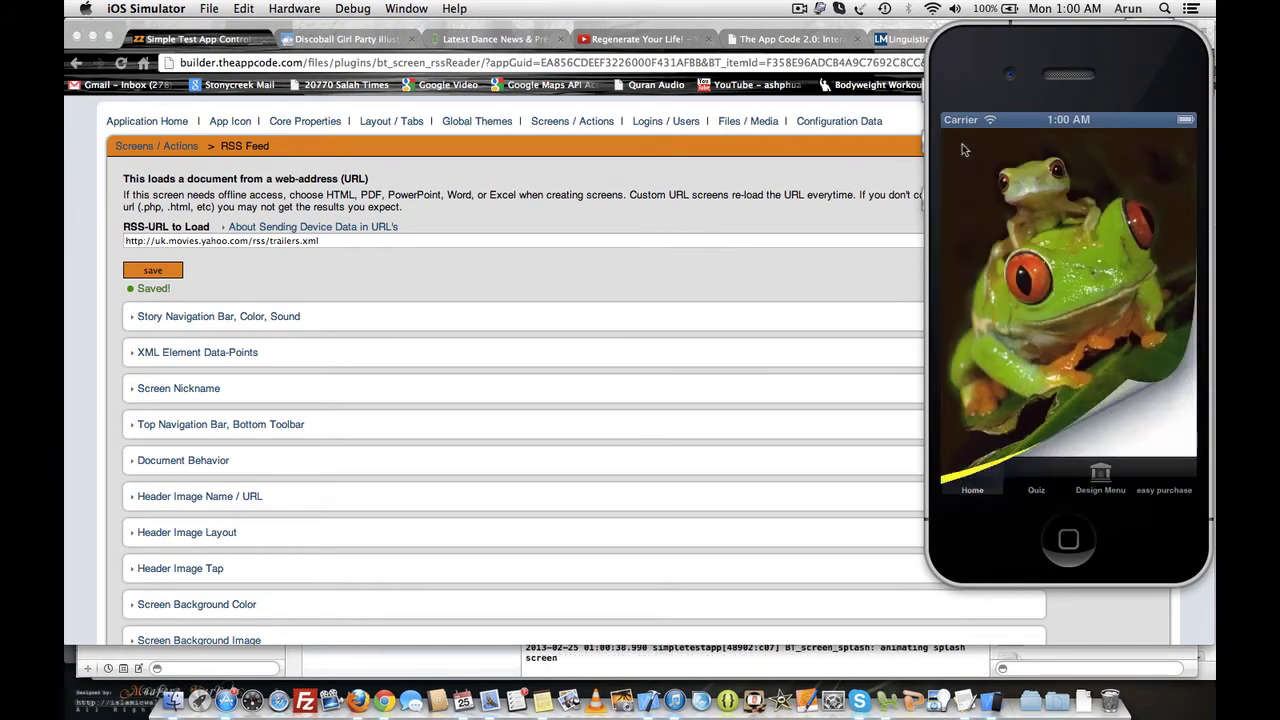
{"action": "left_click", "coordinate": [1166, 212]}
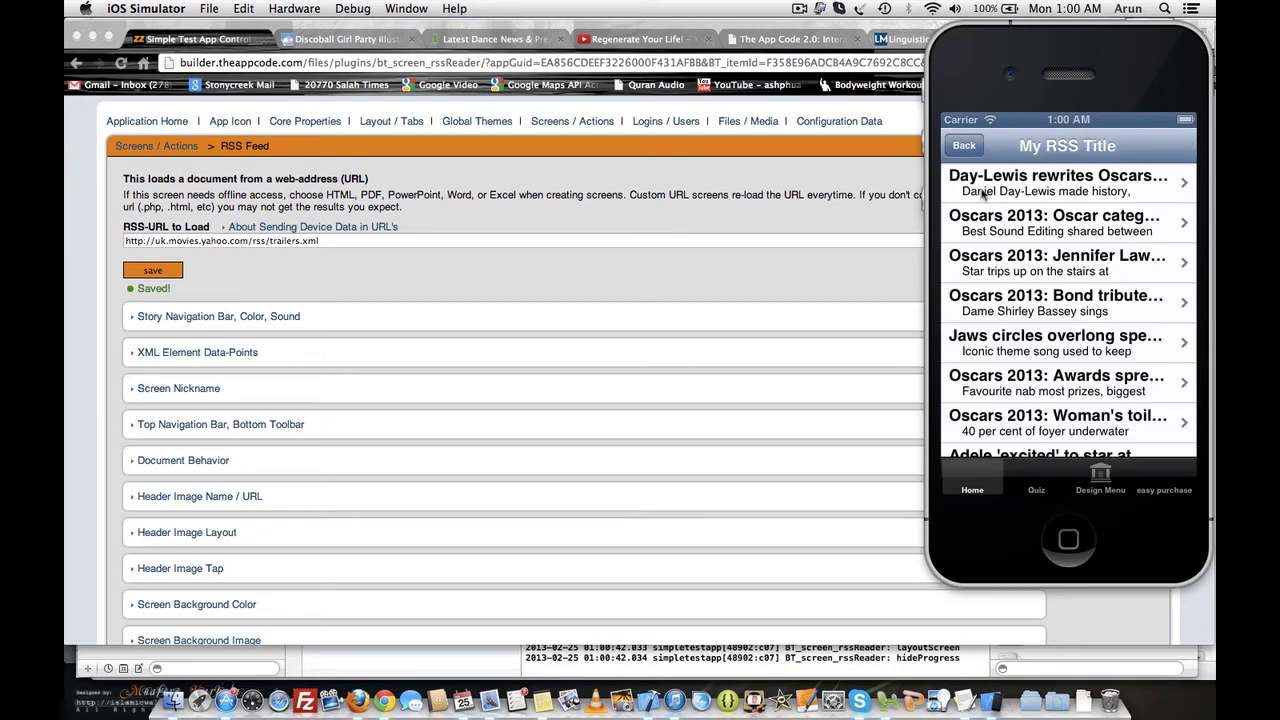
- Look through the movie feed's story list and pull it down to refresh it
{"action": "scroll", "coordinate": [997, 349], "scroll_direction": "down", "scroll_amount": 15}
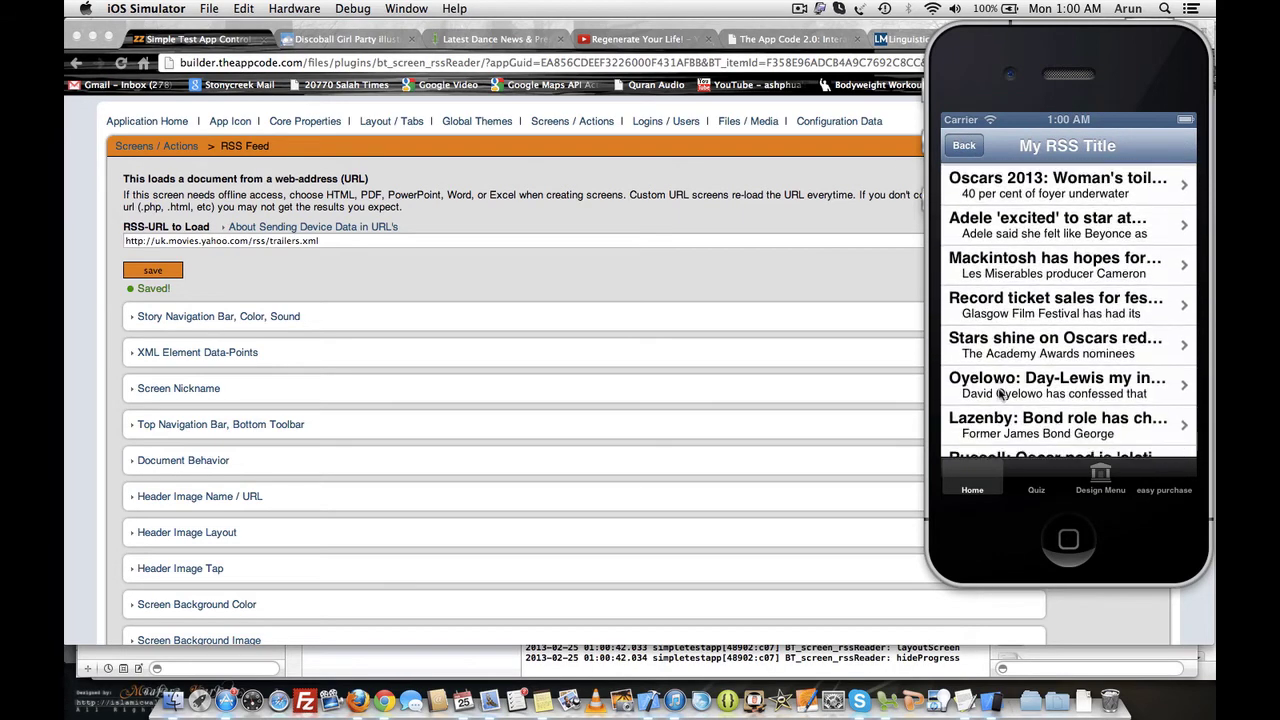
{"action": "scroll", "coordinate": [1017, 352], "scroll_direction": "up", "scroll_amount": 15}
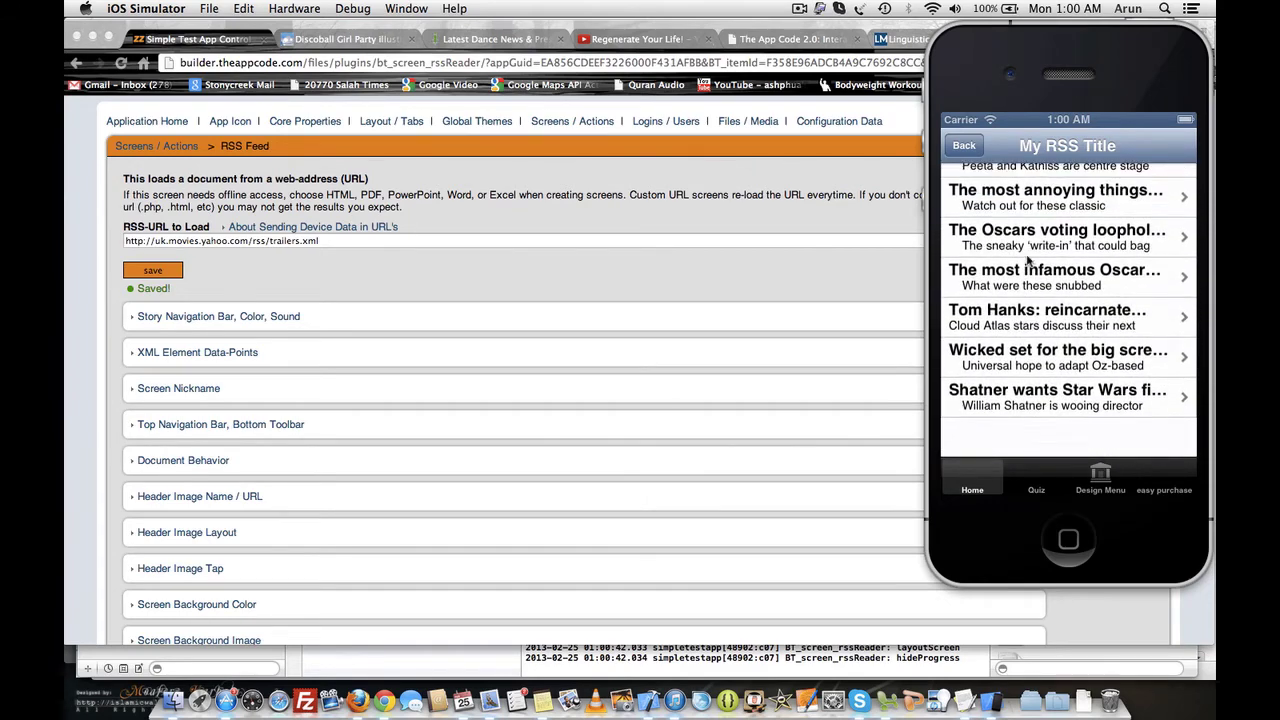
{"action": "scroll", "coordinate": [1040, 437], "scroll_direction": "up", "scroll_amount": 10}
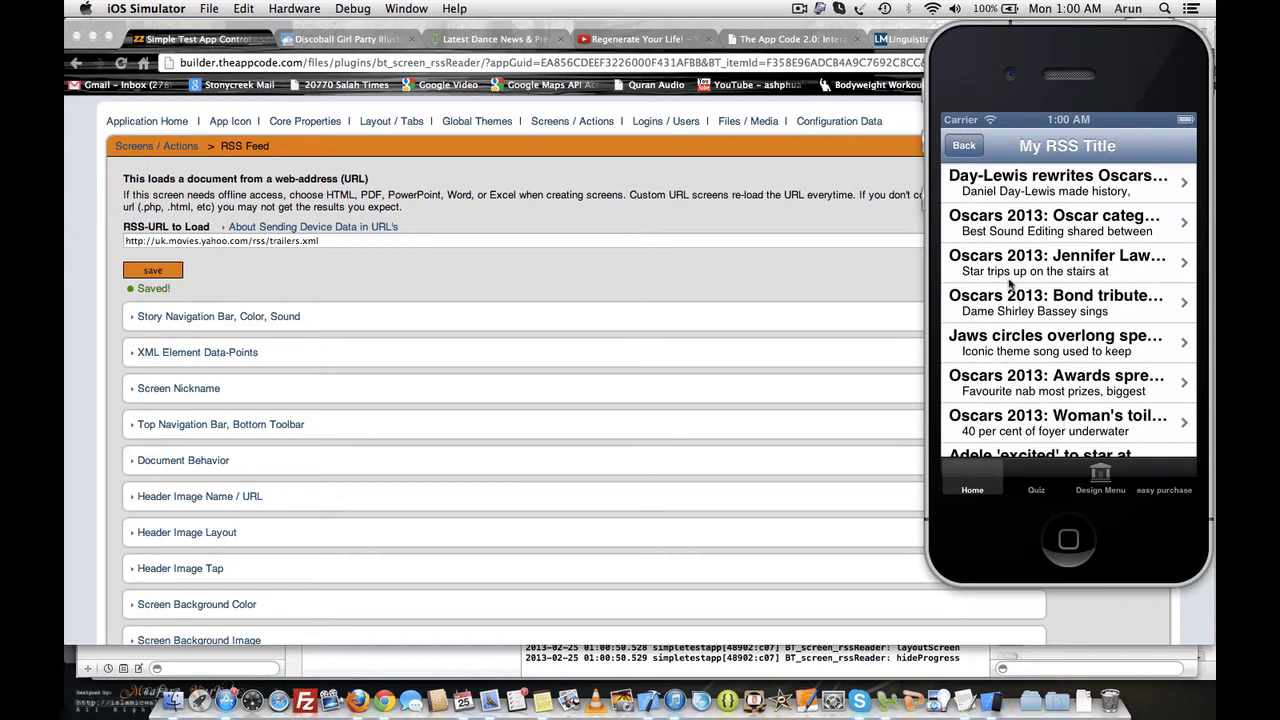
{"action": "scroll", "coordinate": [1026, 236], "scroll_direction": "up", "scroll_amount": 3}
{"action": "scroll", "coordinate": [1013, 302], "scroll_direction": "up", "scroll_amount": 3}
{"action": "scroll", "coordinate": [1025, 342], "scroll_direction": "down", "scroll_amount": 5}
{"action": "scroll", "coordinate": [1029, 300], "scroll_direction": "up", "scroll_amount": 5}
- Switch to Chrome, go back to the movies feed results and preview the Blu-ray.com - Movies - New Releases RSS Feed
{"action": "left_click", "coordinate": [784, 234]}
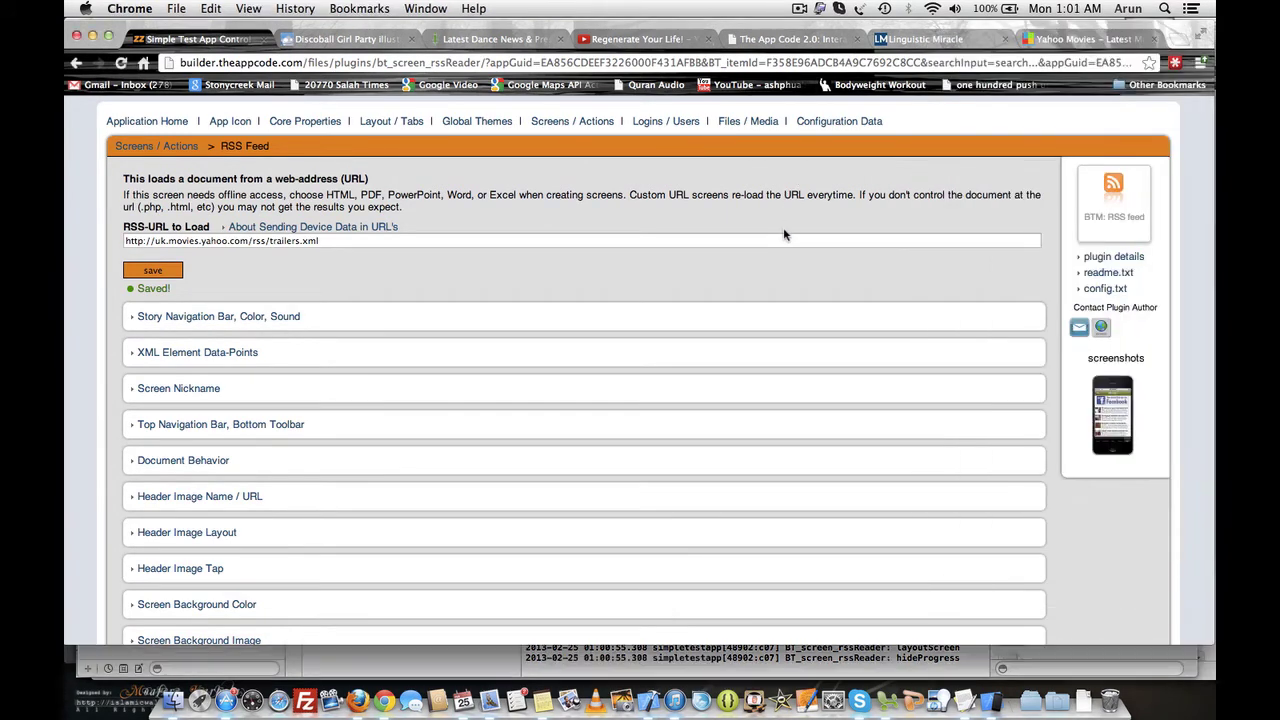
{"action": "left_click", "coordinate": [1066, 38]}
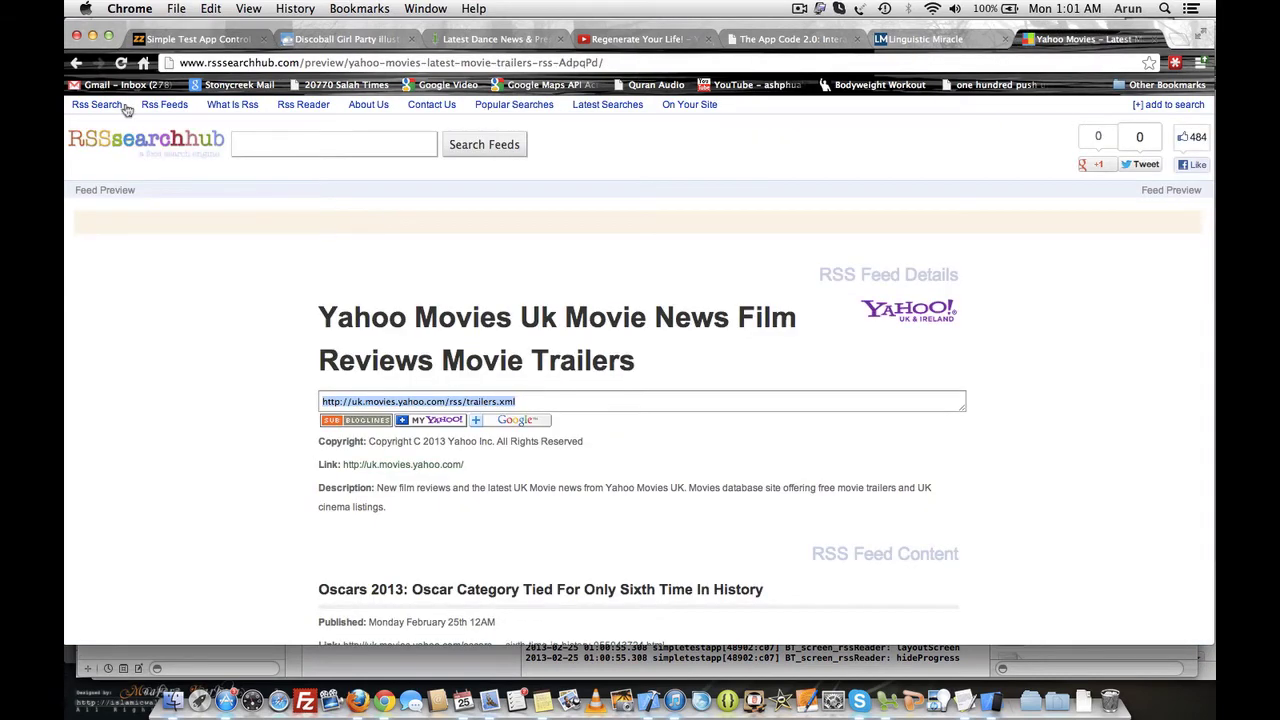
{"action": "left_click", "coordinate": [76, 63]}
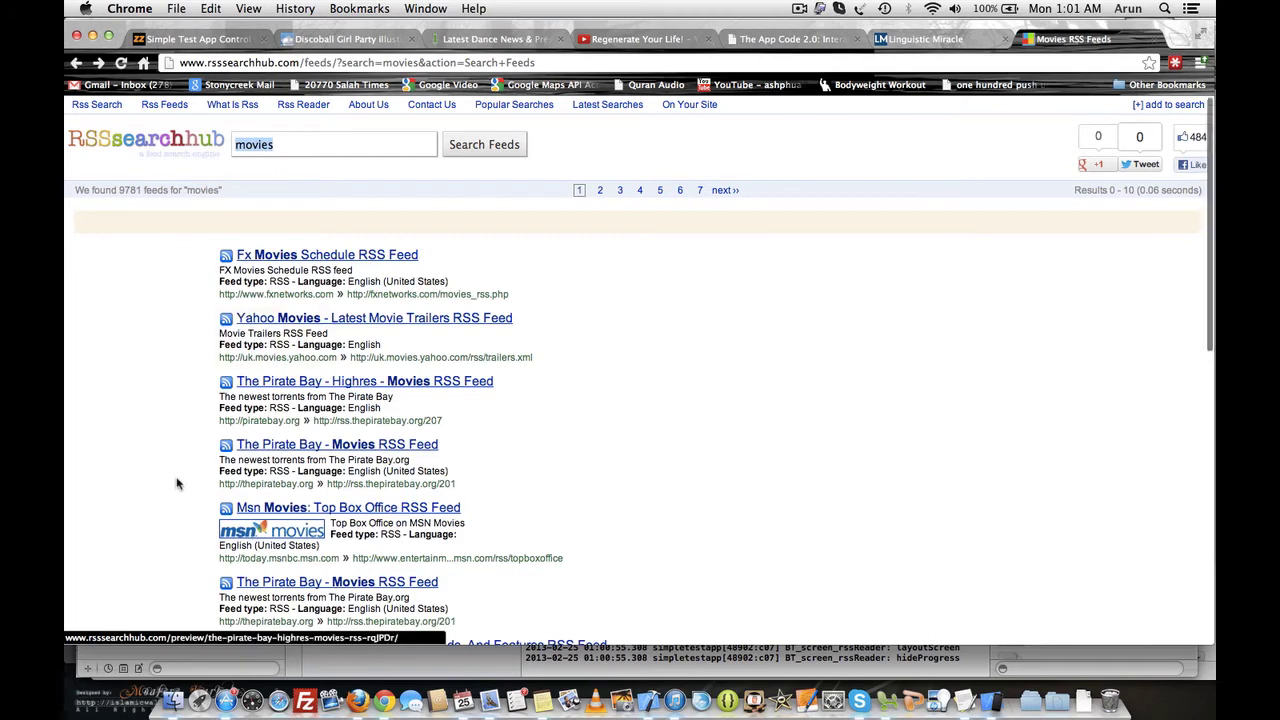
{"action": "scroll", "coordinate": [177, 484], "scroll_direction": "down", "scroll_amount": 5}
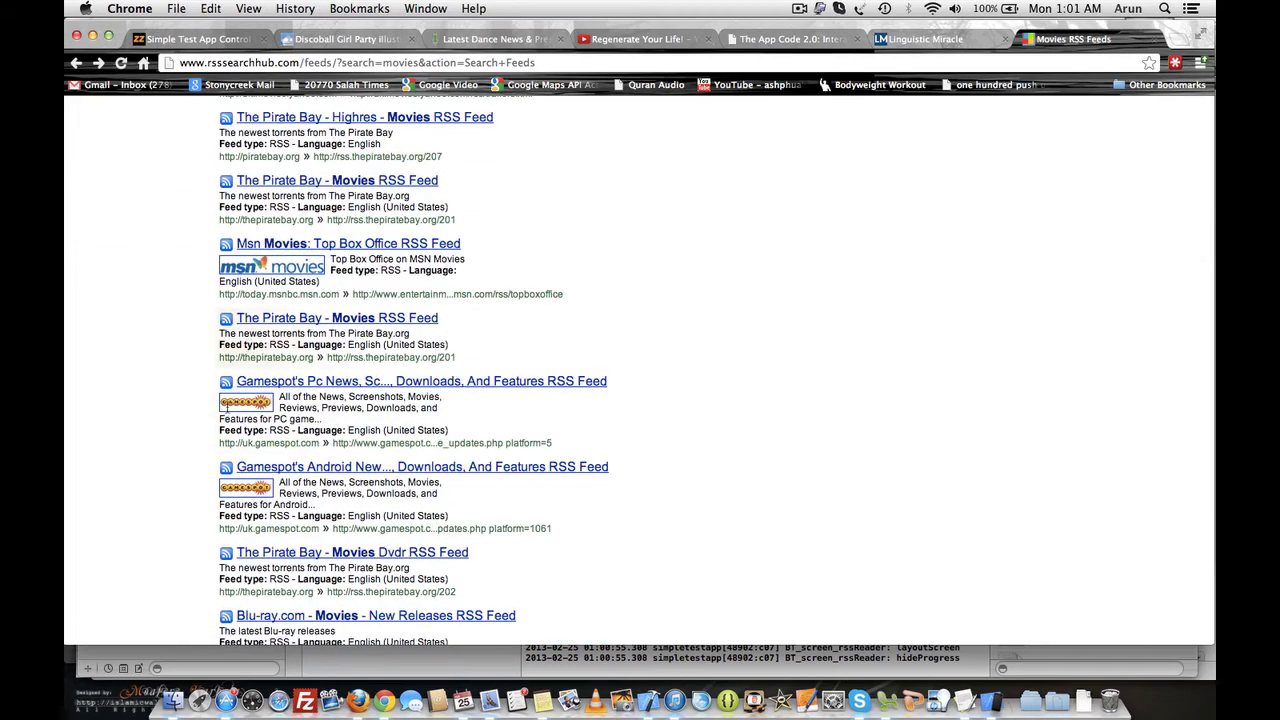
{"action": "scroll", "coordinate": [227, 407], "scroll_direction": "down", "scroll_amount": 6}
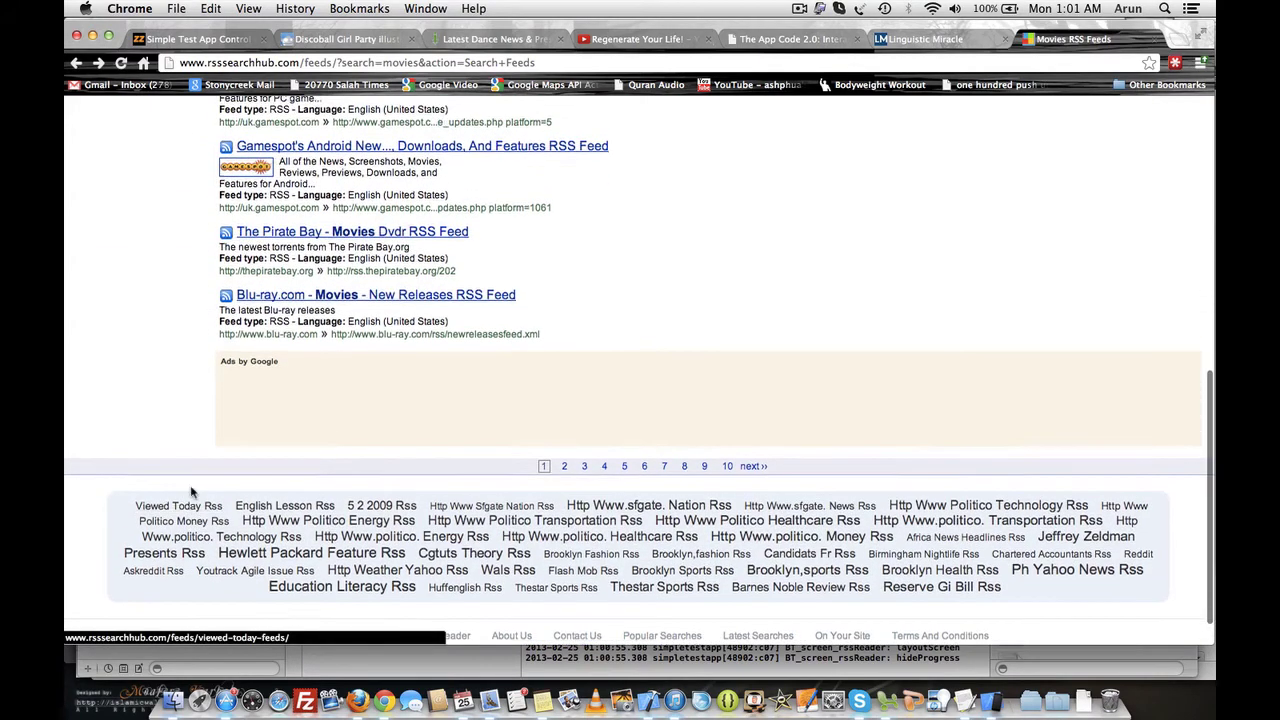
{"action": "left_click", "coordinate": [332, 300]}
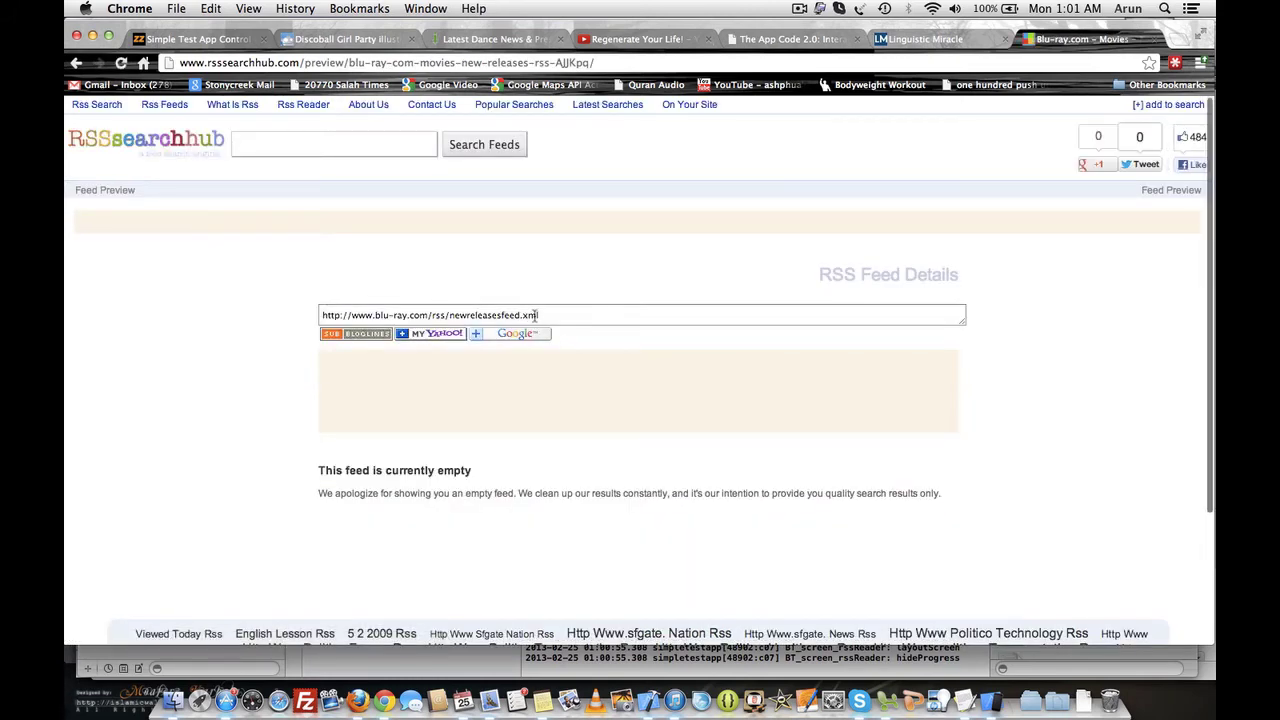
{"action": "left_click", "coordinate": [549, 315]}
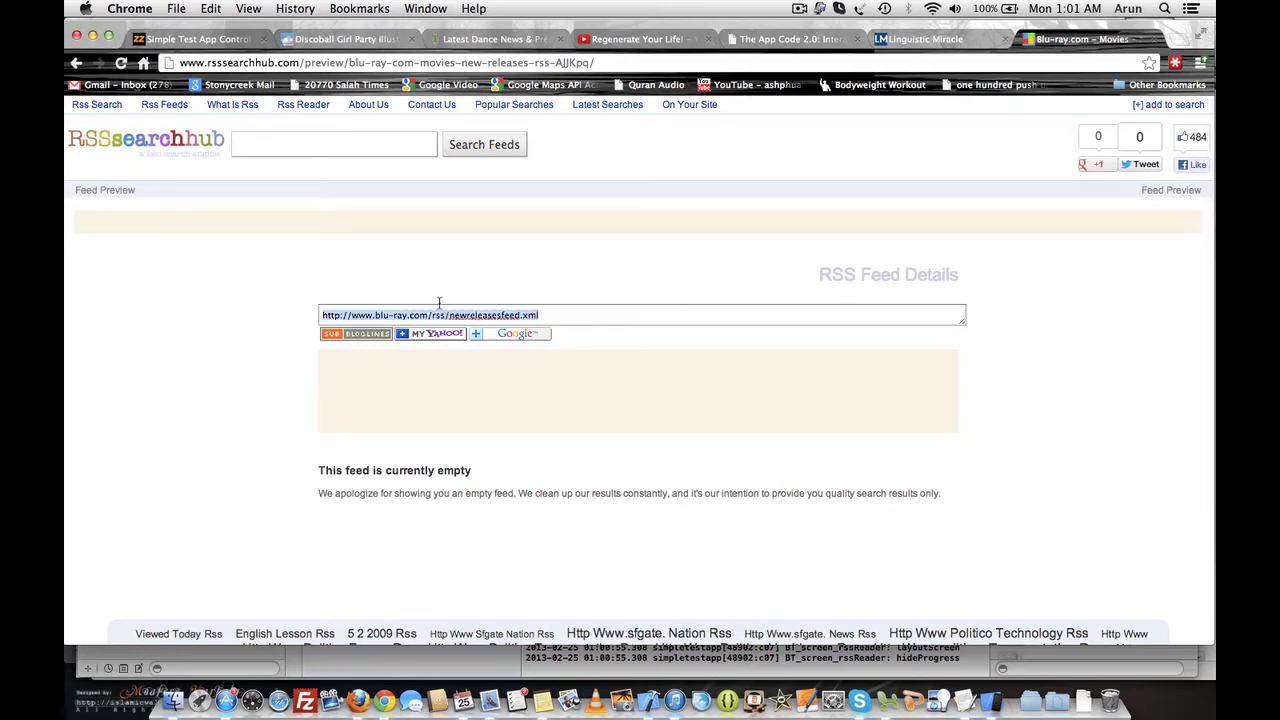
{"action": "left_click", "coordinate": [338, 510]}
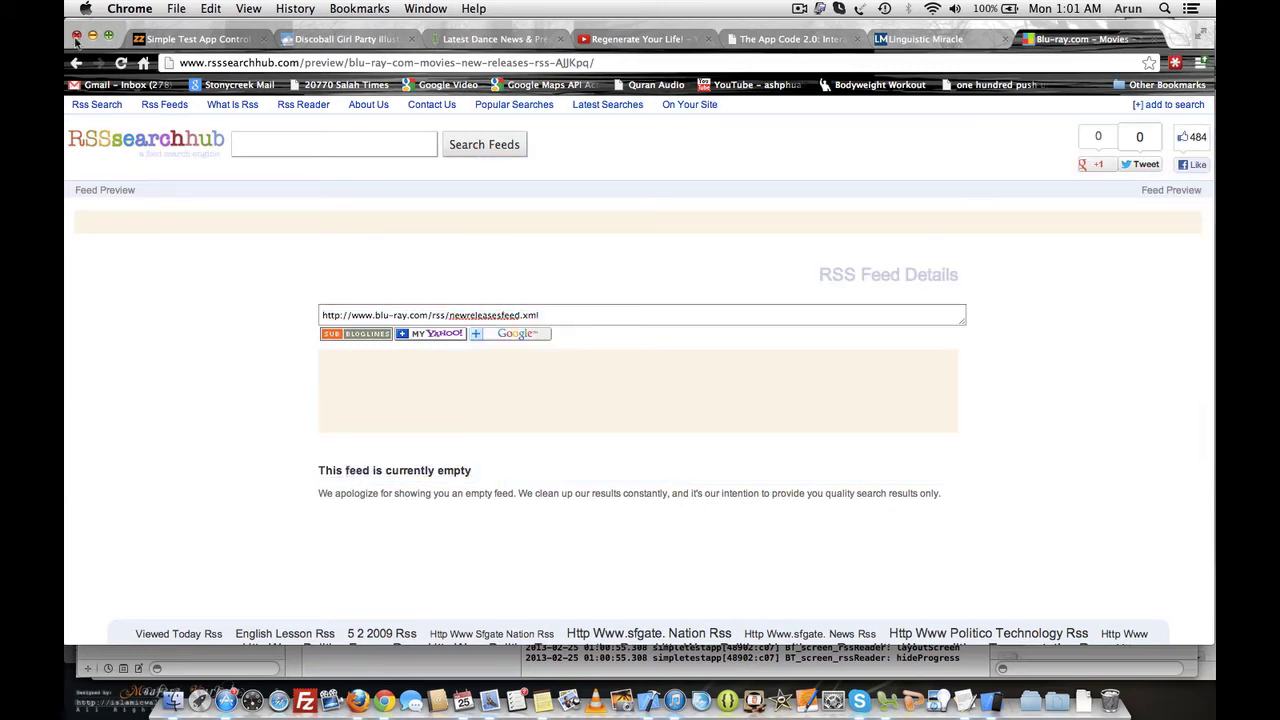
- Go back to the results page, search for football and open the Reuters Football - European Football RSS Feed
{"action": "left_click", "coordinate": [76, 63]}
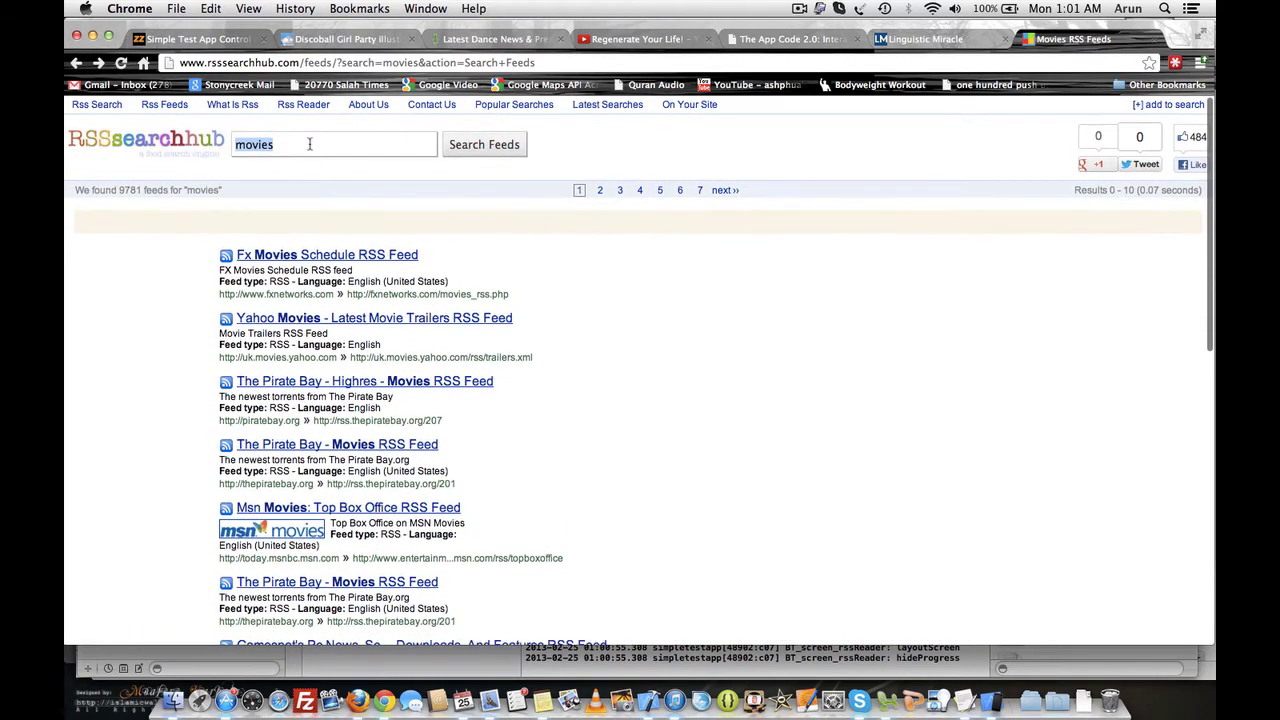
{"action": "left_click", "coordinate": [311, 142]}
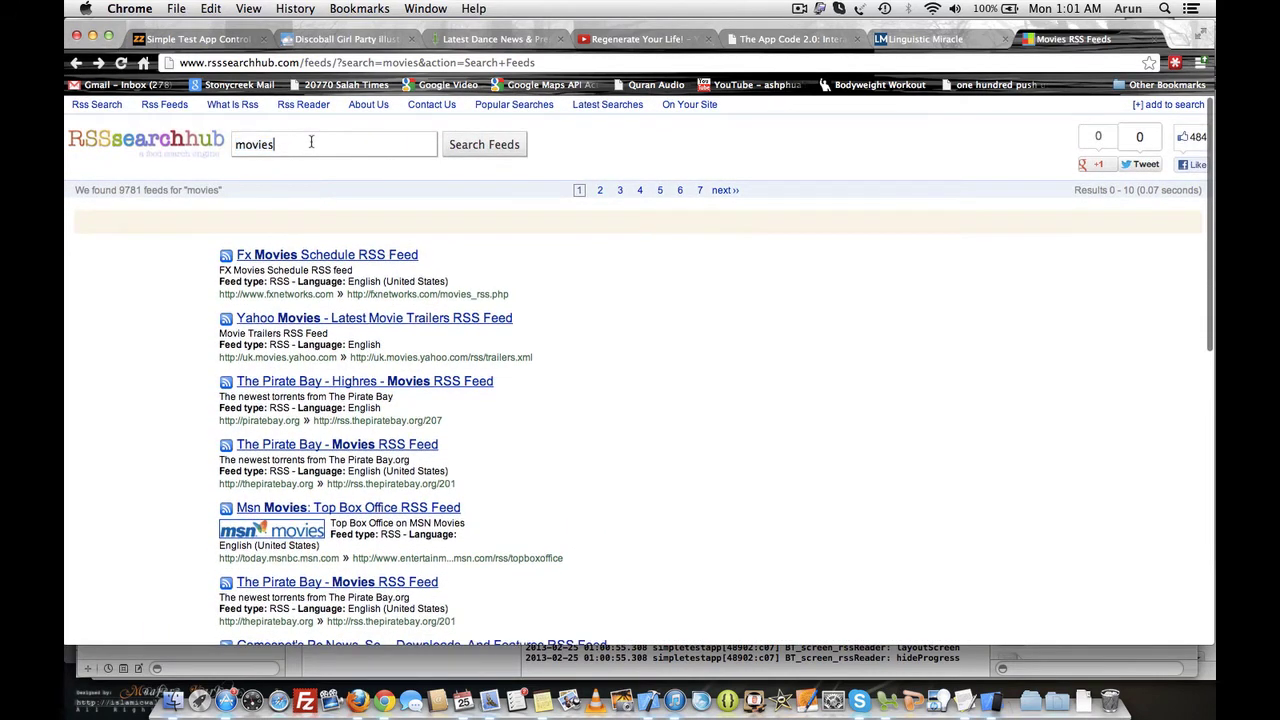
{"action": "double_click", "coordinate": [245, 146]}
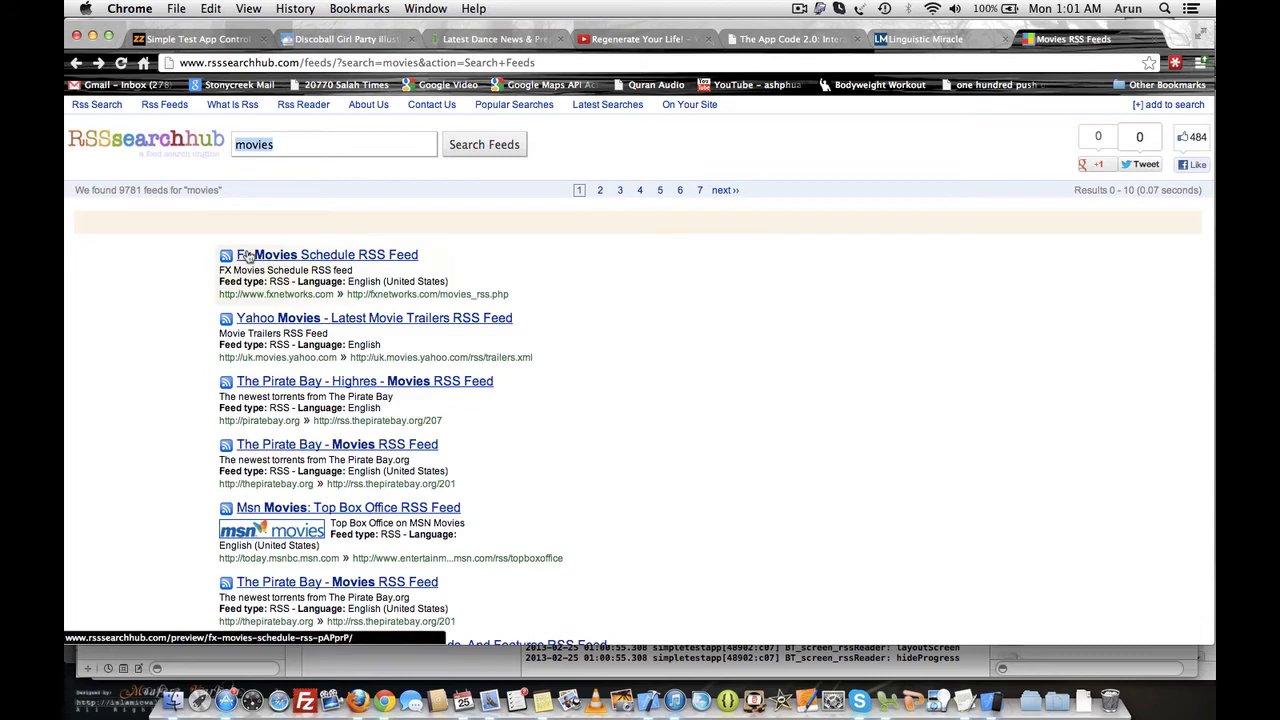
{"action": "type", "text": "footba"}
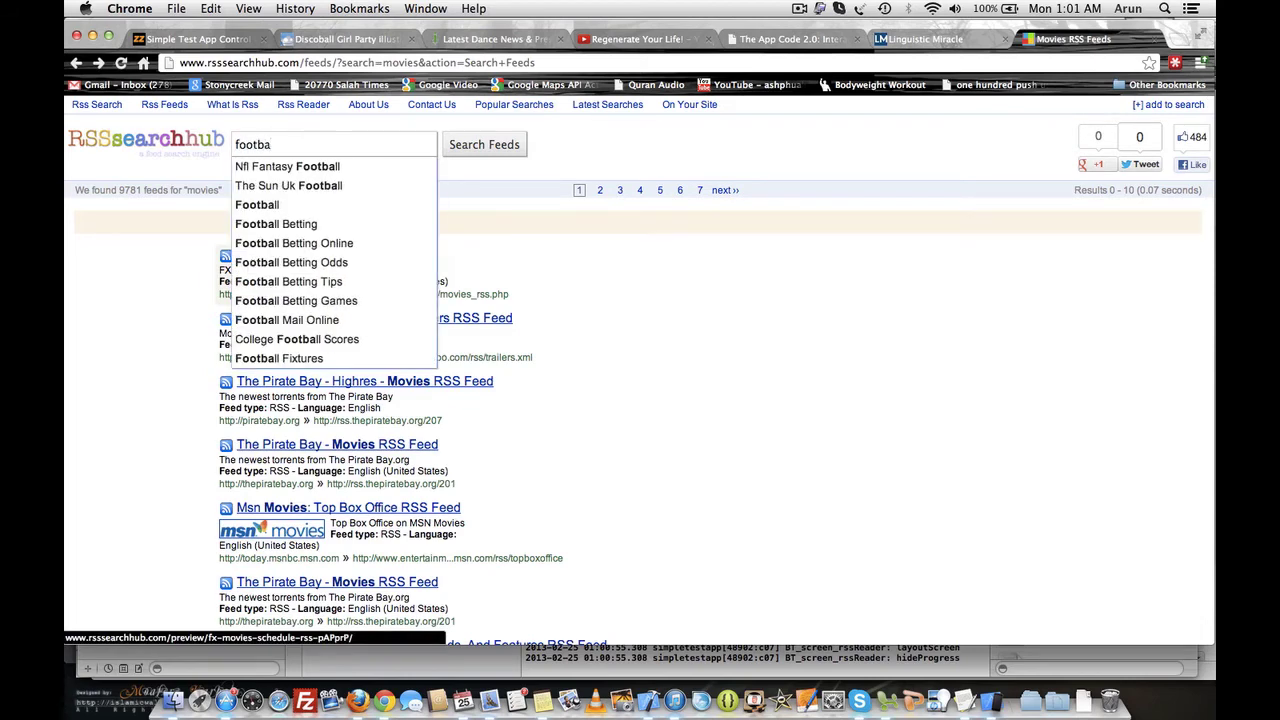
{"action": "type", "text": "ll"}
{"action": "key", "text": "Return"}
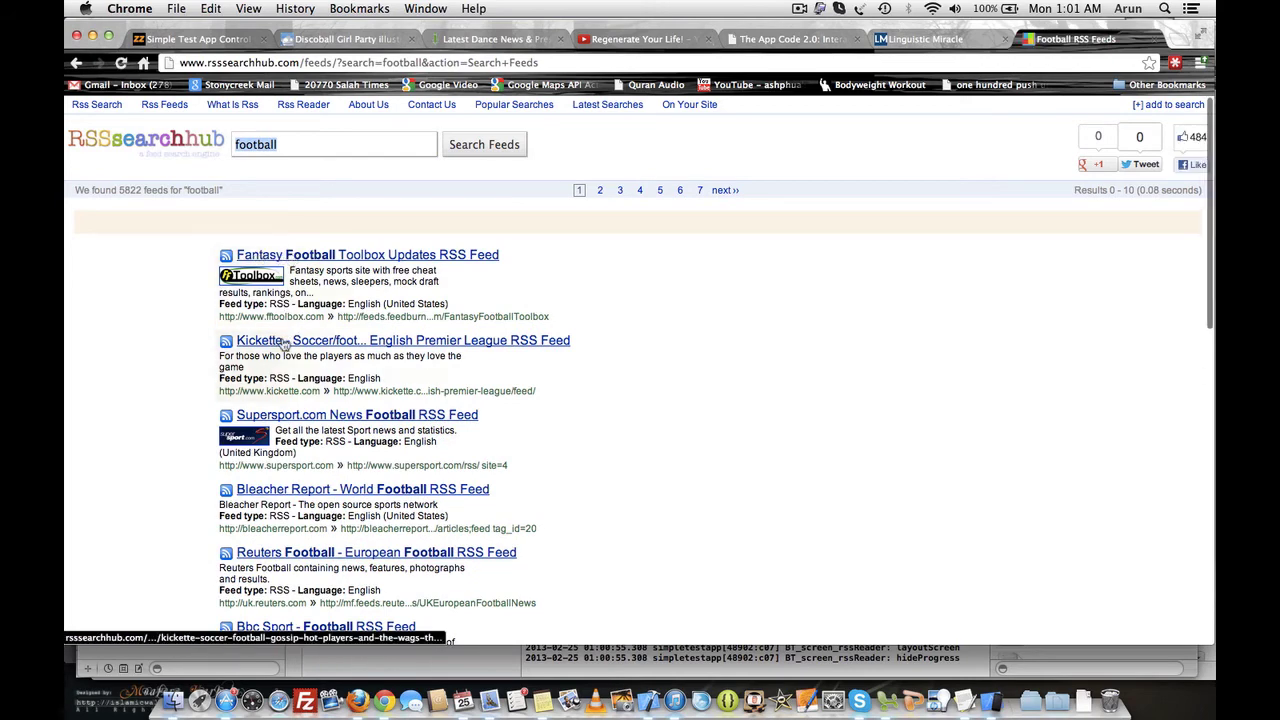
{"action": "scroll", "coordinate": [177, 426], "scroll_direction": "down", "scroll_amount": 5}
{"action": "scroll", "coordinate": [177, 426], "scroll_direction": "down", "scroll_amount": 1}
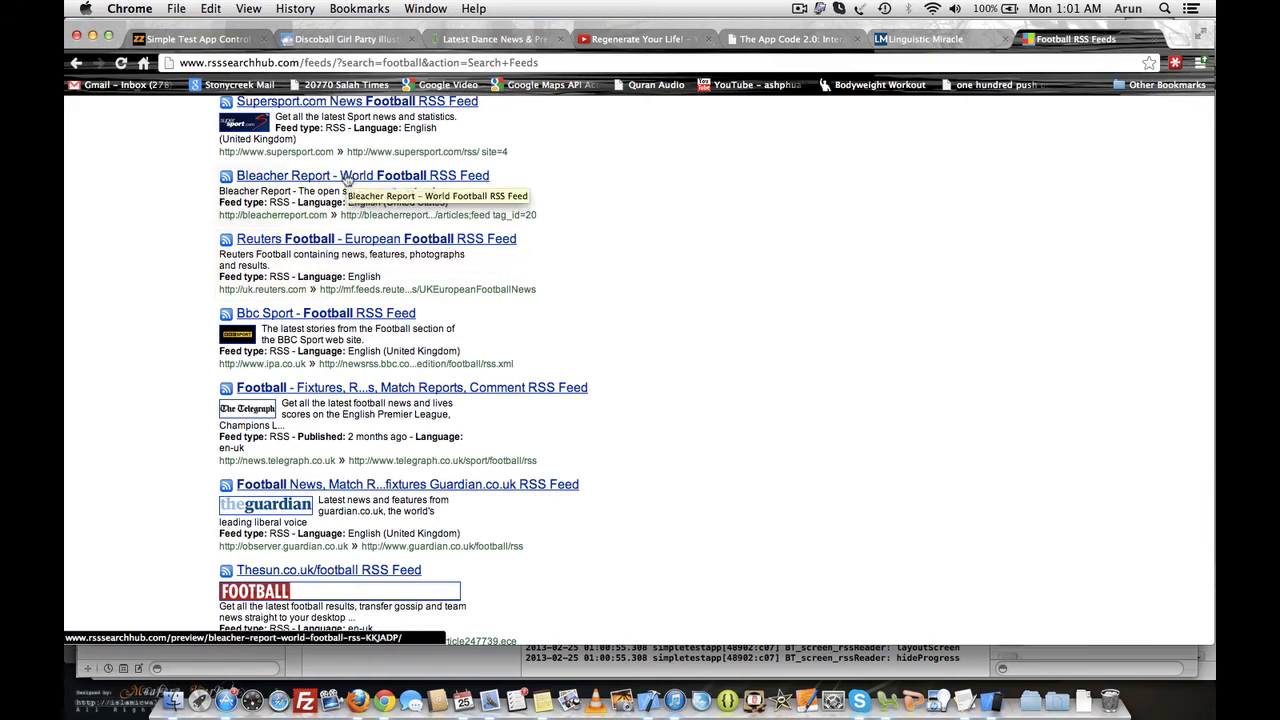
{"action": "left_click", "coordinate": [339, 241]}
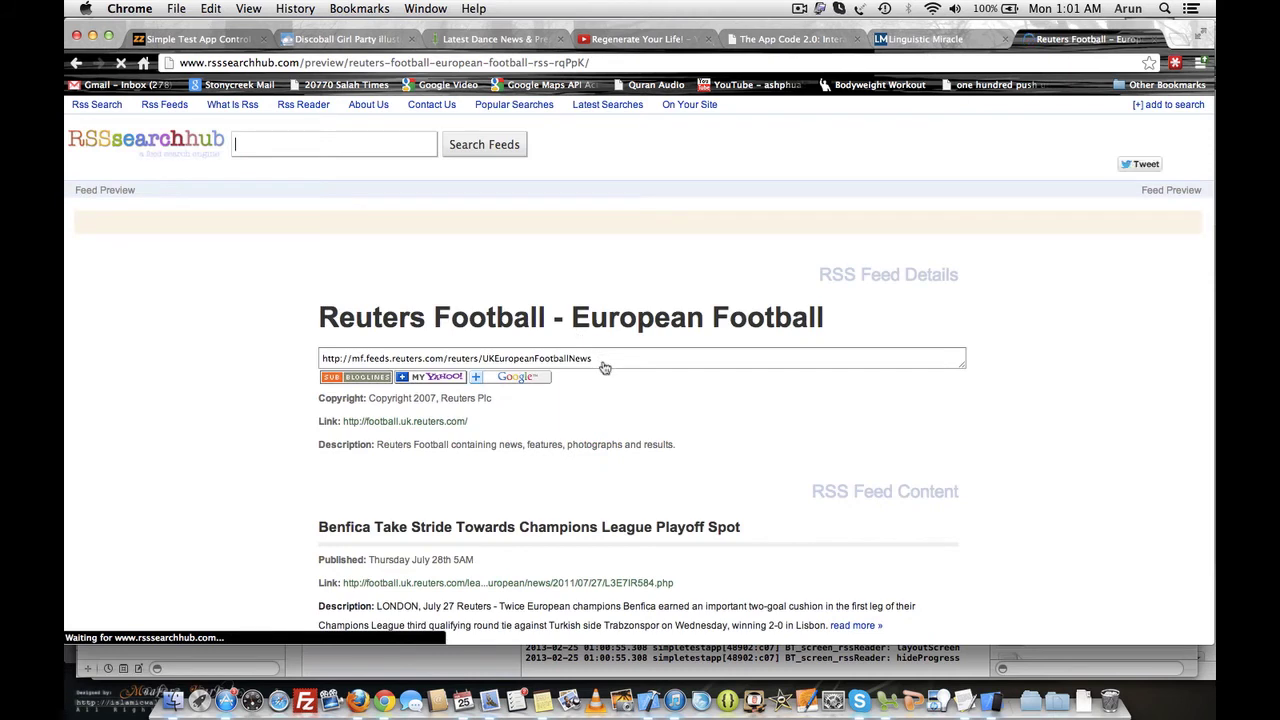
- Copy the Reuters Football - European Football feed address, replace the RSS Feed screen's RSS-URL to Load with it in the Simple Test App control panel, and save
{"action": "left_click", "coordinate": [598, 363]}
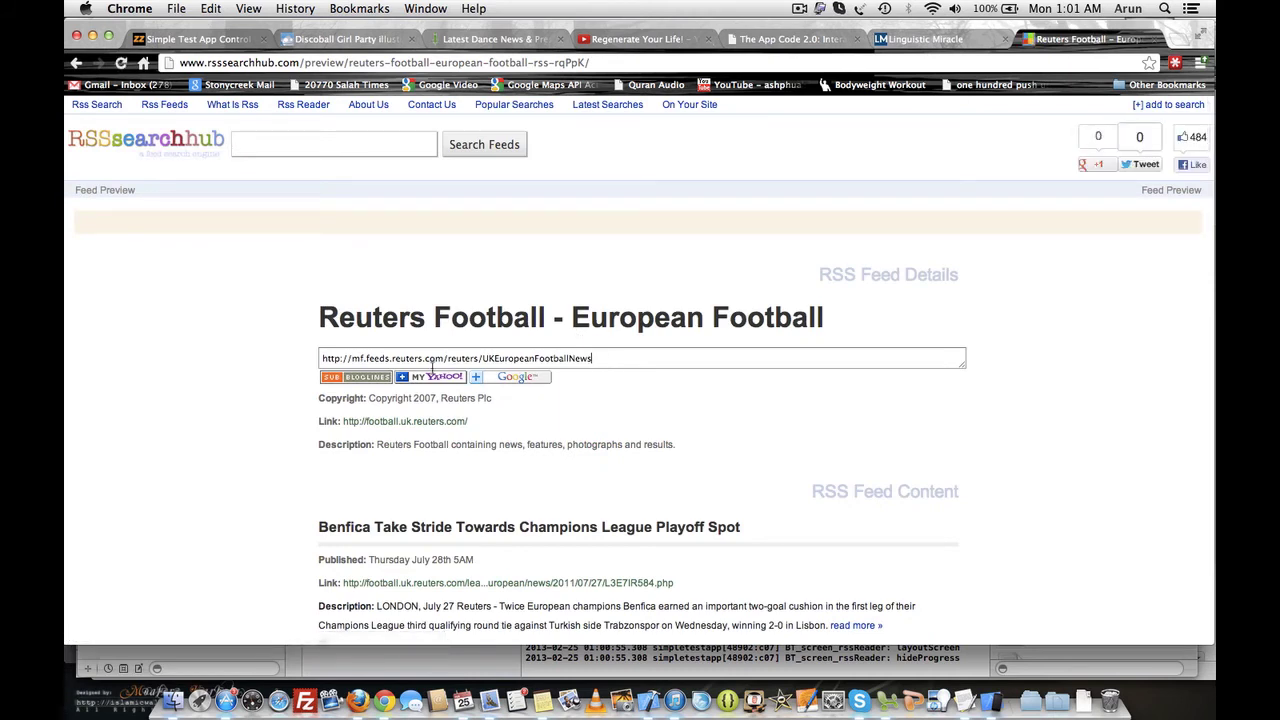
{"action": "key", "text": "super+a"}
{"action": "key", "text": "super+c"}
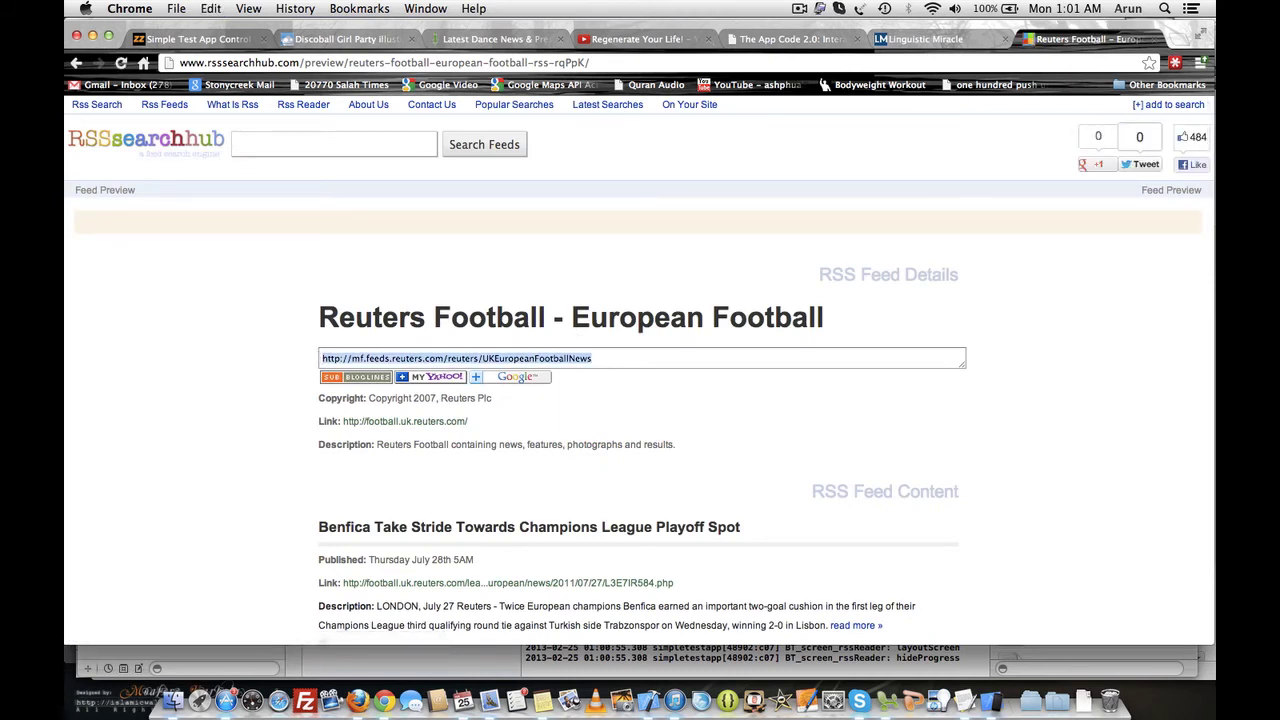
{"action": "left_click", "coordinate": [199, 38]}
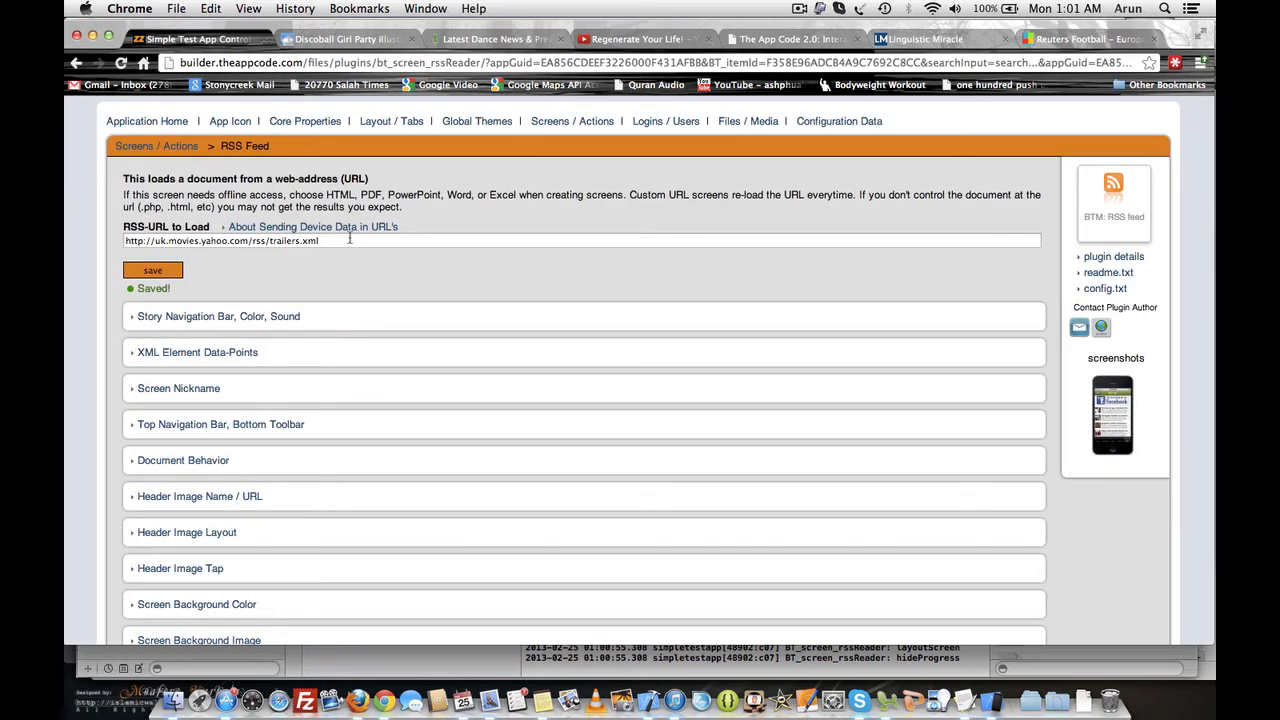
{"action": "left_click_drag", "start_coordinate": [350, 238], "coordinate": [126, 237]}
{"action": "key", "text": "super+v"}
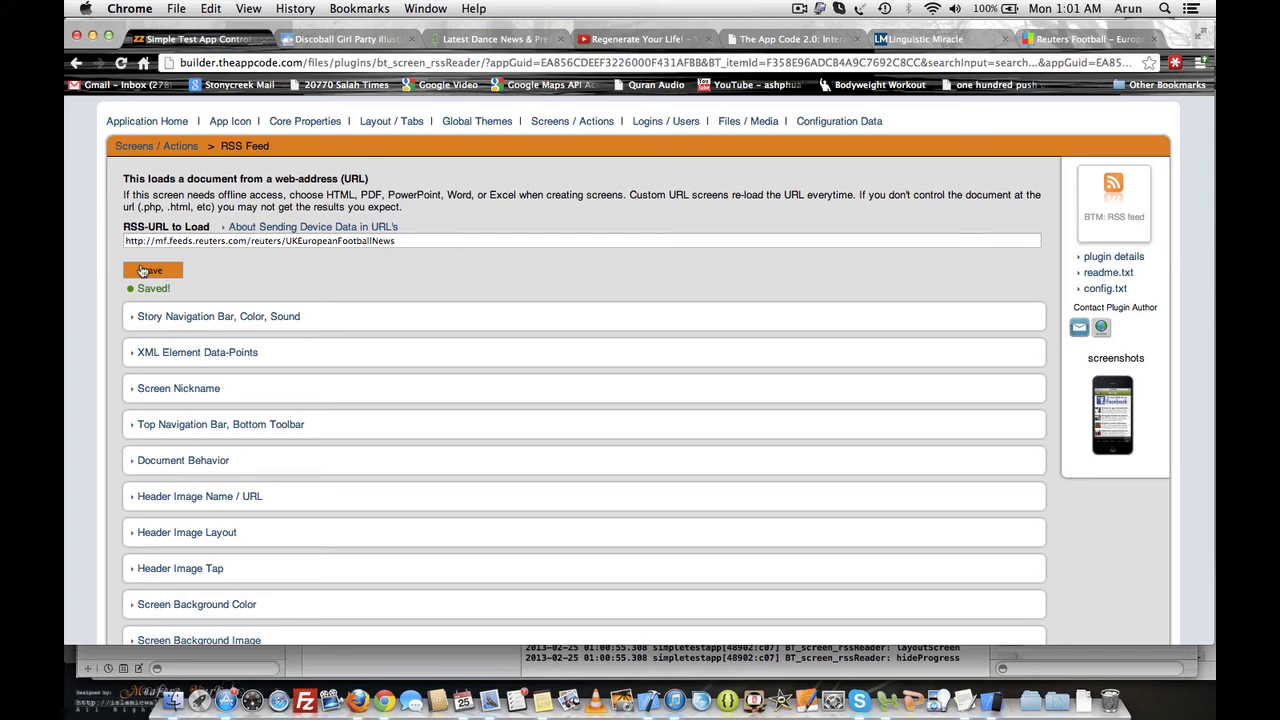
- Switch to the iOS Simulator, refresh the app from the Main Screen, open Test RSS and look through its football story list
{"action": "left_click", "coordinate": [993, 690]}
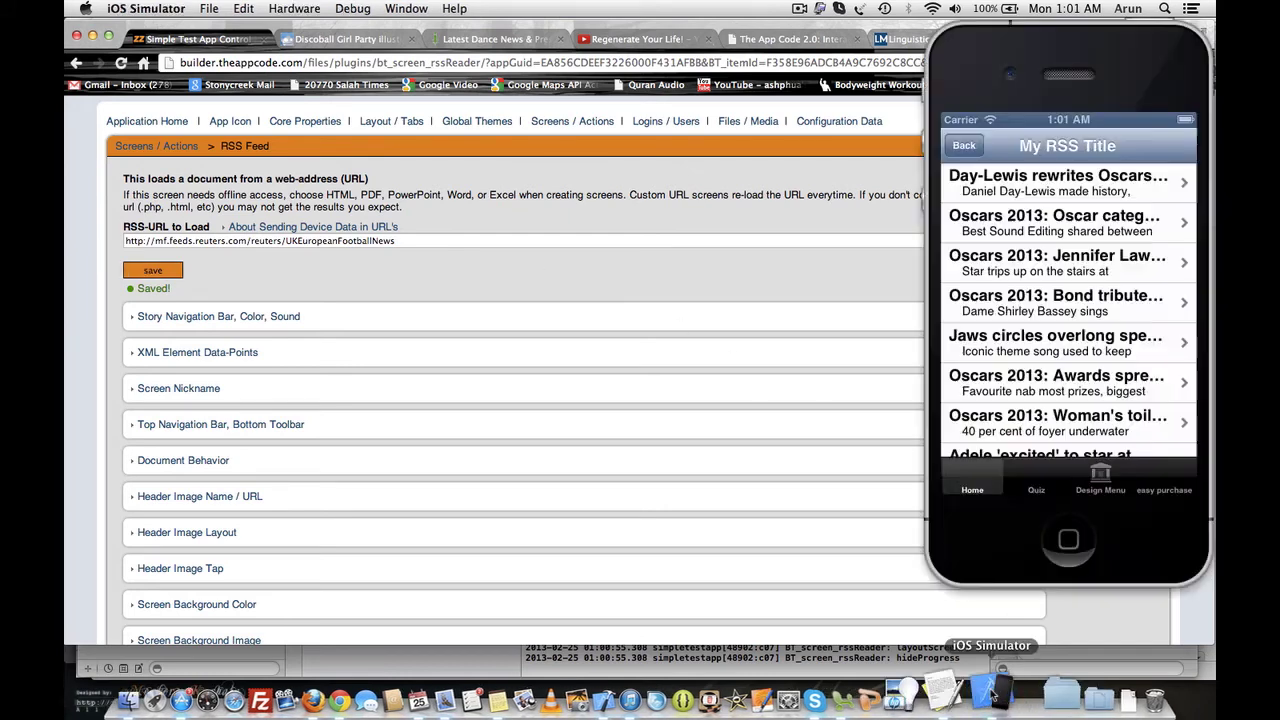
{"action": "left_click", "coordinate": [955, 150]}
{"action": "left_click", "coordinate": [955, 150]}
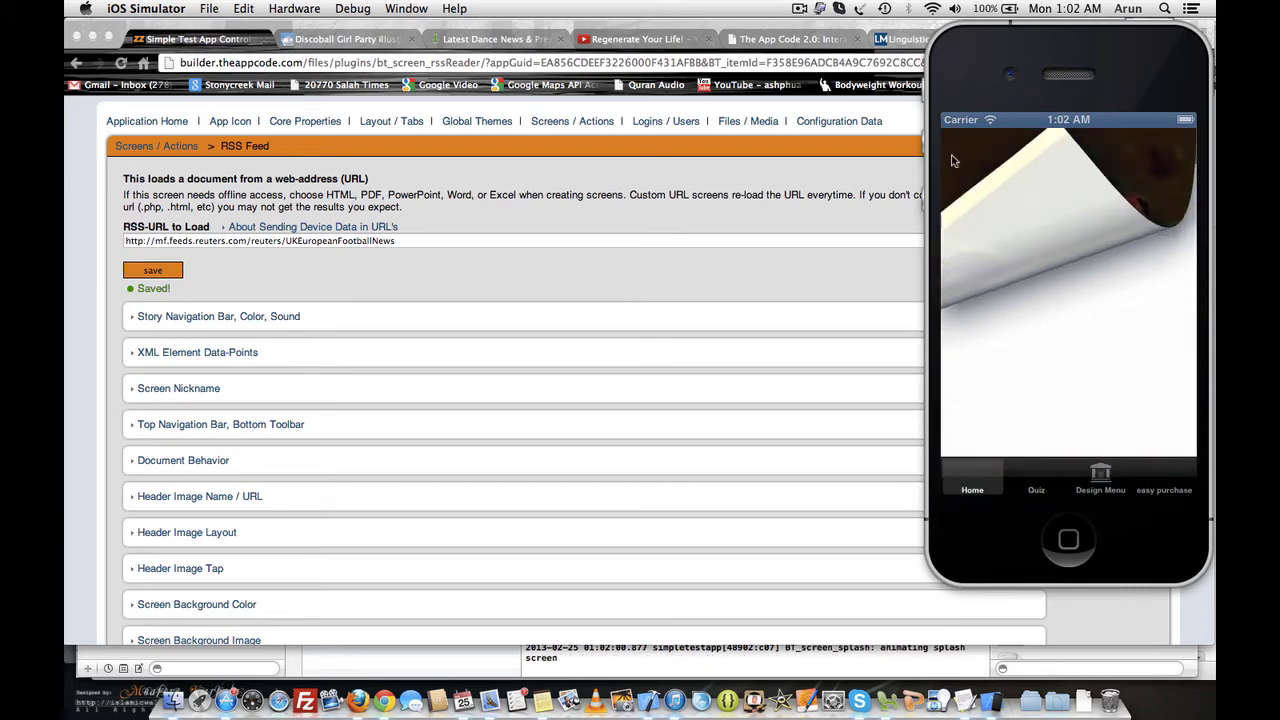
{"action": "left_click", "coordinate": [1148, 195]}
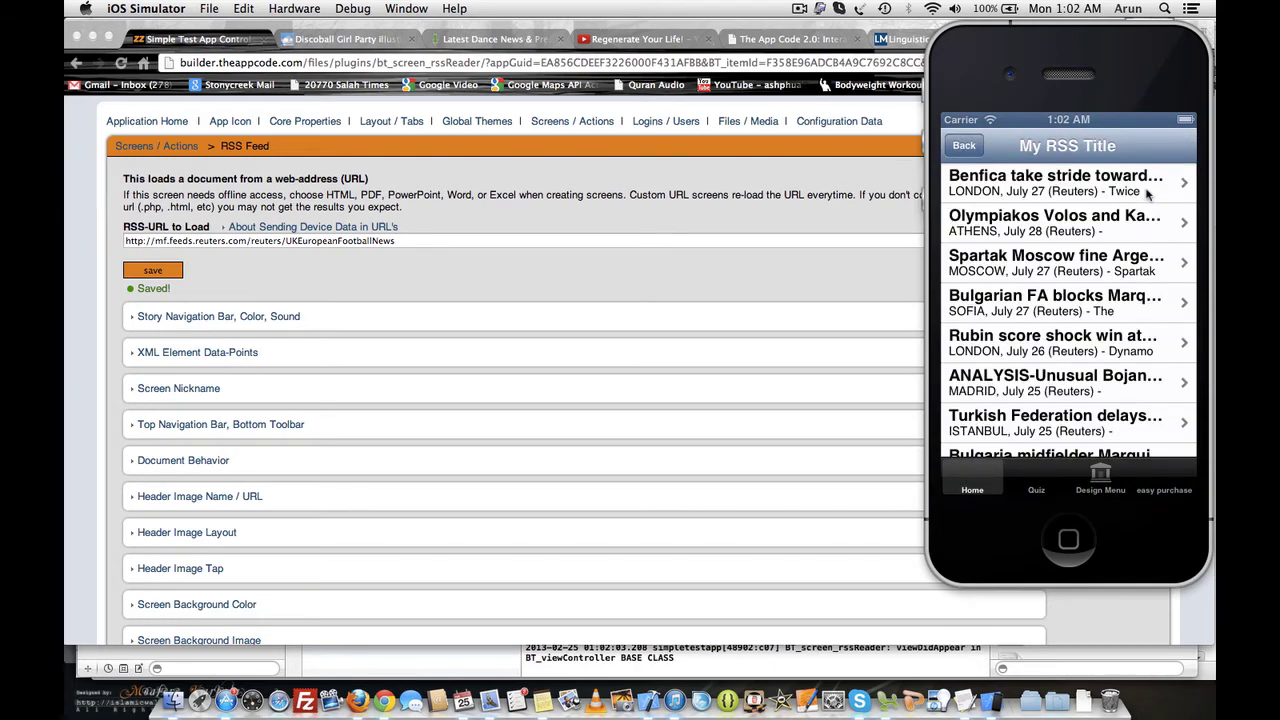
{"action": "scroll", "coordinate": [1070, 265], "scroll_direction": "down", "scroll_amount": 5}
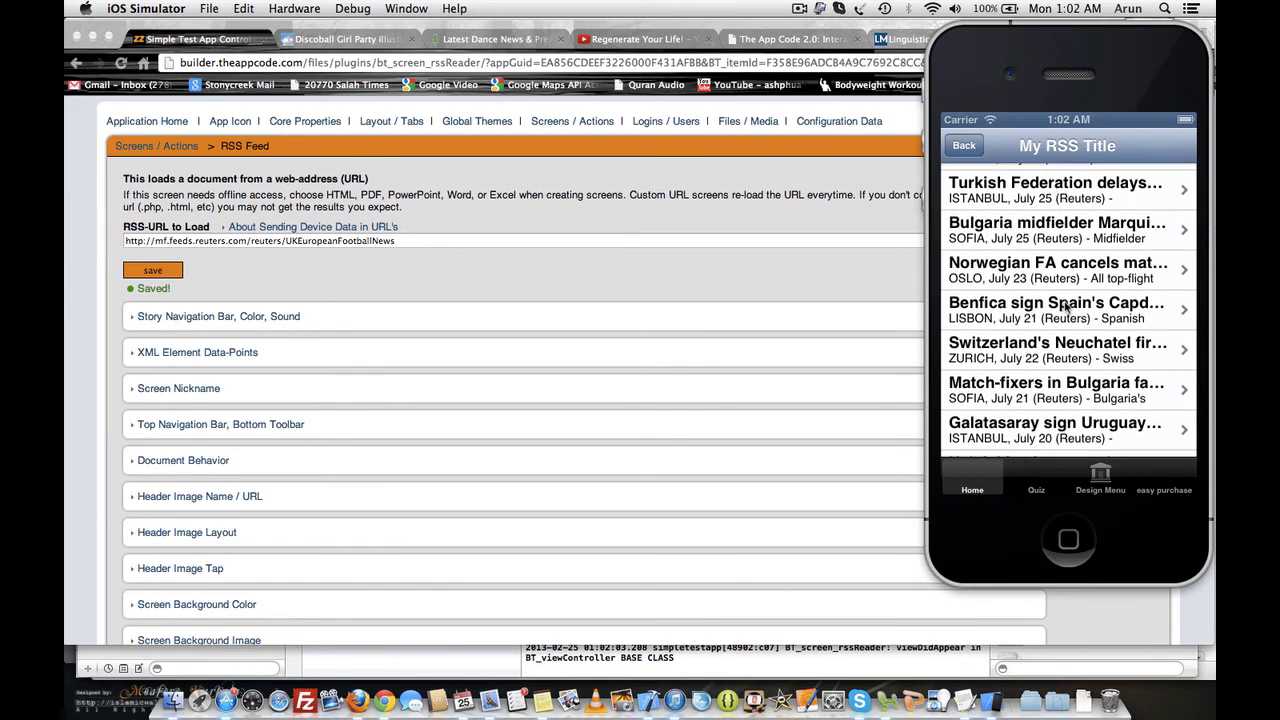
{"action": "scroll", "coordinate": [1065, 305], "scroll_direction": "up", "scroll_amount": 5}
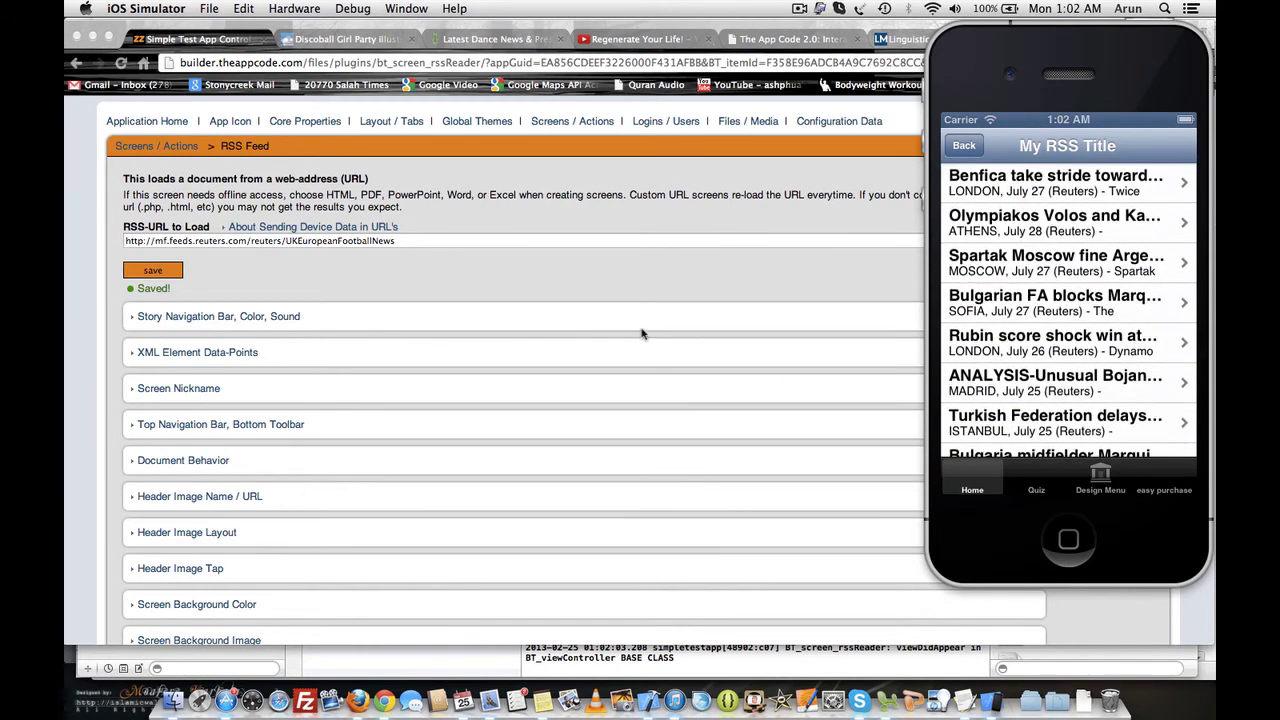
- Switch to Chrome, set the RSS Feed screen's Nav. Bar Title to "Football - Soccer News" and save it
{"action": "left_click", "coordinate": [656, 268]}
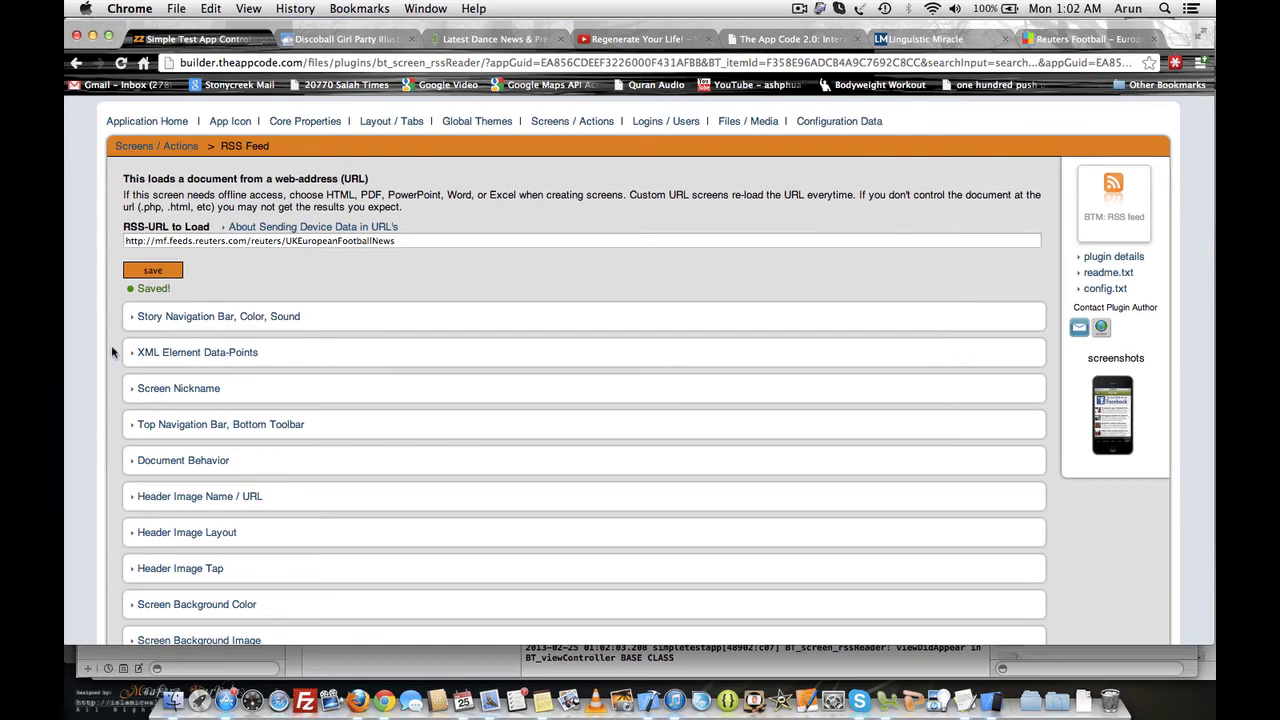
{"action": "scroll", "coordinate": [112, 351], "scroll_direction": "down", "scroll_amount": 3}
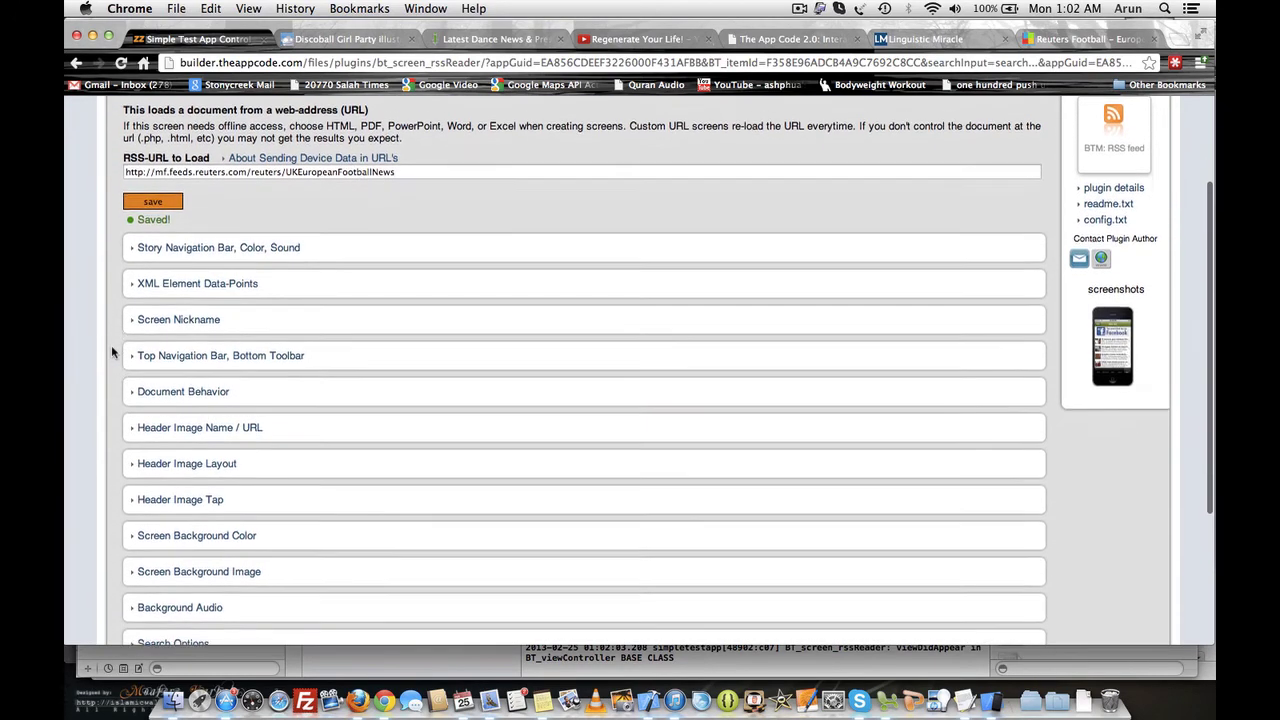
{"action": "scroll", "coordinate": [111, 348], "scroll_direction": "down", "scroll_amount": 2}
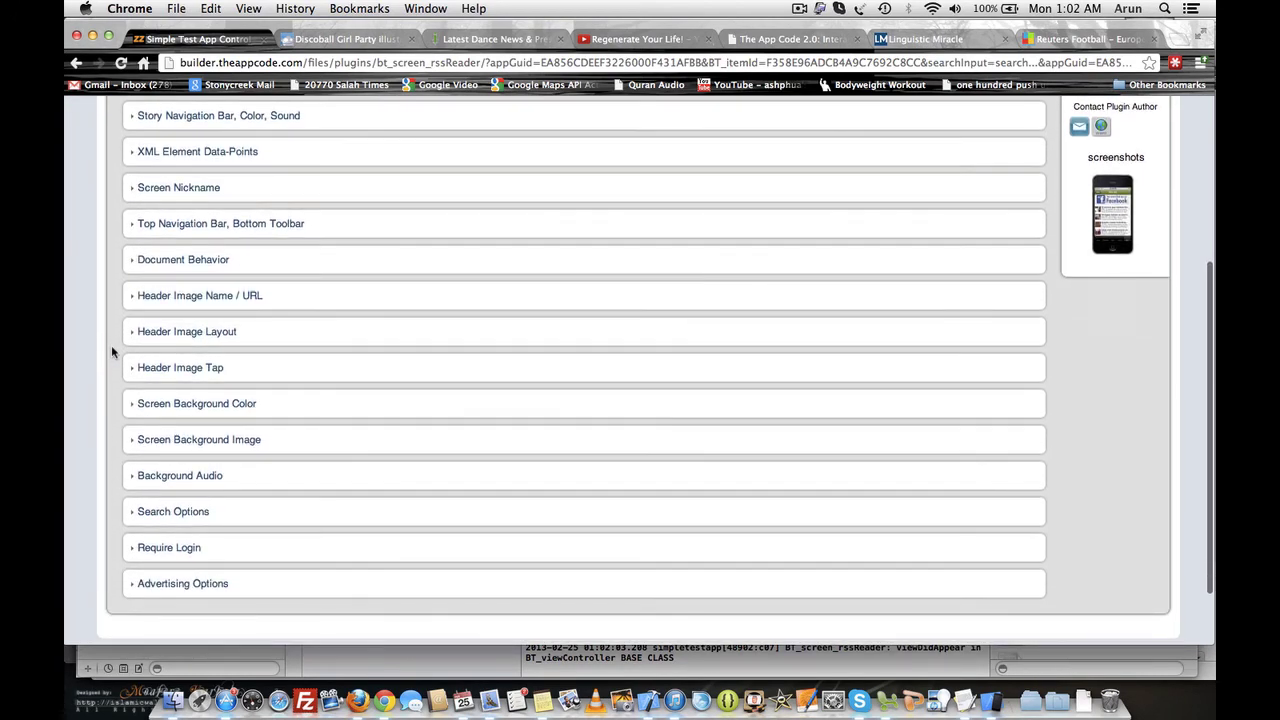
{"action": "left_click", "coordinate": [190, 230]}
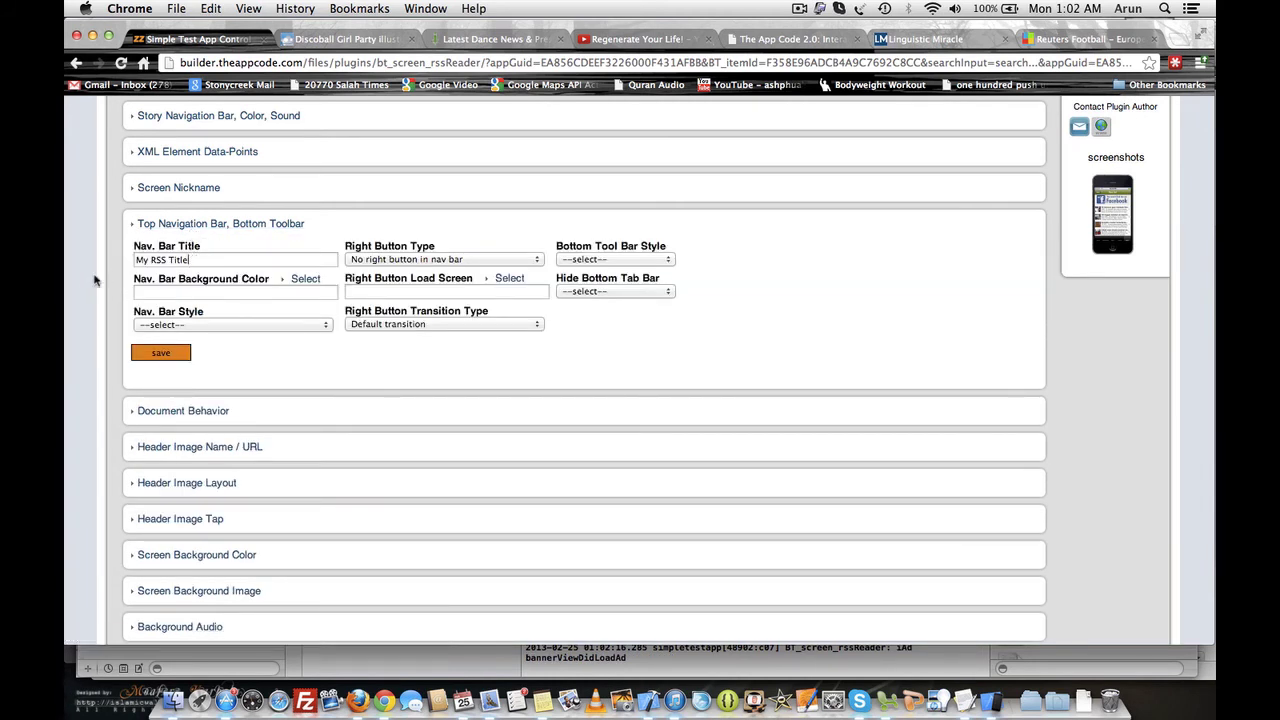
{"action": "triple_click", "coordinate": [133, 259]}
{"action": "type", "text": "Football - Soccer News"}
{"action": "left_click", "coordinate": [161, 353]}
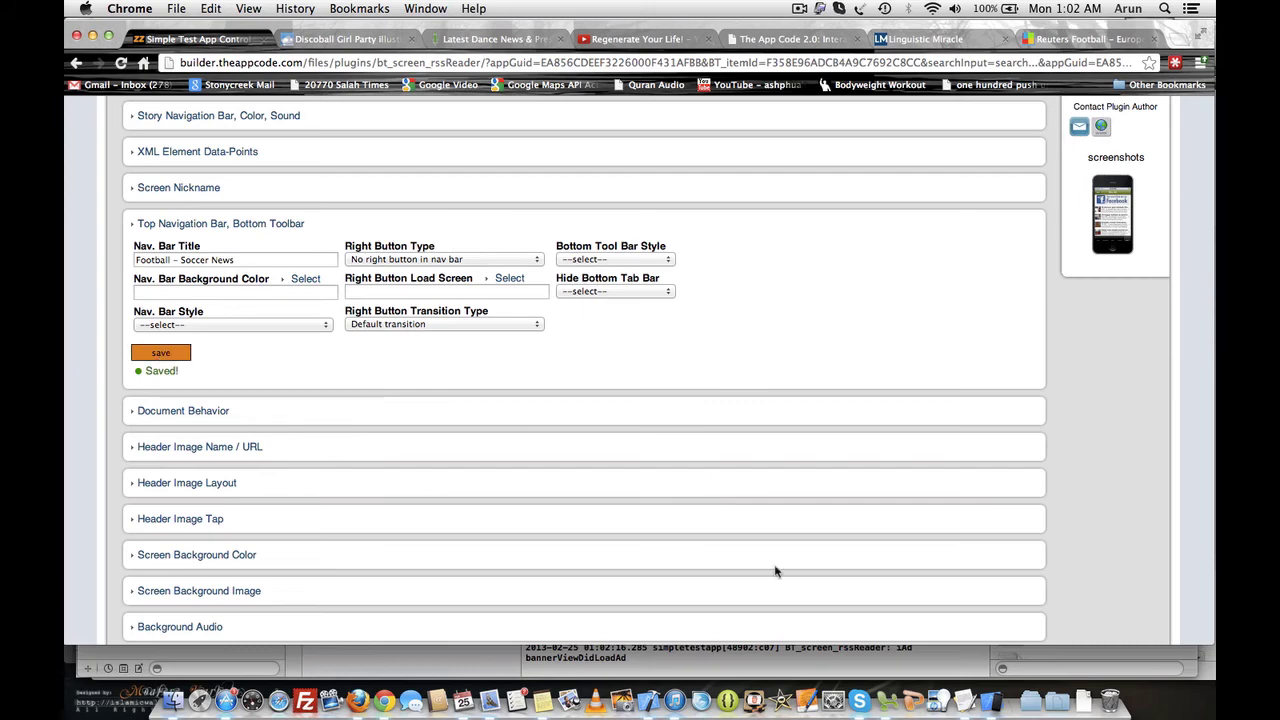
- Switch to the iOS Simulator, refresh the app from the Main Screen and reopen Test RSS to check its title
{"action": "left_click", "coordinate": [988, 700]}
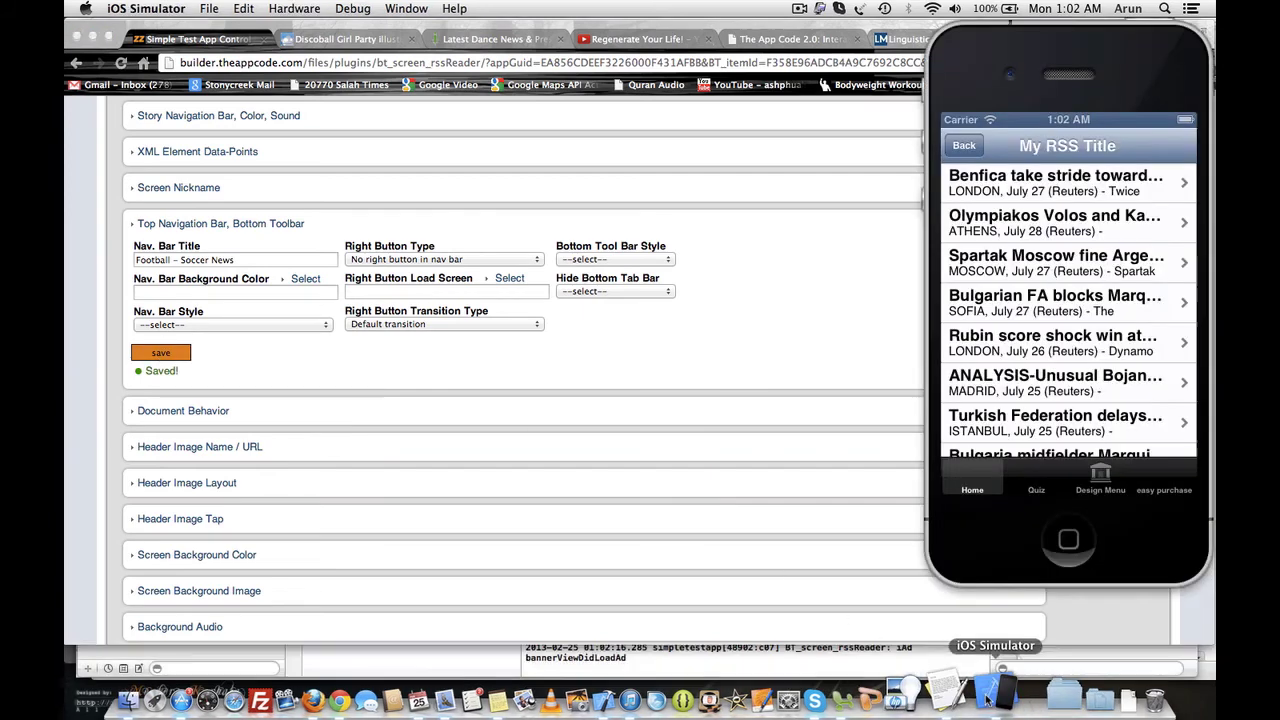
{"action": "left_click", "coordinate": [966, 150]}
{"action": "left_click", "coordinate": [962, 148]}
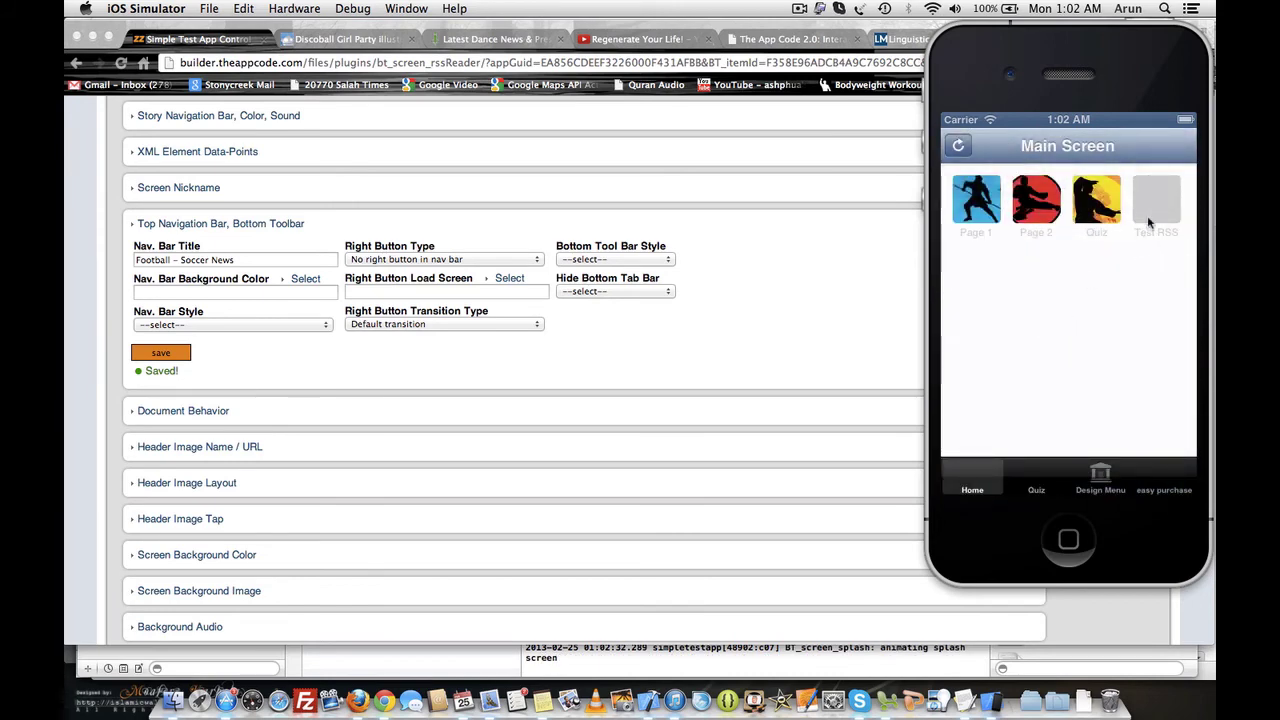
{"action": "left_click", "coordinate": [1150, 214]}
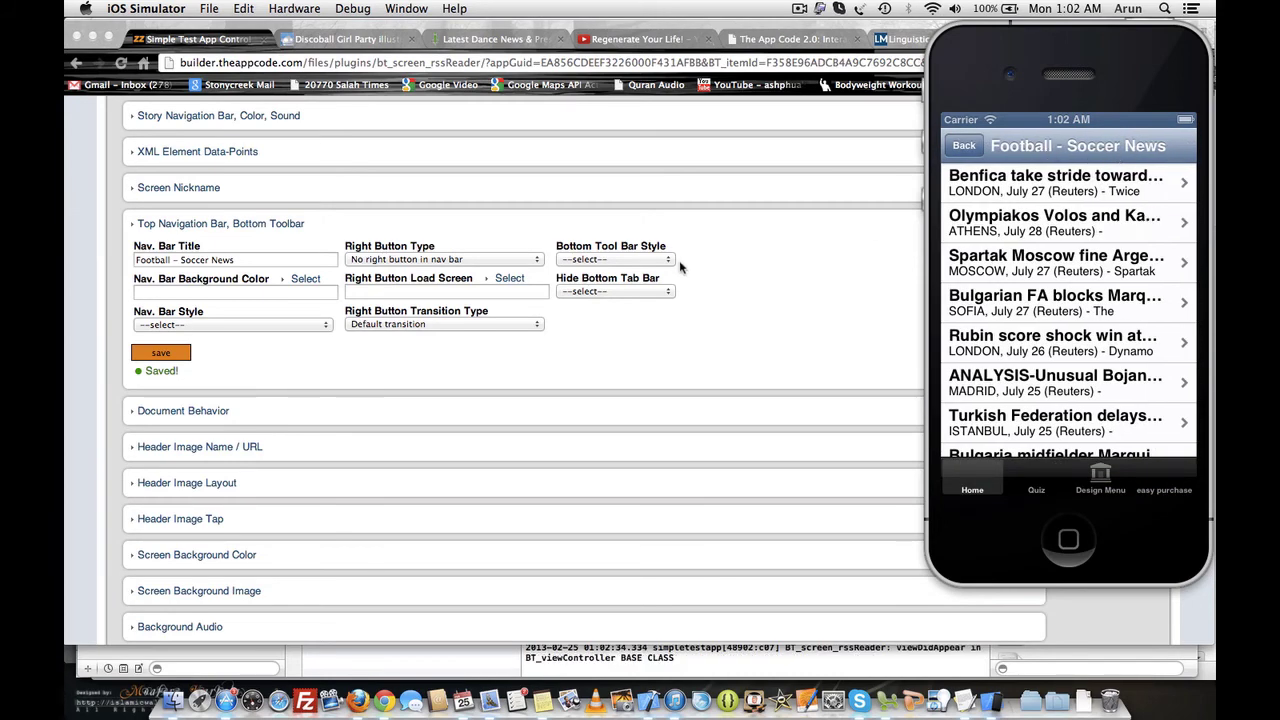
- View the Olympiakos Volos and Benfica stories from the football list, then return to the Main Screen
{"action": "left_click", "coordinate": [956, 226]}
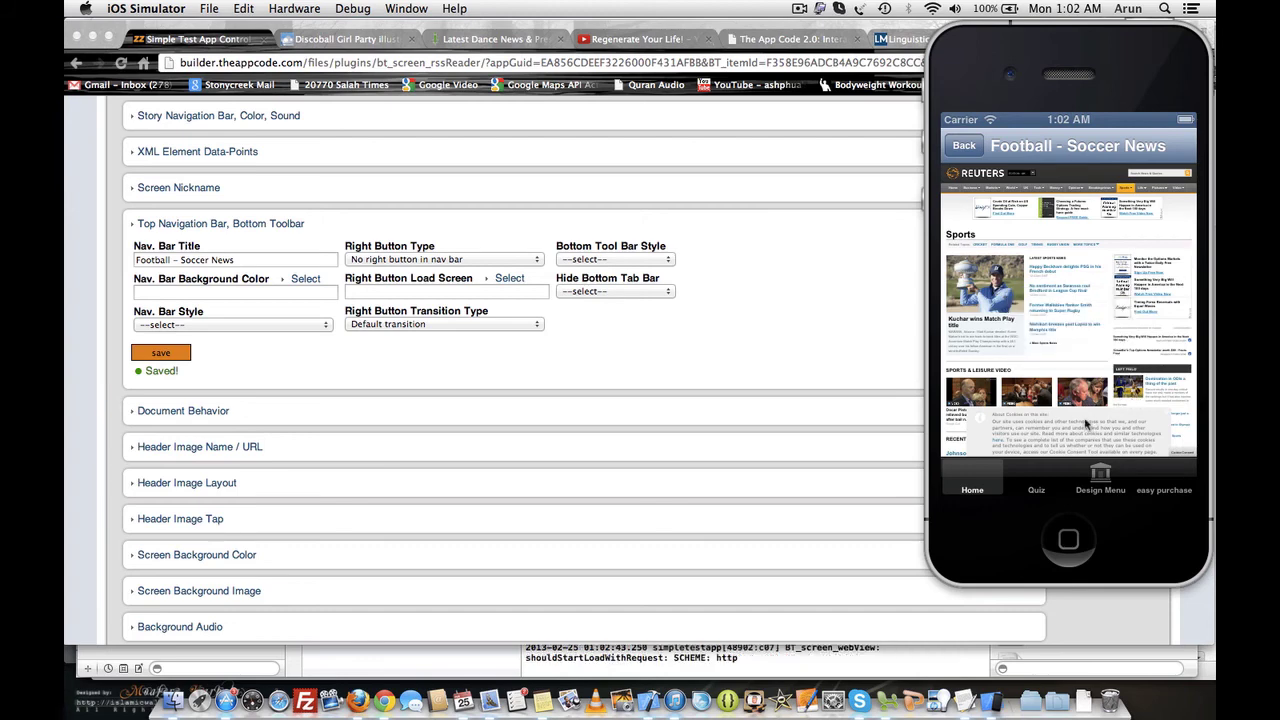
{"action": "scroll", "coordinate": [1067, 412], "scroll_direction": "down", "scroll_amount": 3}
{"action": "scroll", "coordinate": [1067, 412], "scroll_direction": "down", "scroll_amount": 3}
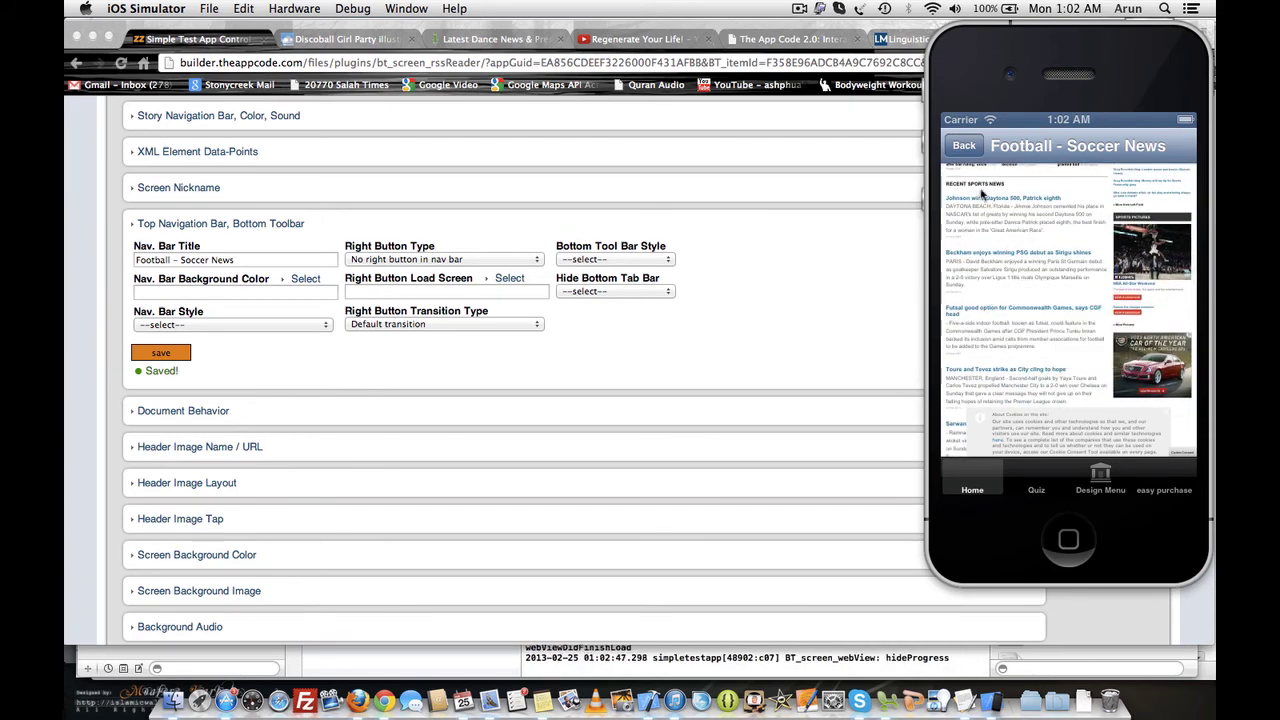
{"action": "left_click", "coordinate": [966, 147]}
{"action": "left_click", "coordinate": [986, 195]}
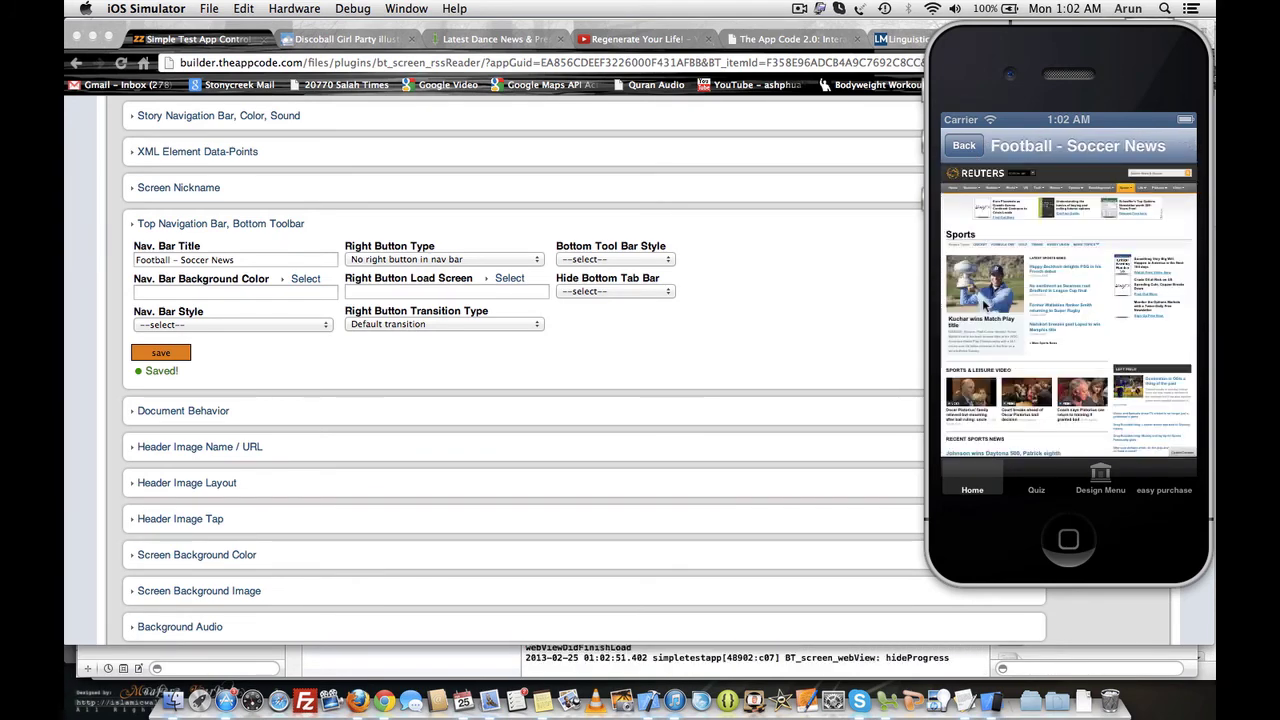
{"action": "left_click", "coordinate": [965, 148]}
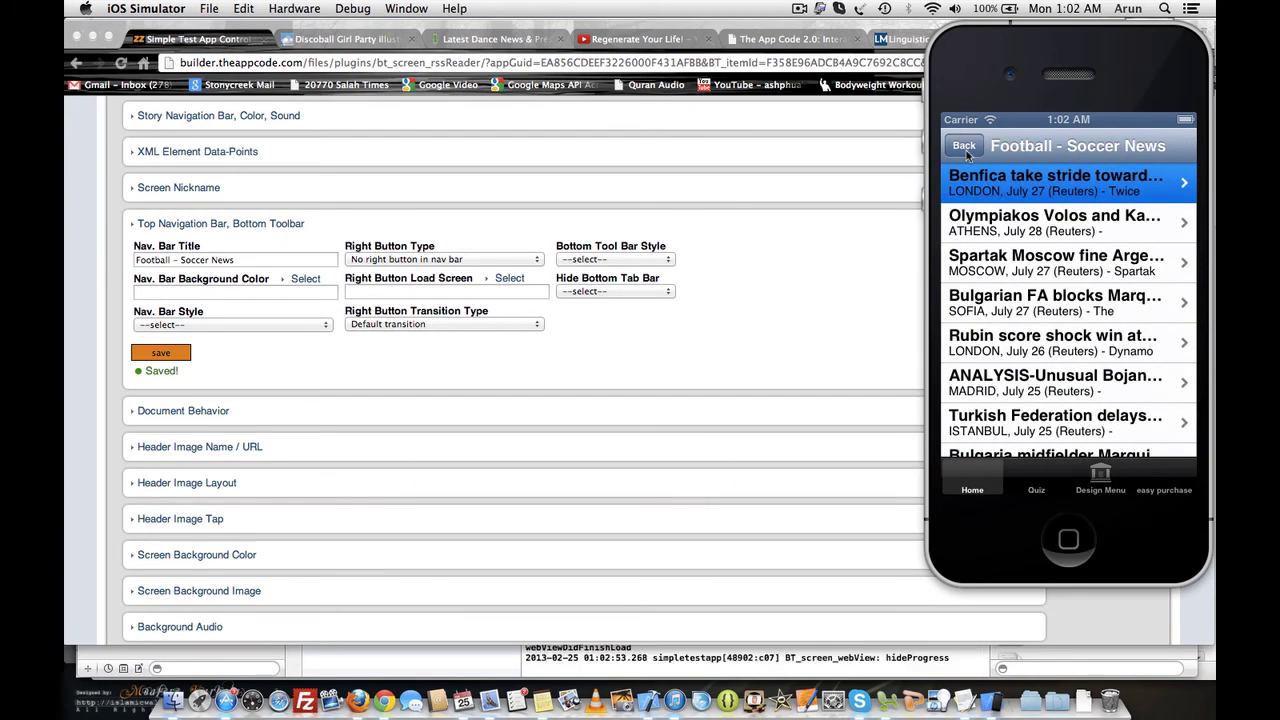
{"action": "left_click", "coordinate": [965, 147]}
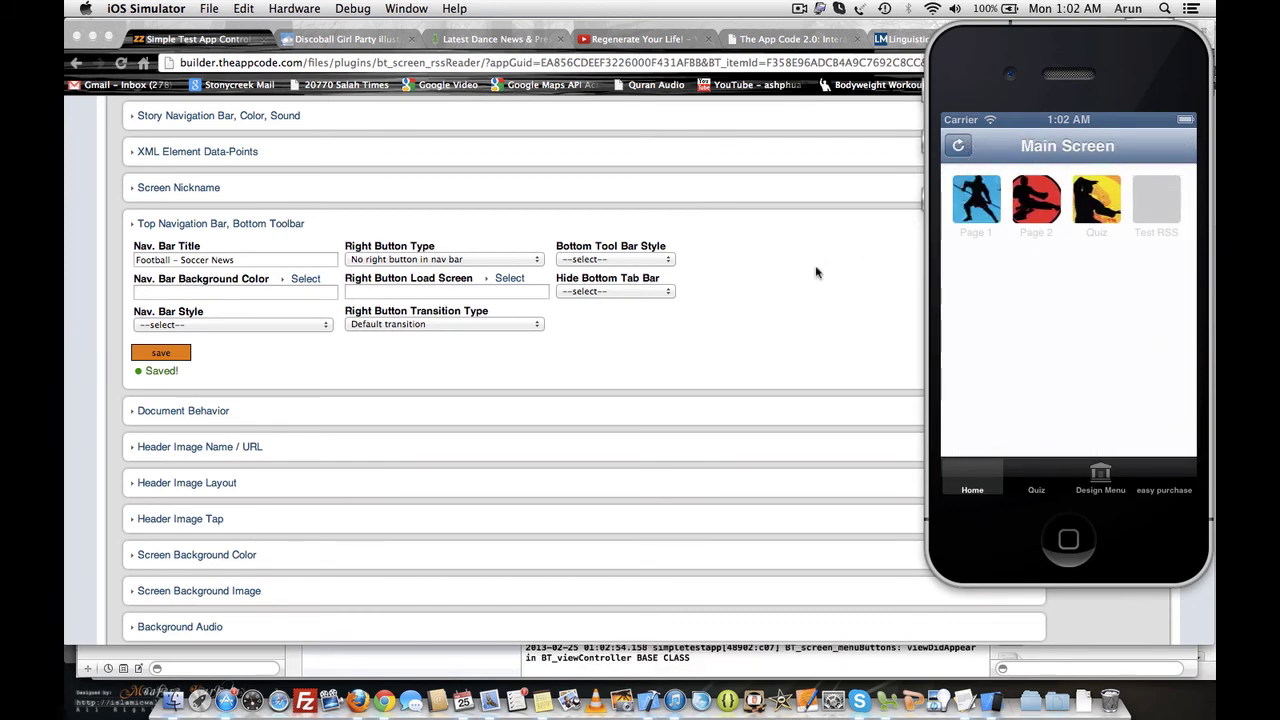
{"action": "scroll", "coordinate": [815, 265], "scroll_direction": "up", "scroll_amount": 5}
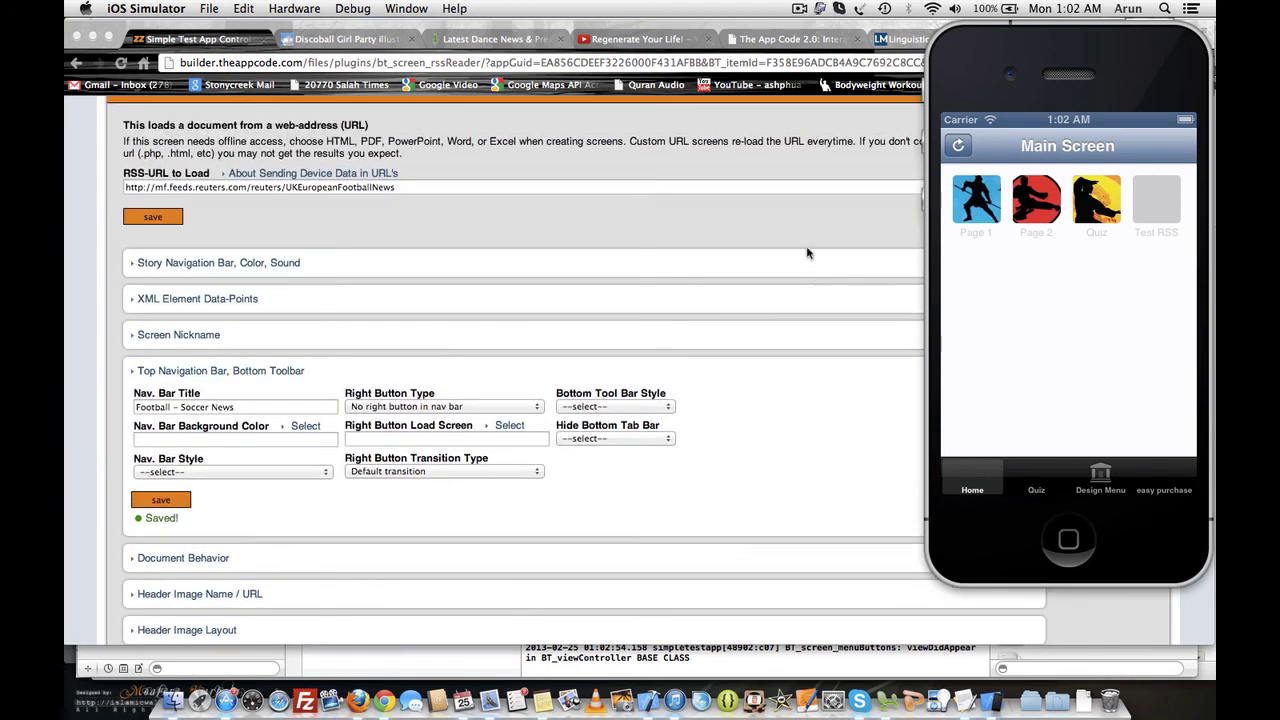
{"action": "left_click", "coordinate": [804, 208]}
{"action": "scroll", "coordinate": [806, 212], "scroll_direction": "up", "scroll_amount": 2}
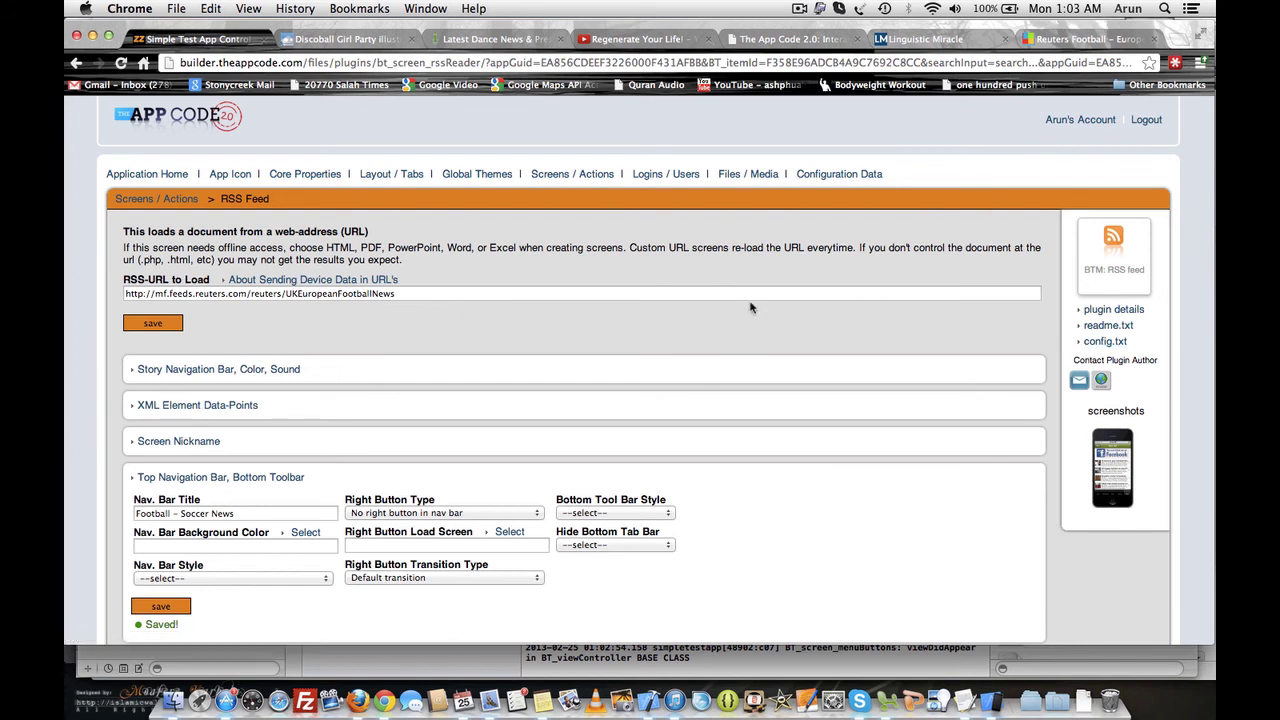
{"action": "left_click_drag", "start_coordinate": [401, 295], "coordinate": [166, 290]}
{"action": "left_click", "coordinate": [243, 331]}
{"action": "left_click", "coordinate": [799, 9]}
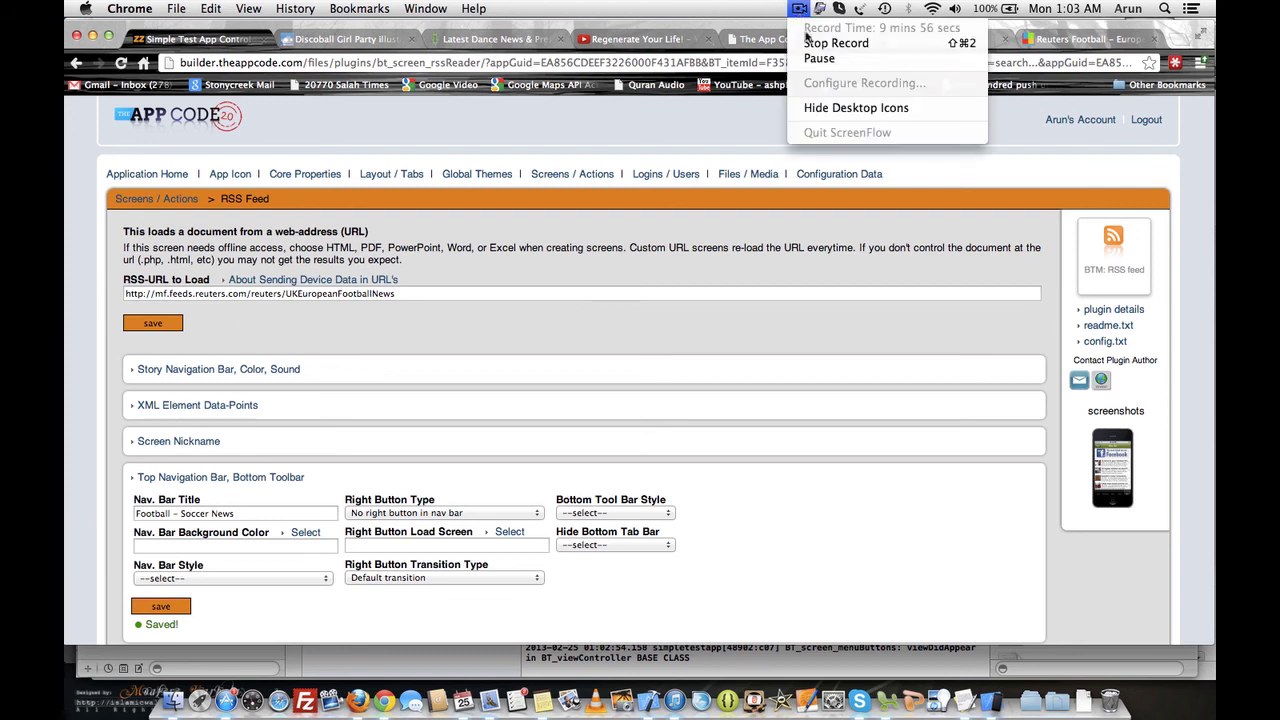